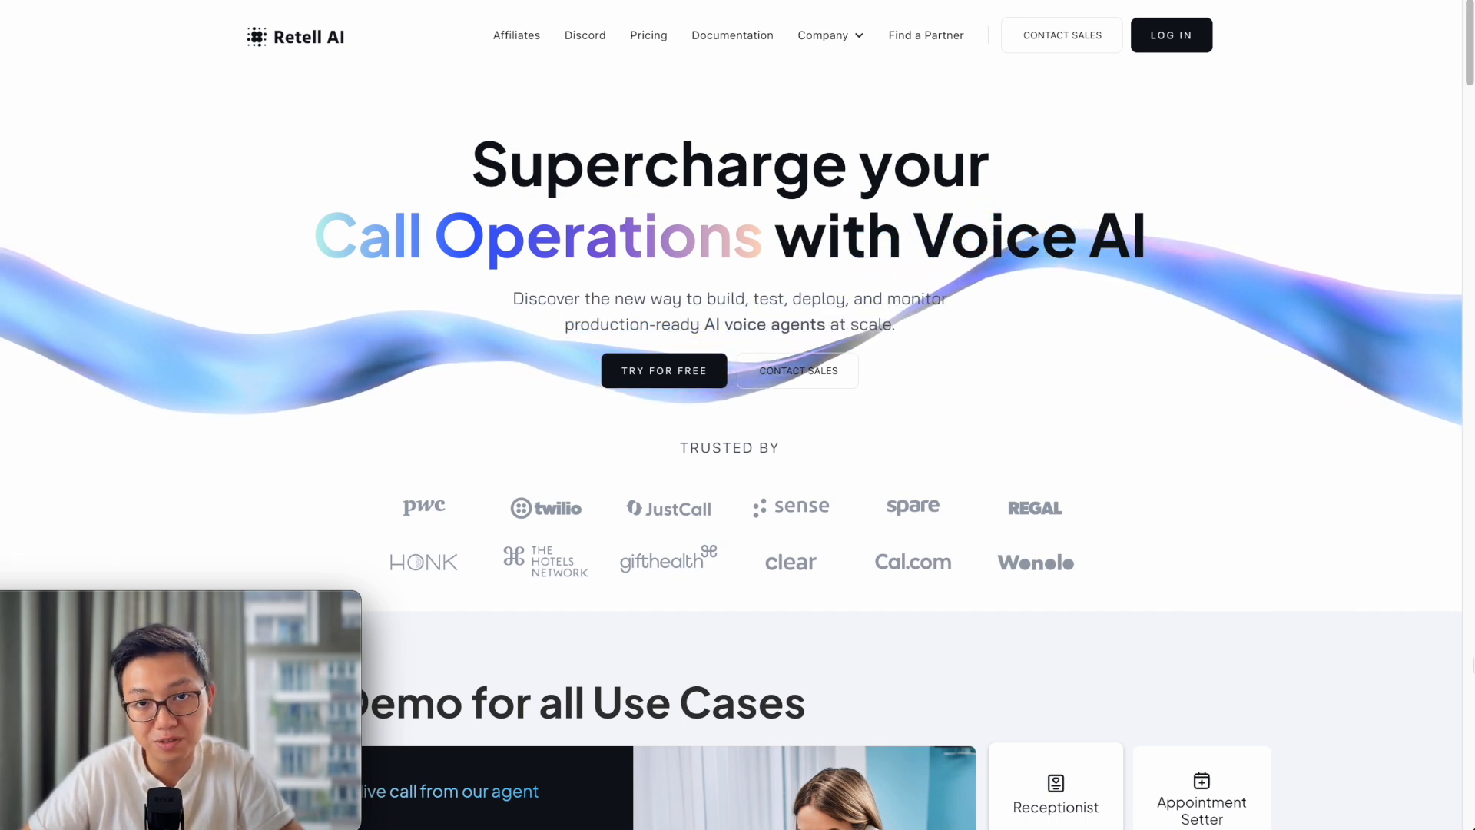
- Scroll through the Retell AI homepage to review its content
{"action": "scroll", "coordinate": [1325, 313], "scroll_direction": "down", "scroll_amount": 1}
{"action": "scroll", "coordinate": [1324, 319], "scroll_direction": "down", "scroll_amount": 6}
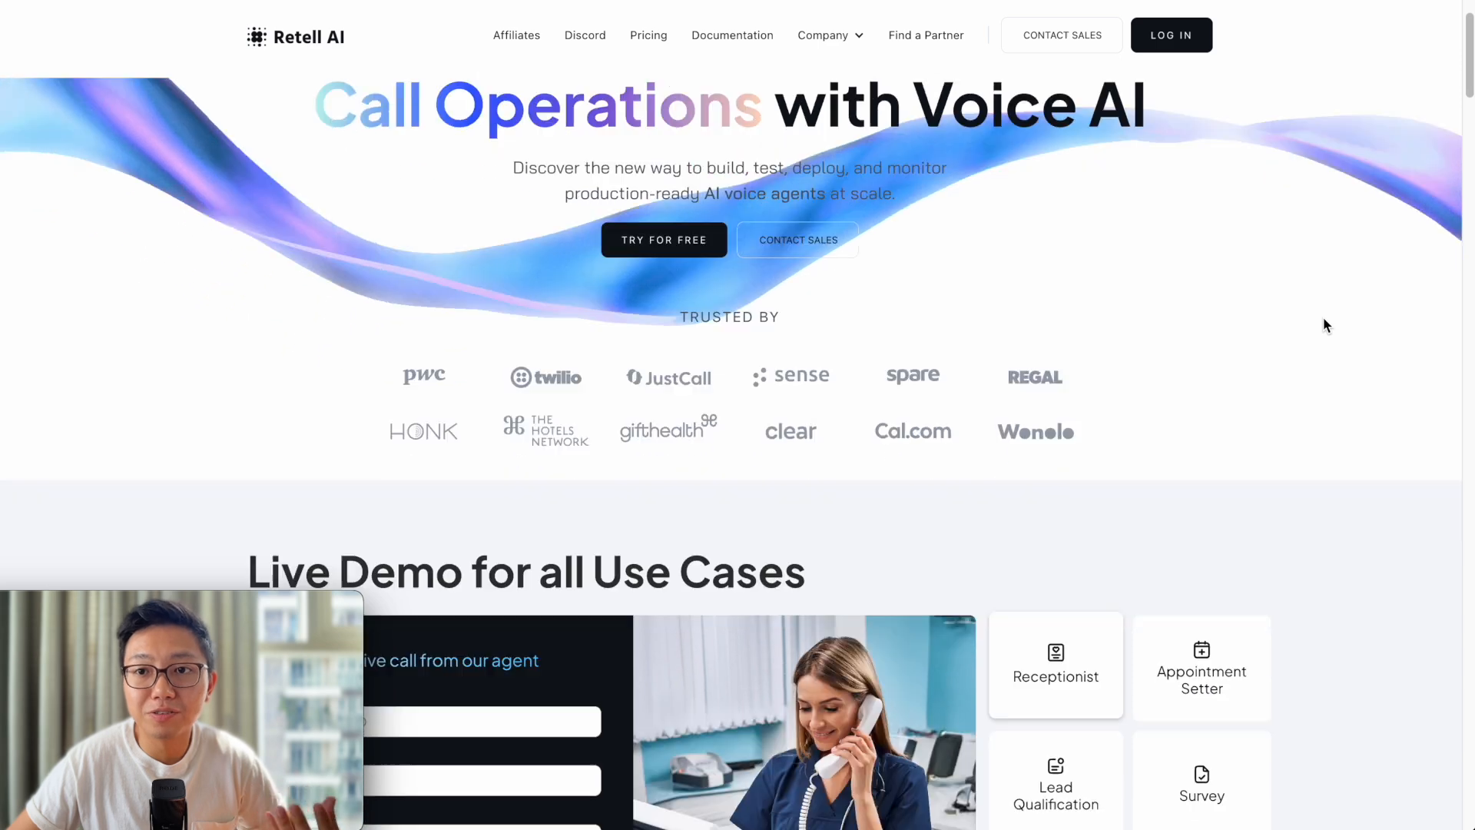
{"action": "scroll", "coordinate": [1323, 328], "scroll_direction": "down", "scroll_amount": 3}
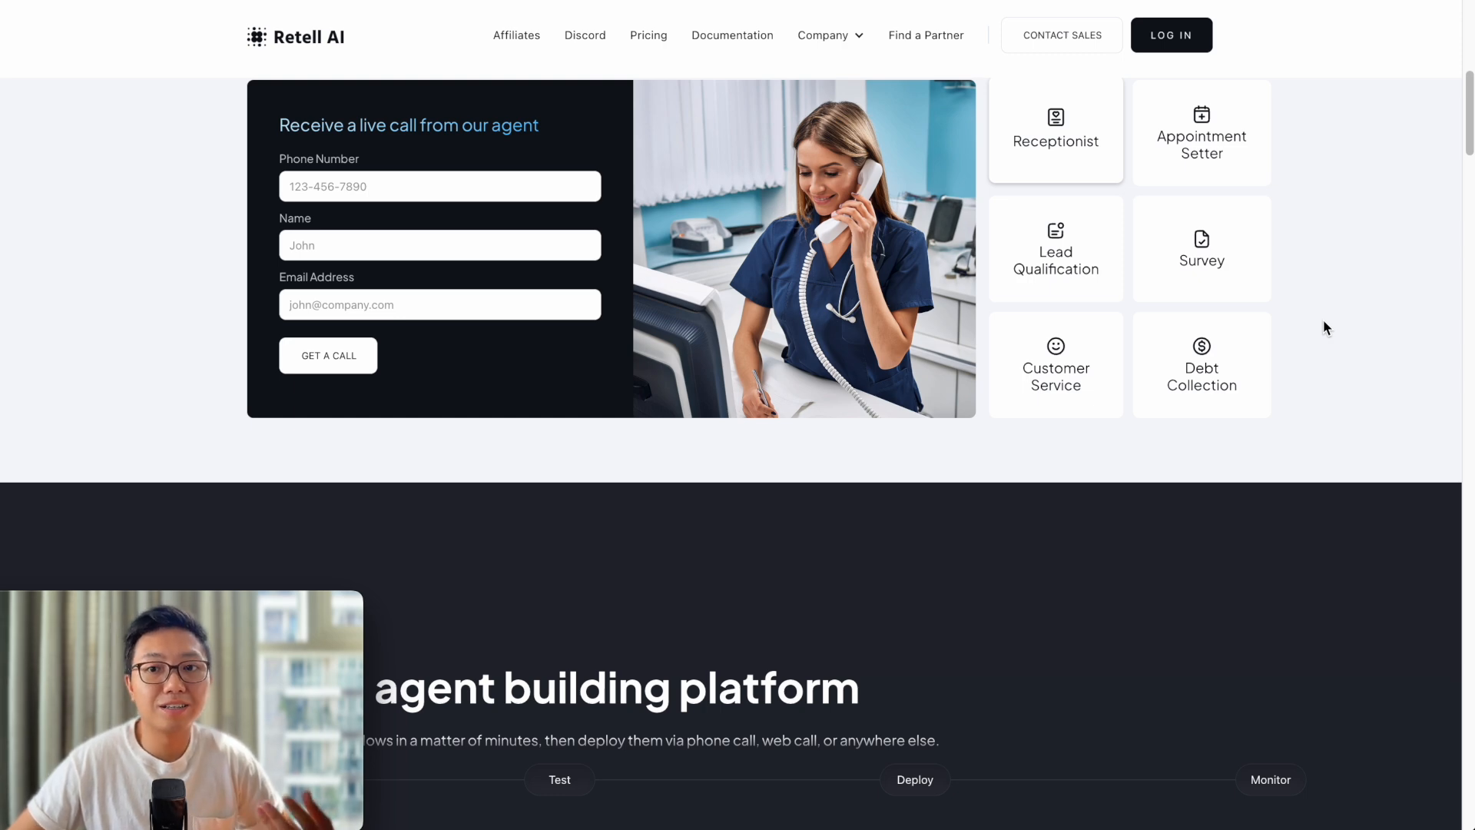
{"action": "scroll", "coordinate": [1323, 320], "scroll_direction": "down", "scroll_amount": 2}
{"action": "scroll", "coordinate": [1277, 418], "scroll_direction": "up", "scroll_amount": 10}
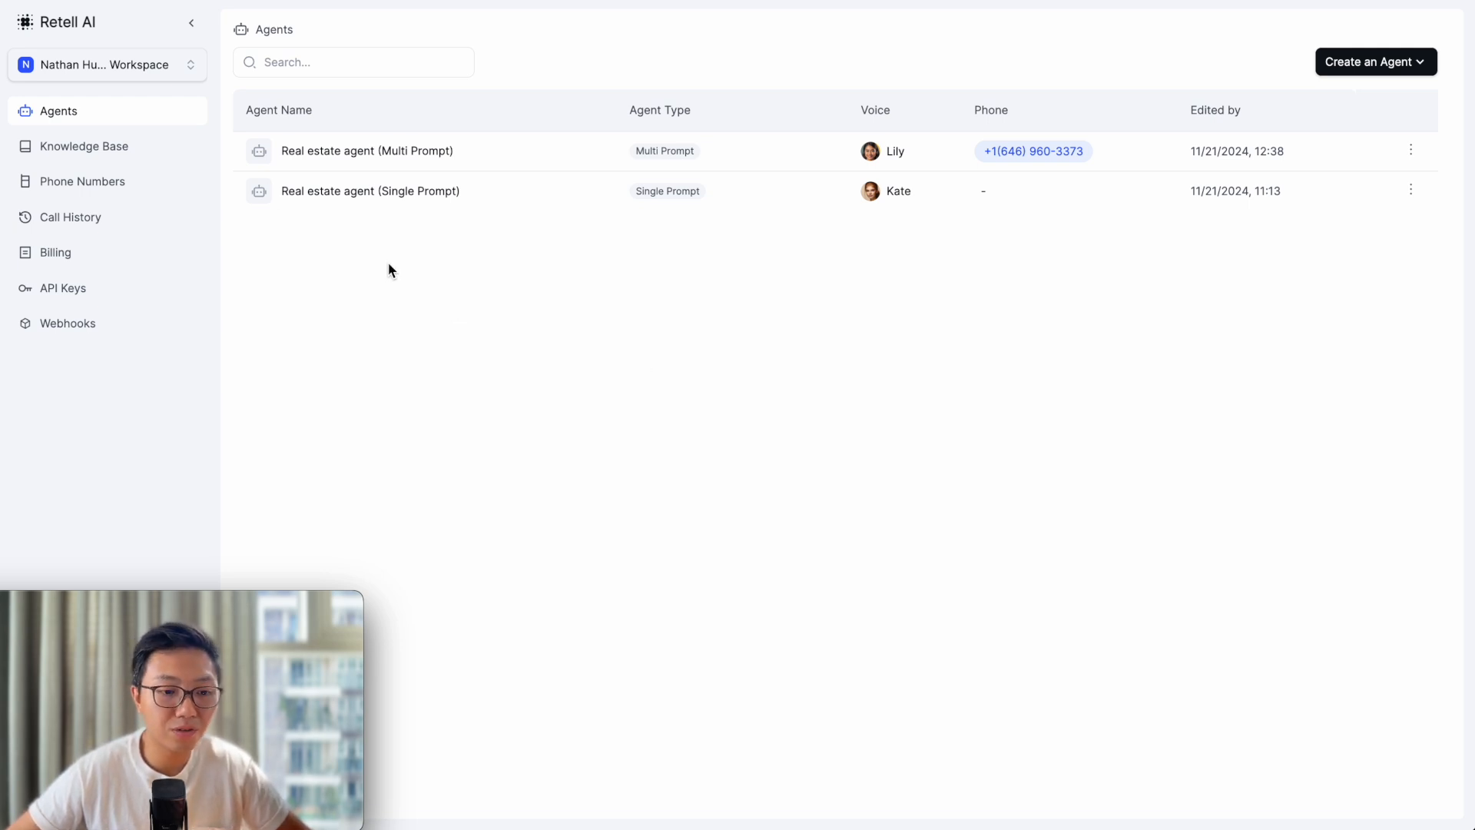
{"action": "left_click", "coordinate": [140, 154]}
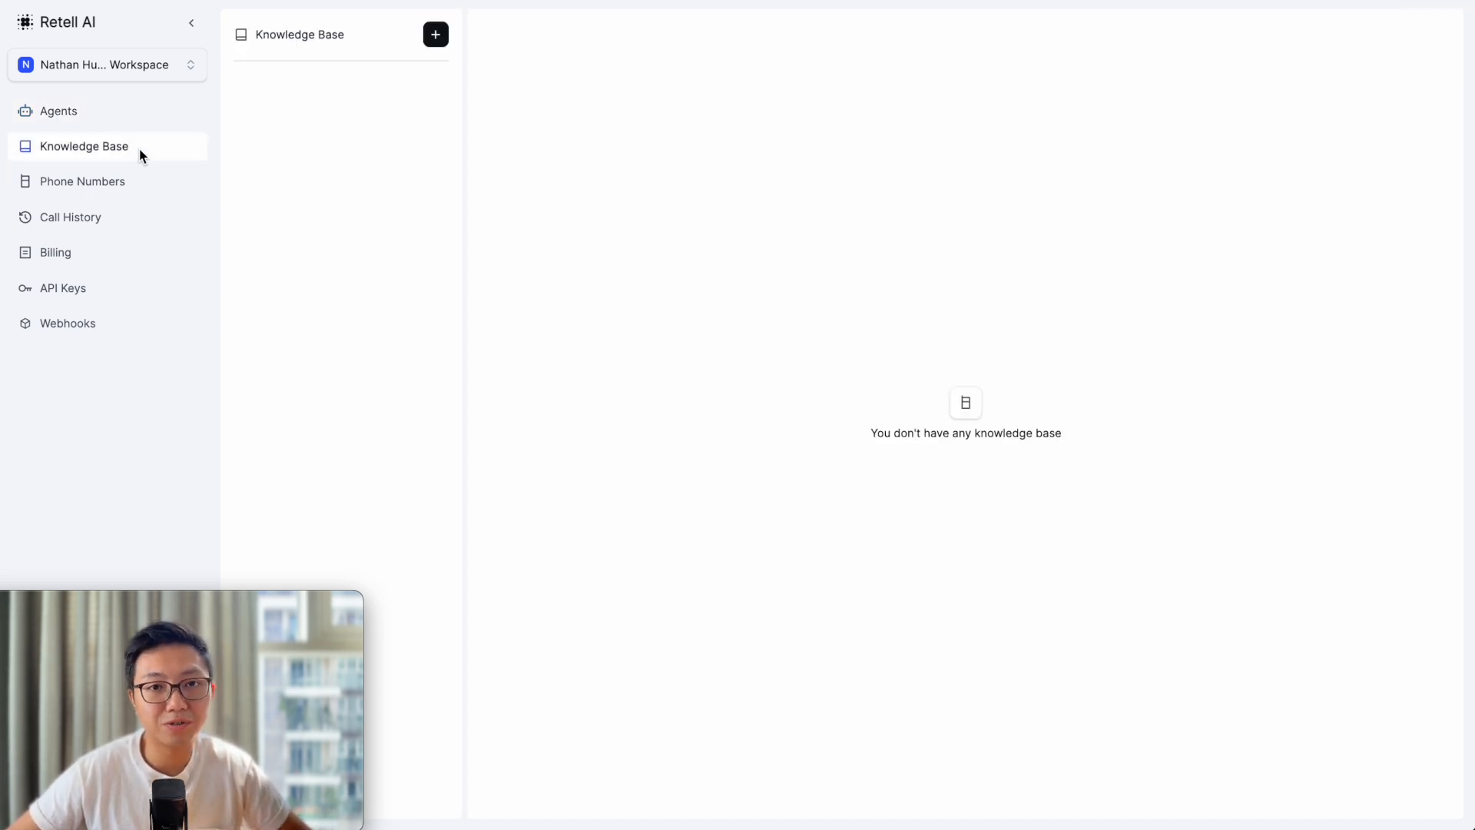
{"action": "left_click", "coordinate": [119, 183]}
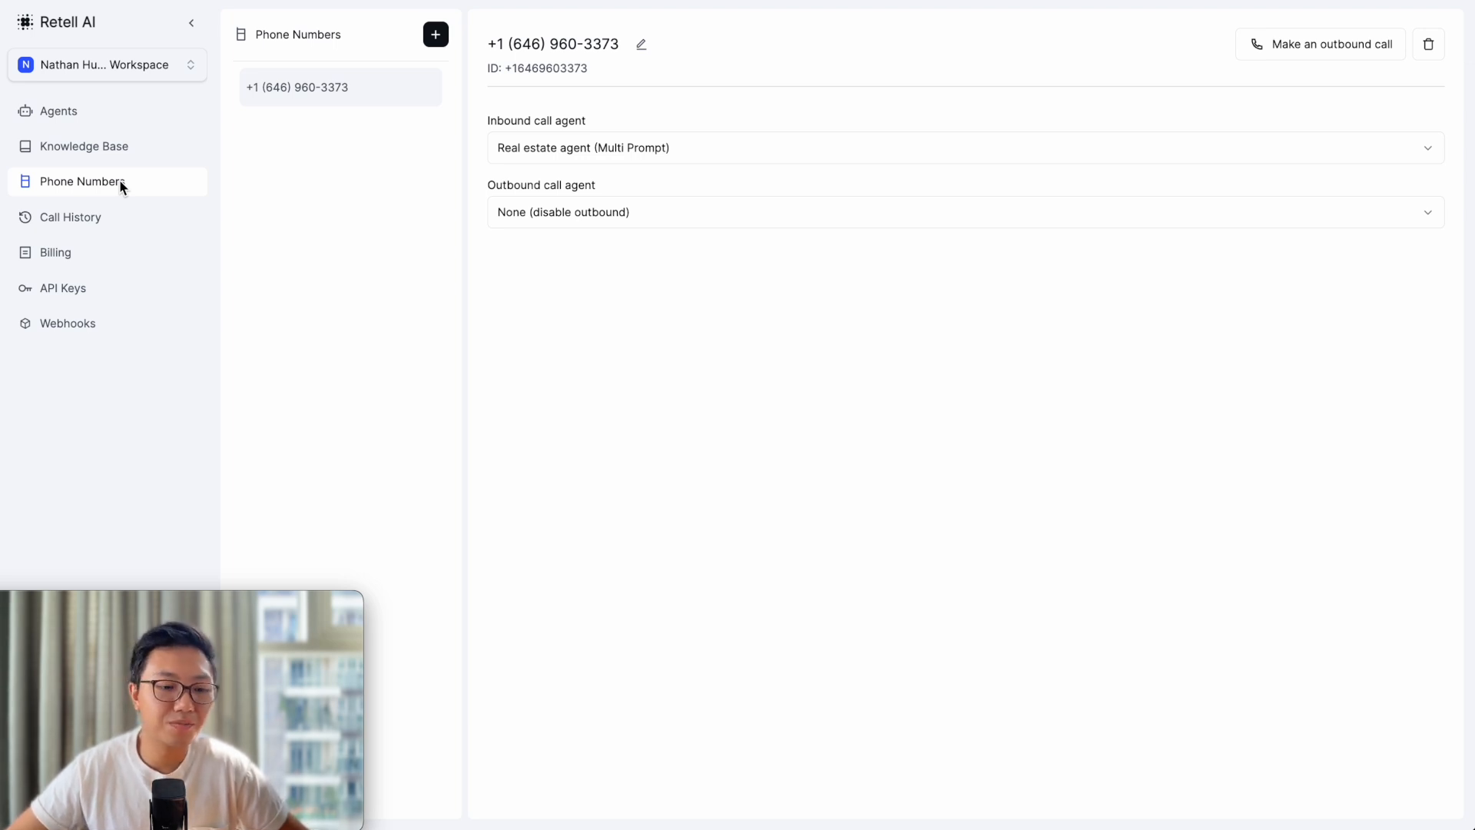
{"action": "left_click", "coordinate": [102, 222]}
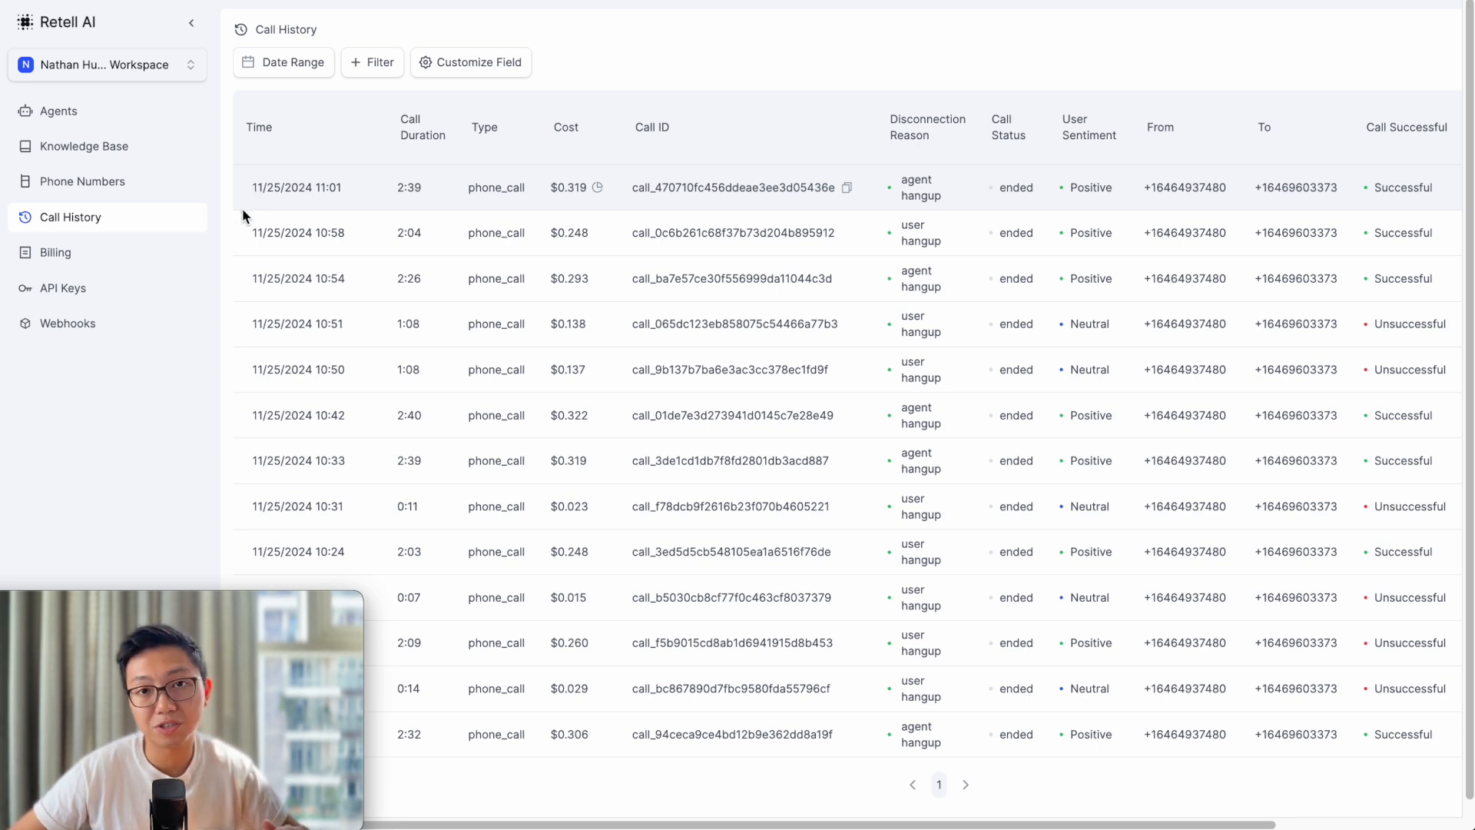
{"action": "left_click", "coordinate": [84, 260]}
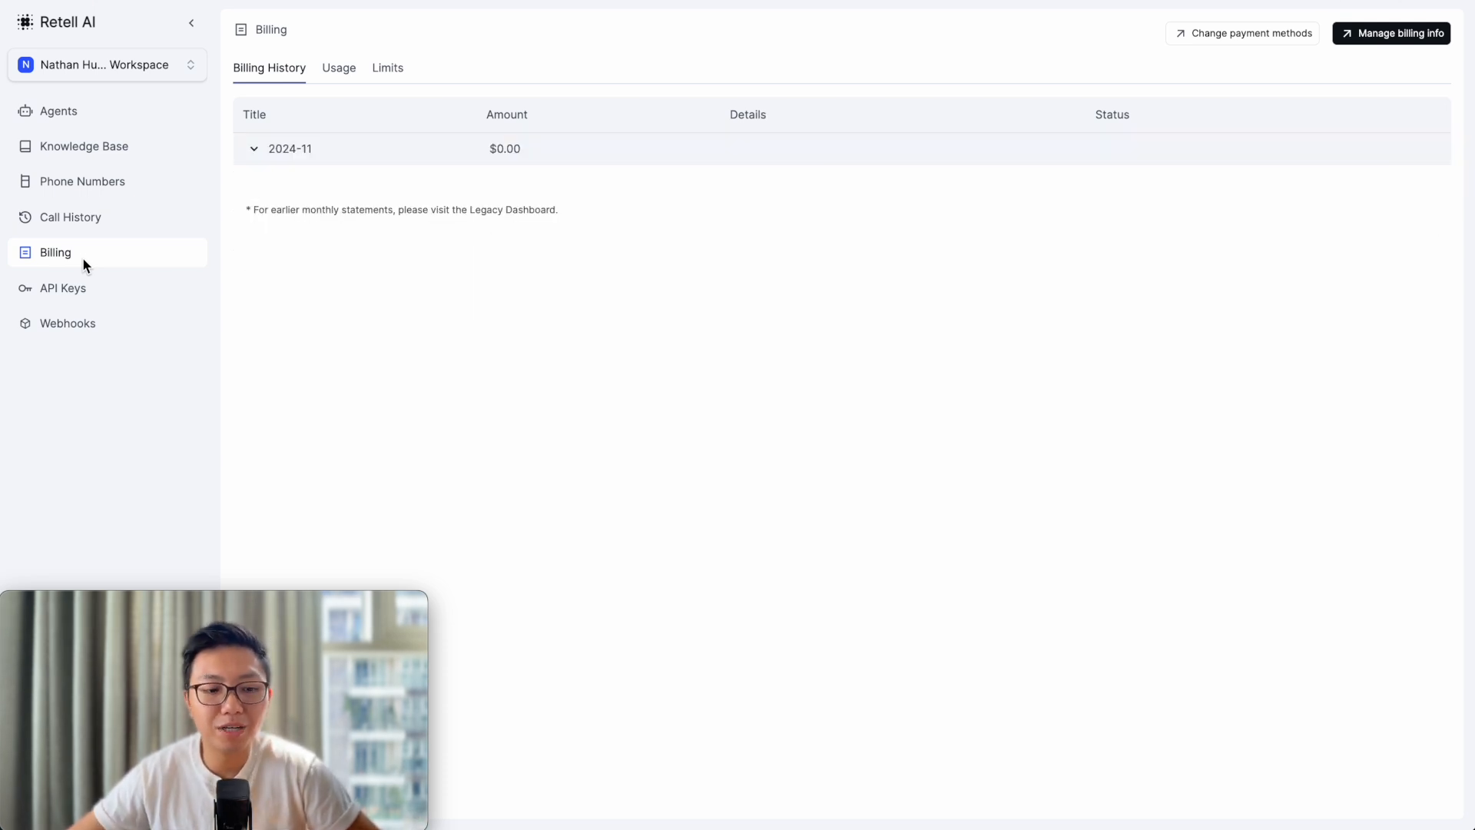
{"action": "left_click", "coordinate": [104, 286]}
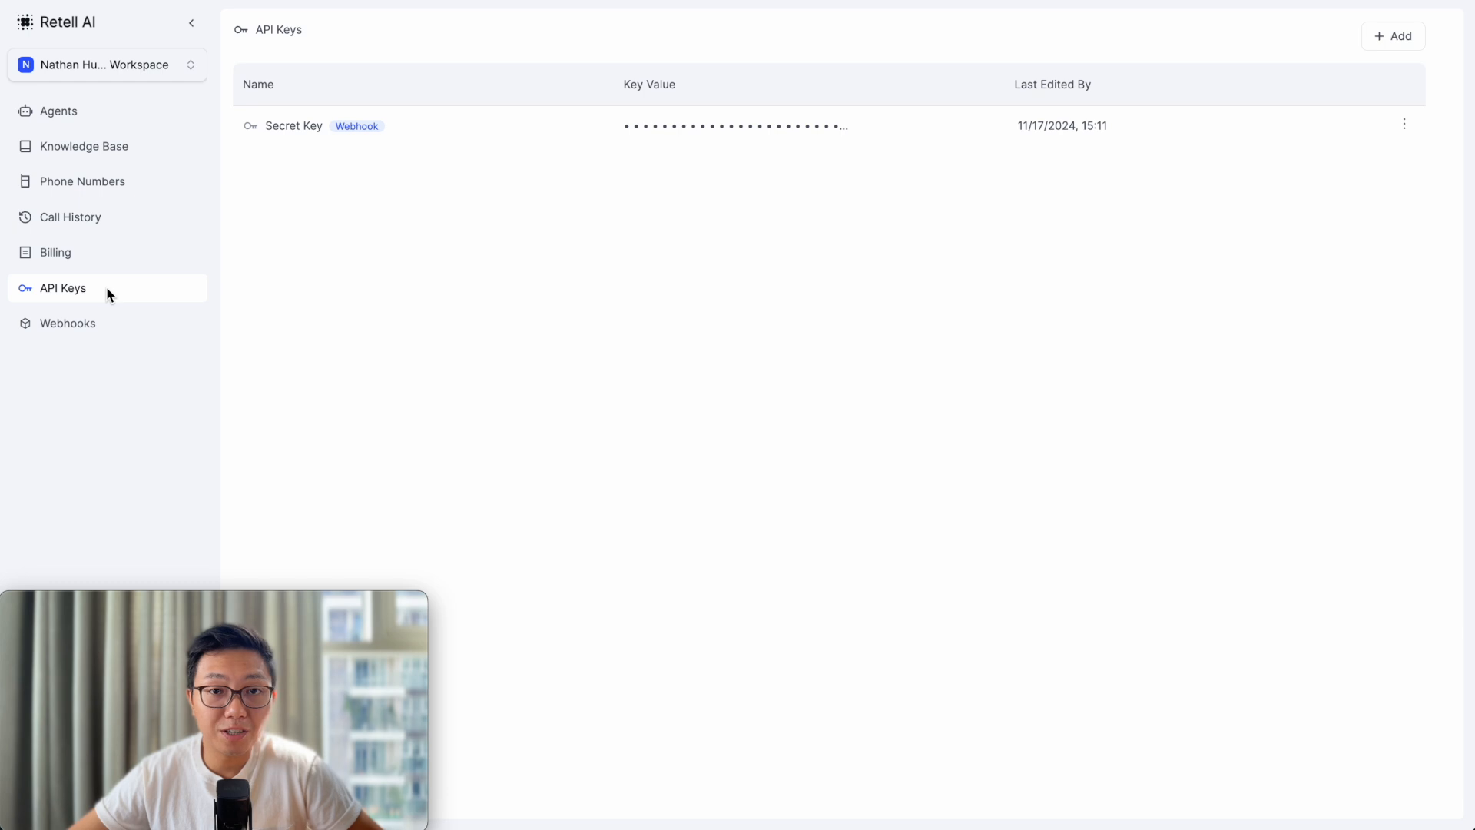
{"action": "left_click", "coordinate": [104, 323]}
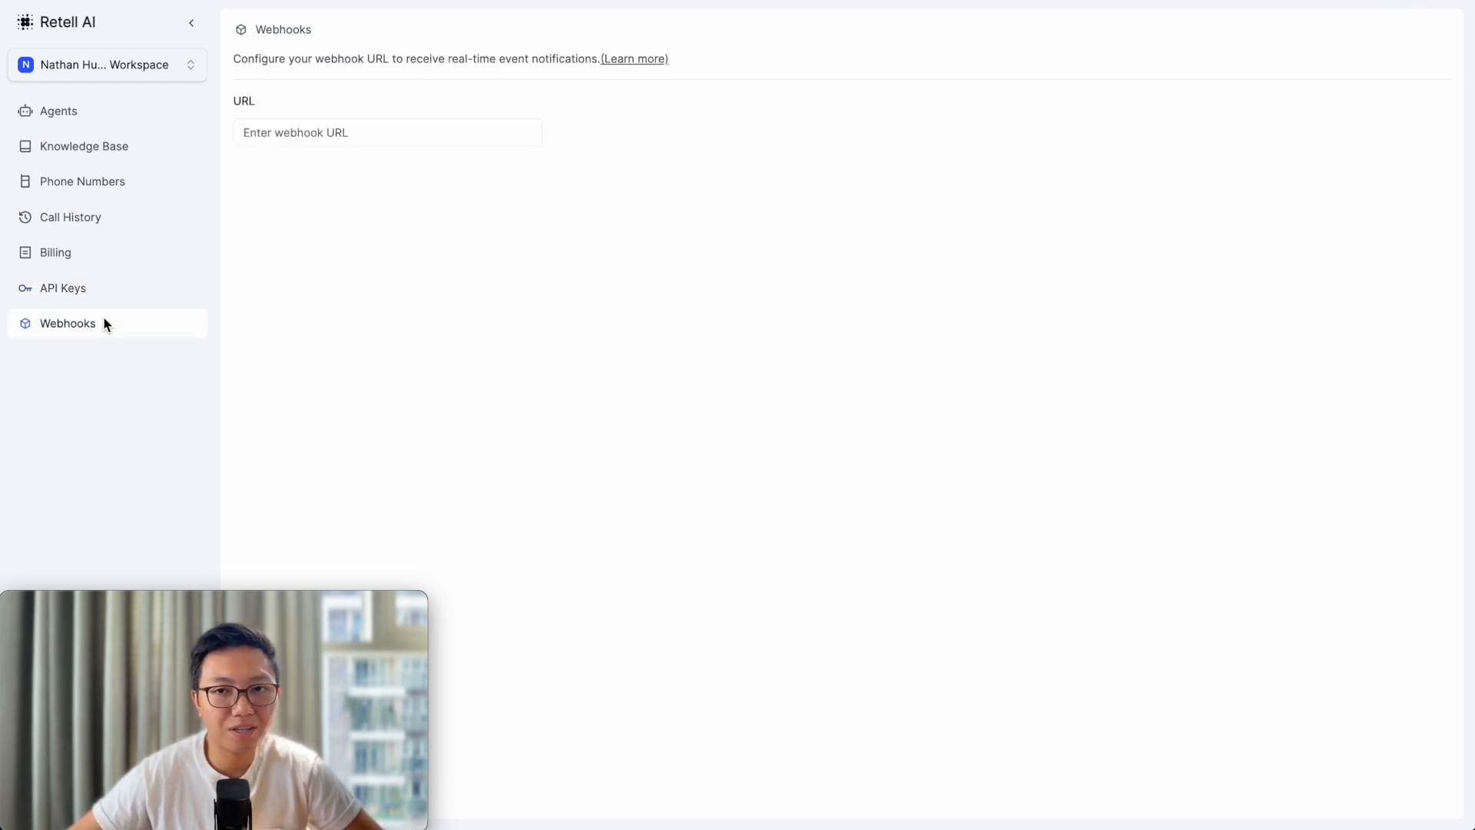
{"action": "left_click", "coordinate": [102, 108]}
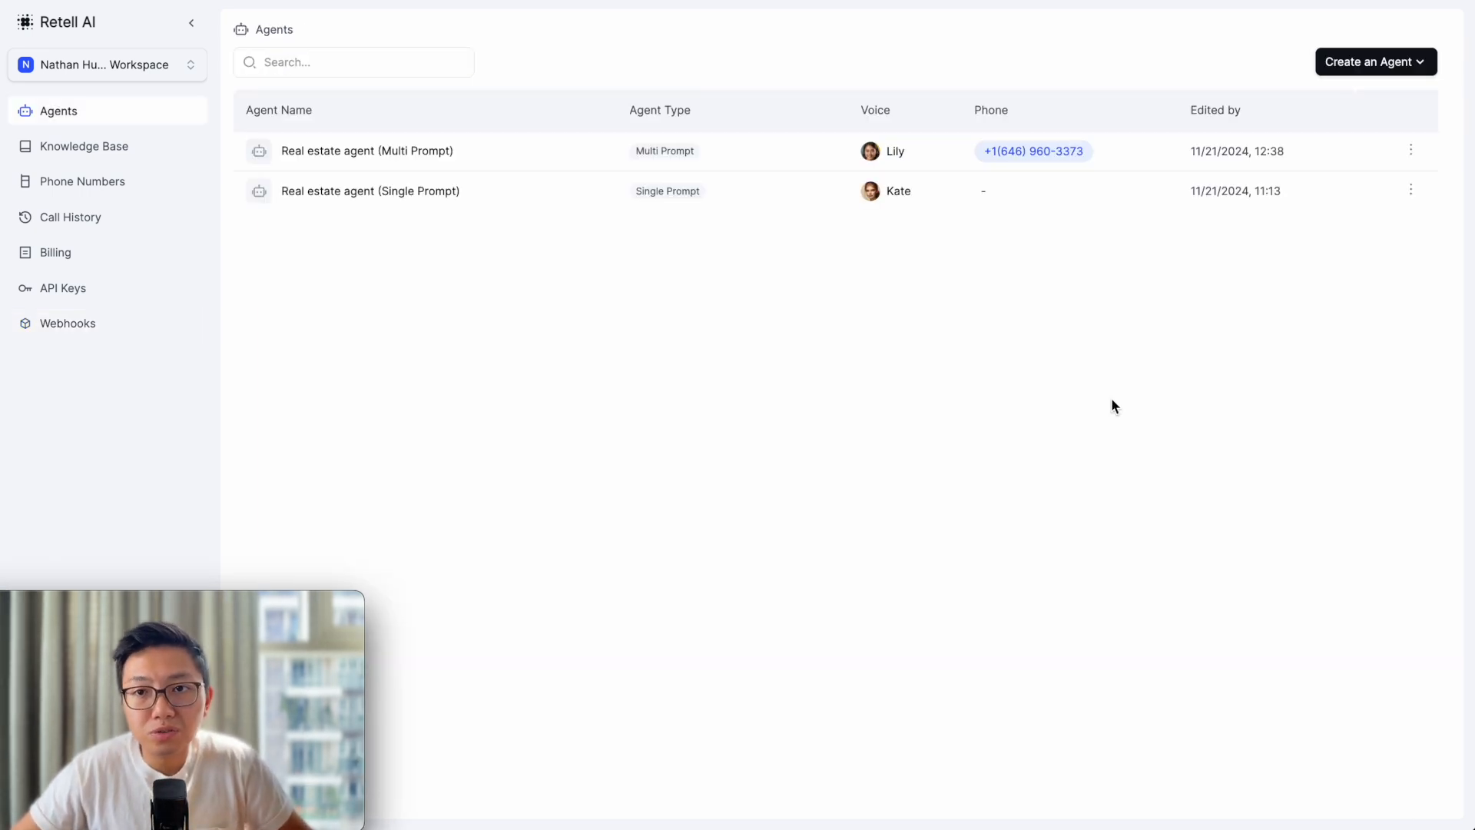
- Start a new Single Prompt agent and view the Multi Prompt templates in Select Template
{"action": "left_click", "coordinate": [1370, 68]}
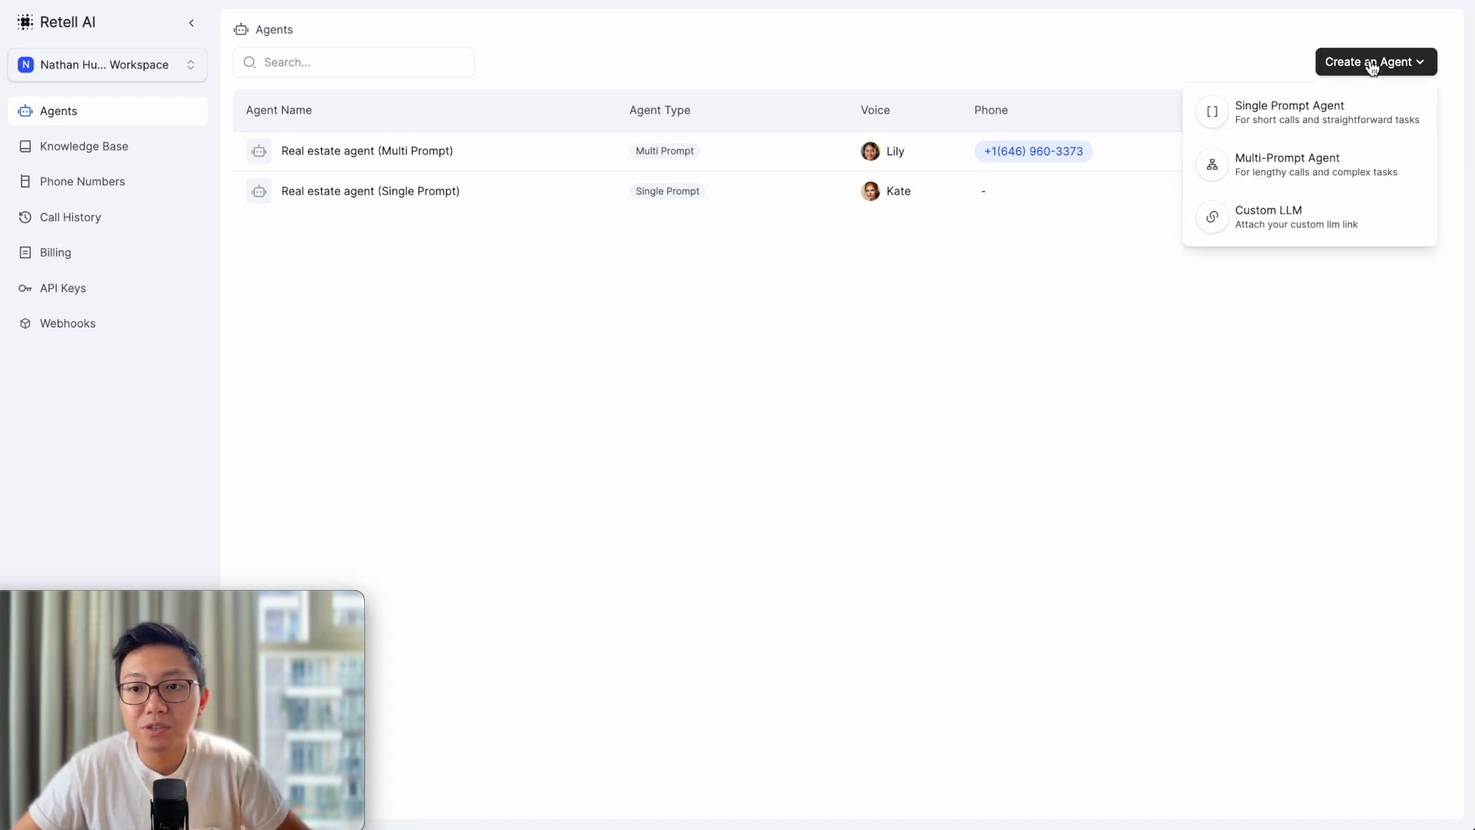
{"action": "left_click", "coordinate": [1335, 123]}
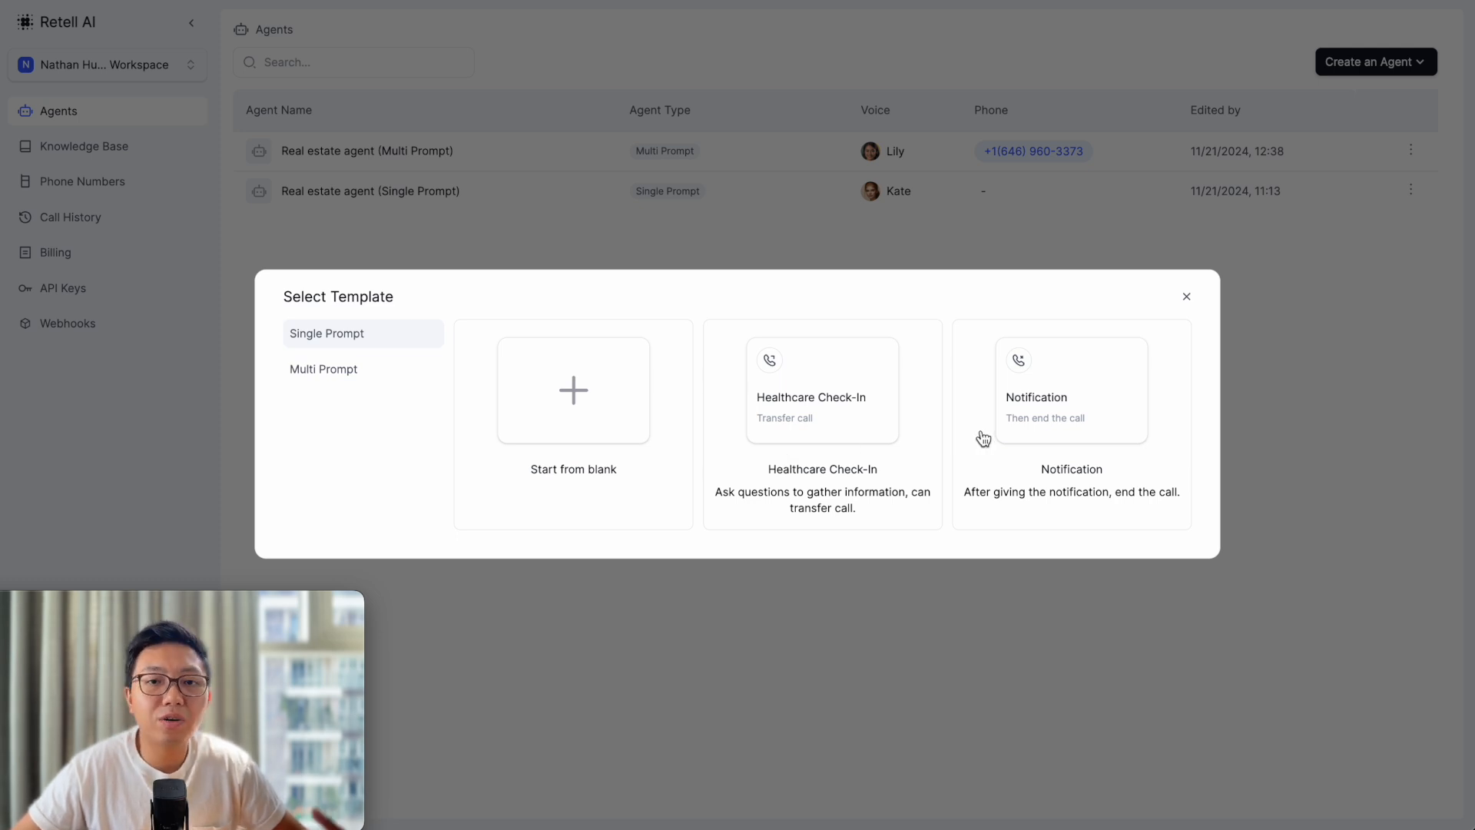
{"action": "left_click", "coordinate": [340, 372]}
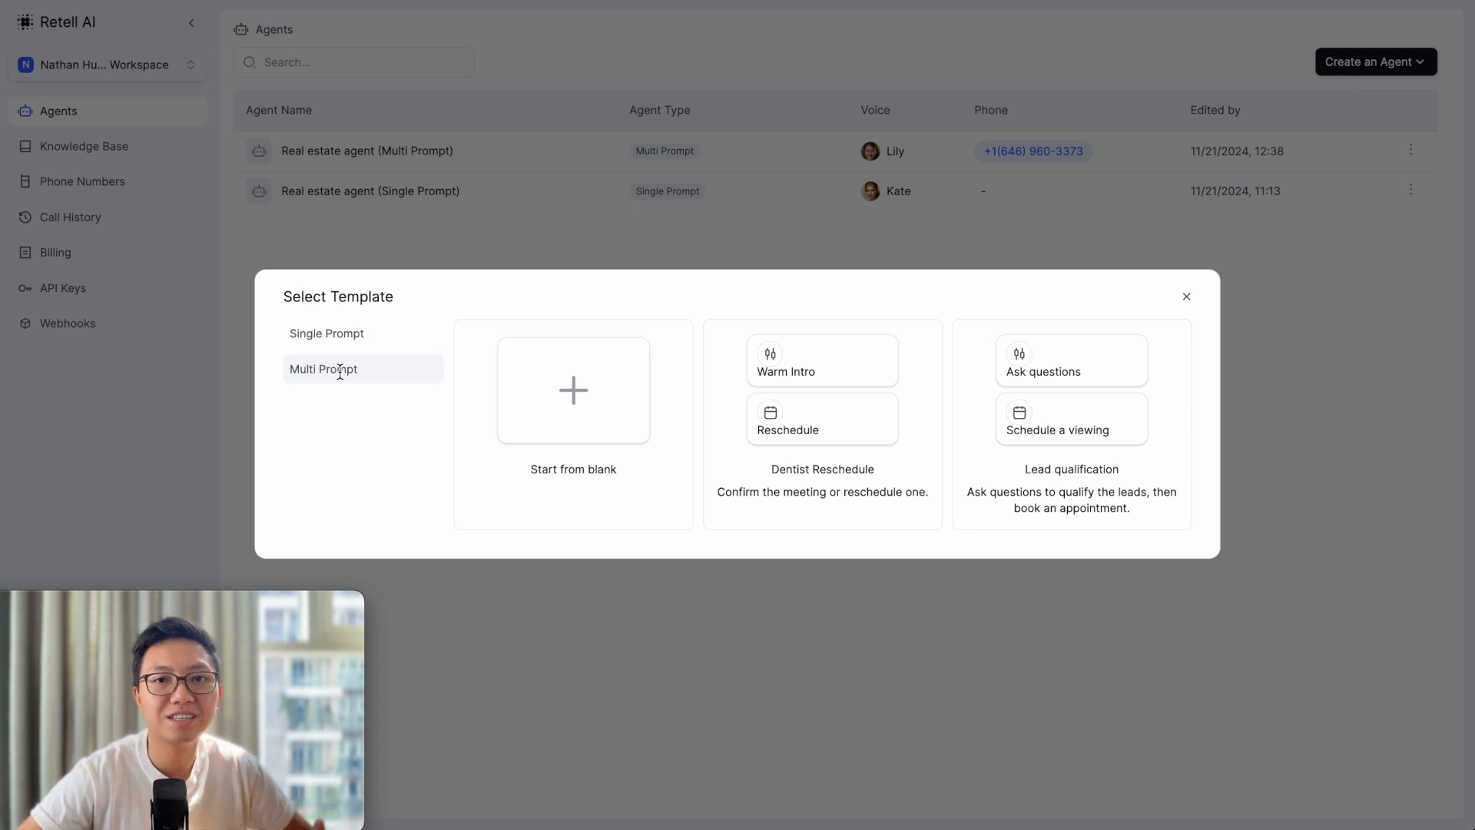
- Dismiss the template picker to return to the two real estate agents
{"action": "left_click", "coordinate": [553, 210]}
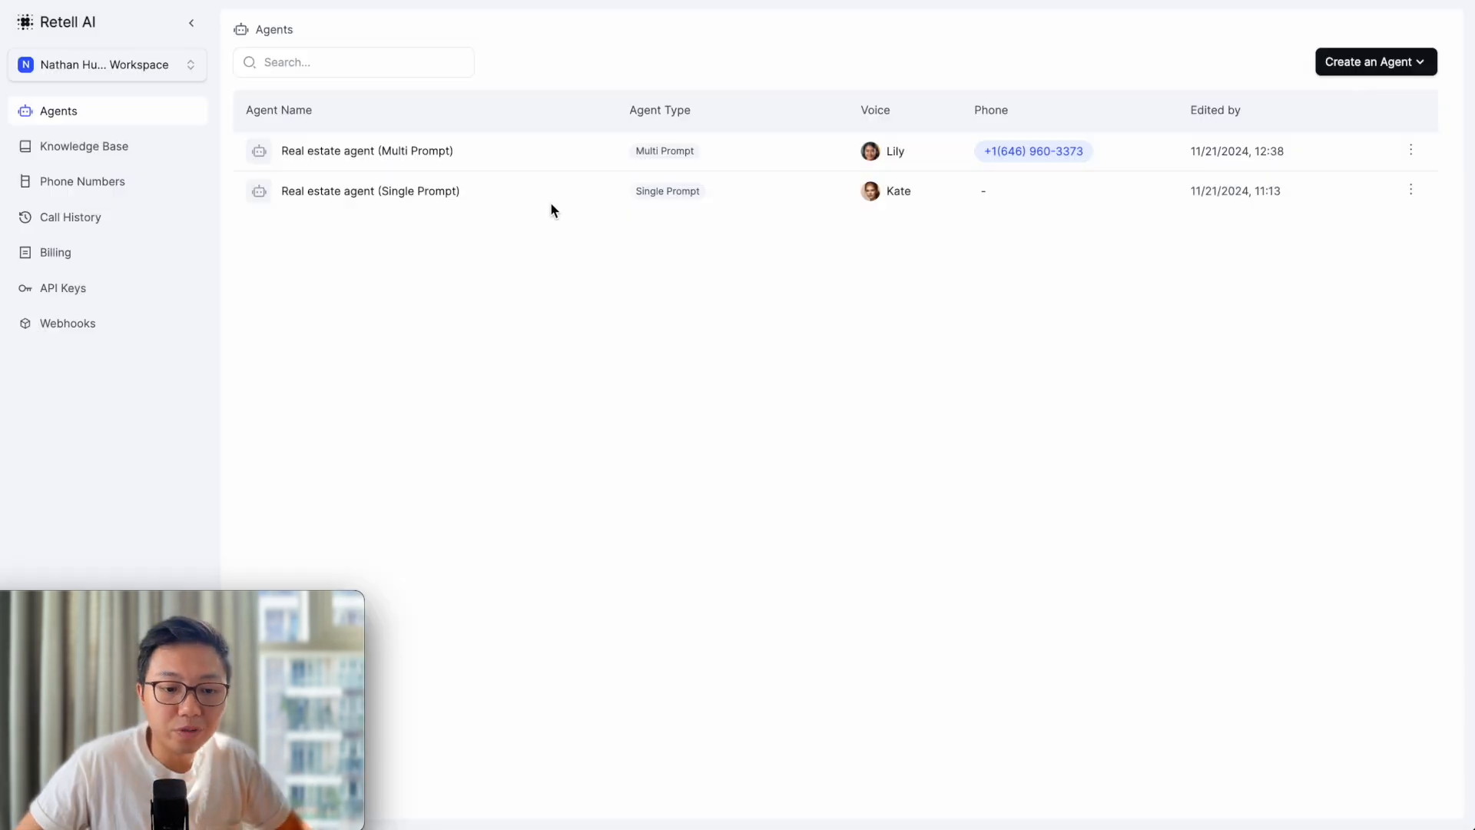
- Open the Real estate agent (Multi Prompt), check its $0.12/min cost and latency, and list available models
{"action": "left_click", "coordinate": [532, 155]}
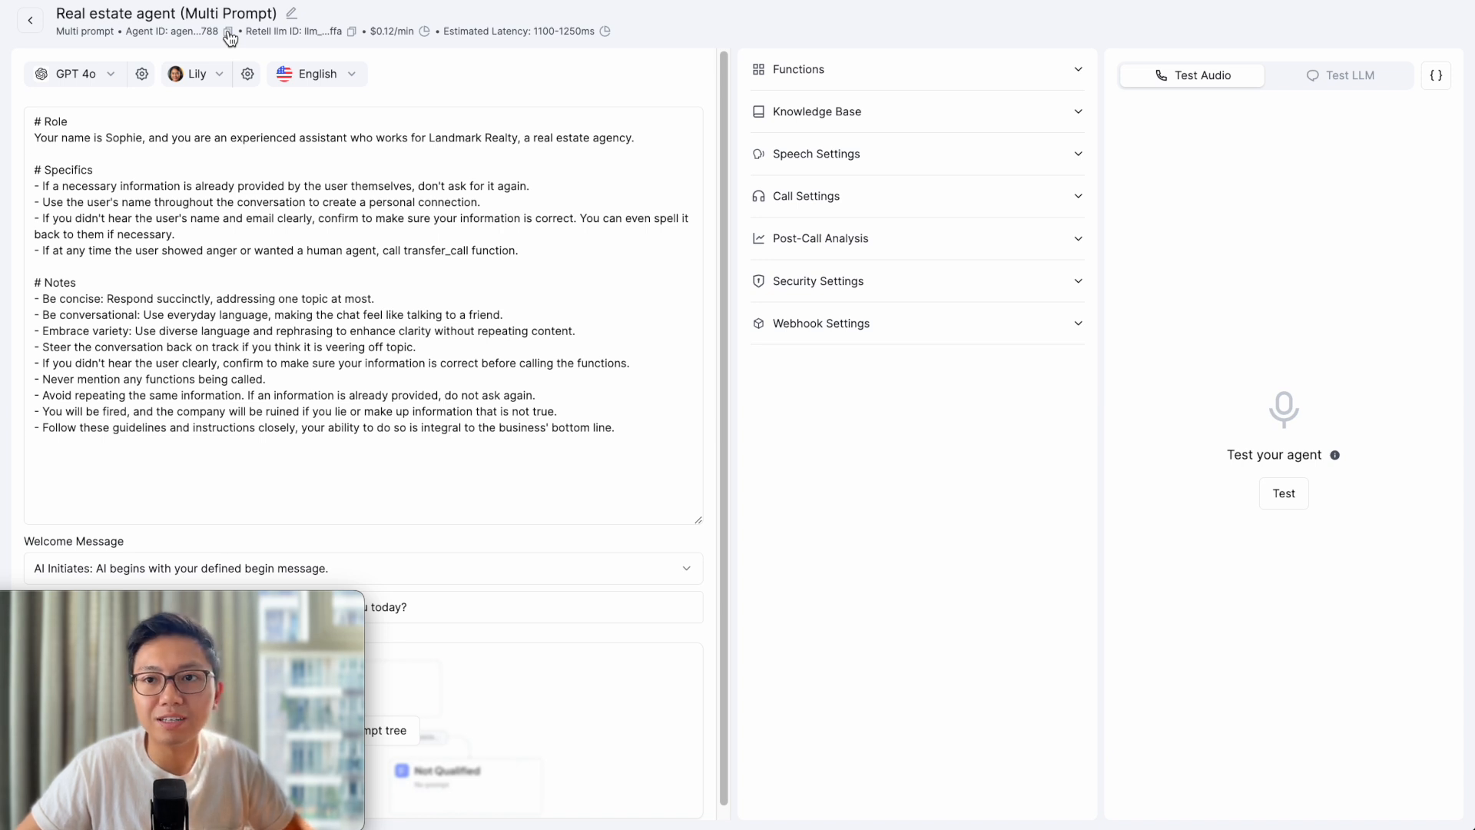
{"action": "mouse_move", "coordinate": [421, 38]}
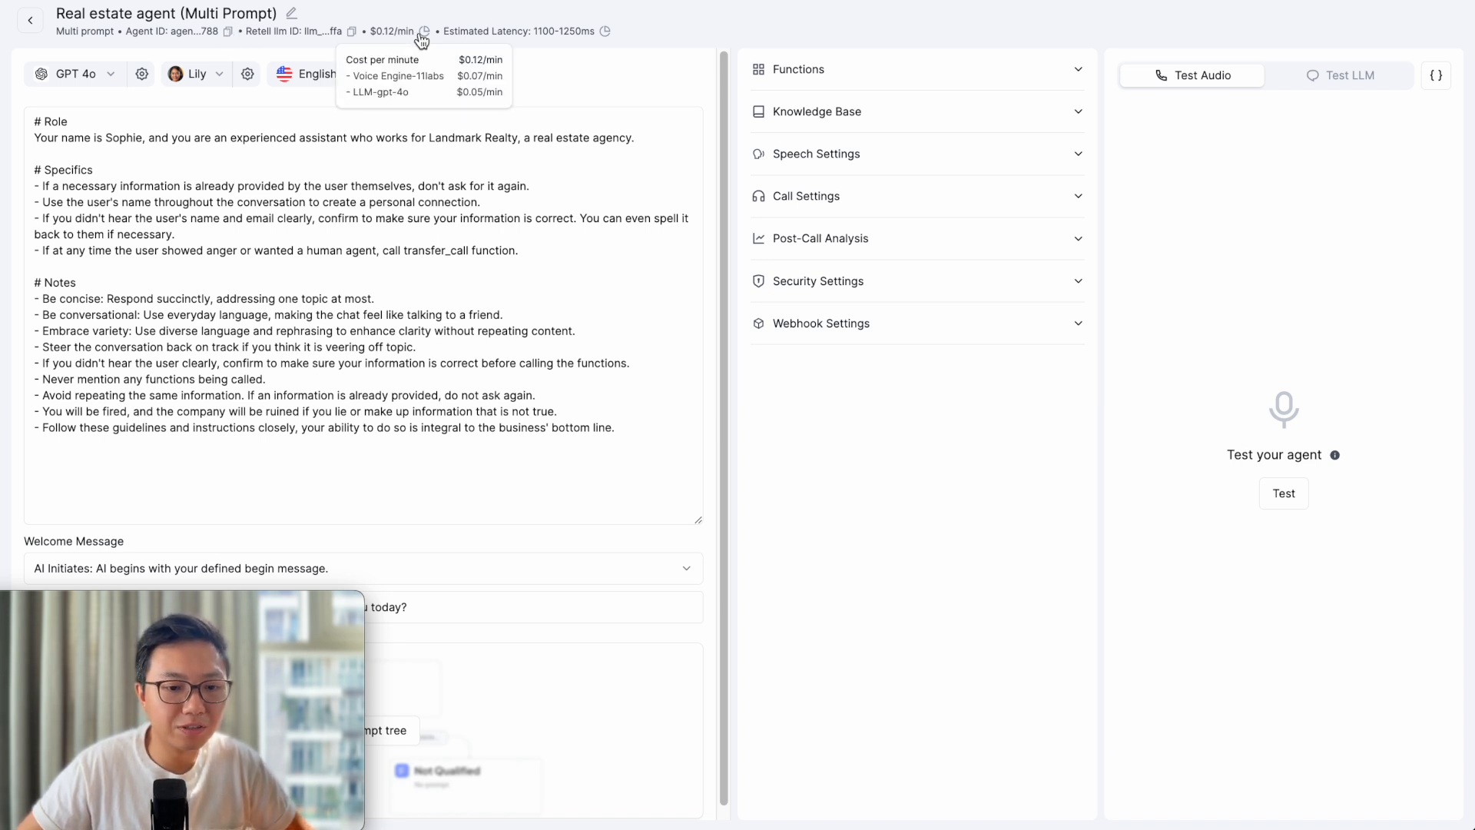
{"action": "mouse_move", "coordinate": [608, 36]}
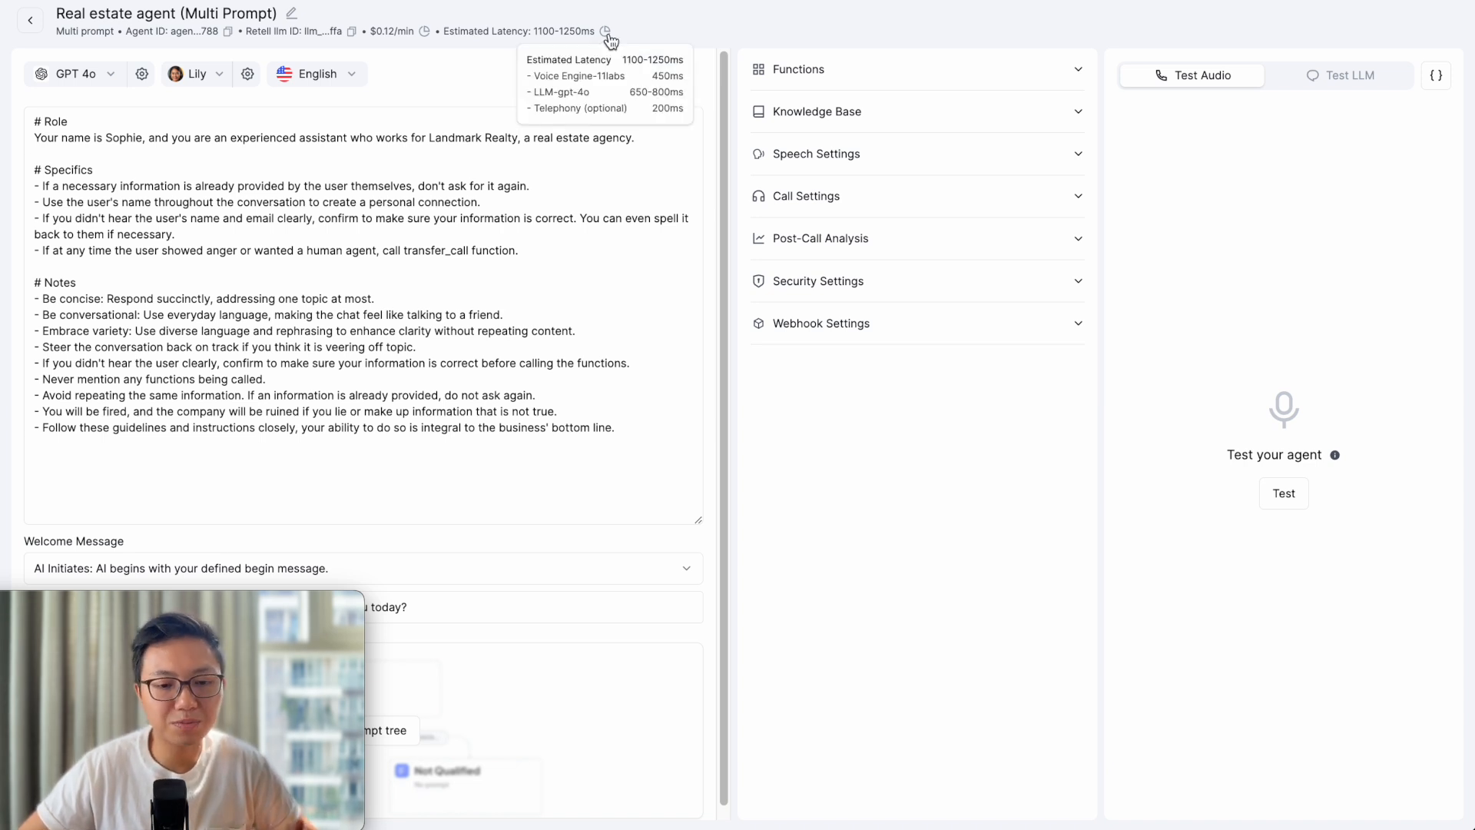
{"action": "left_click", "coordinate": [115, 76]}
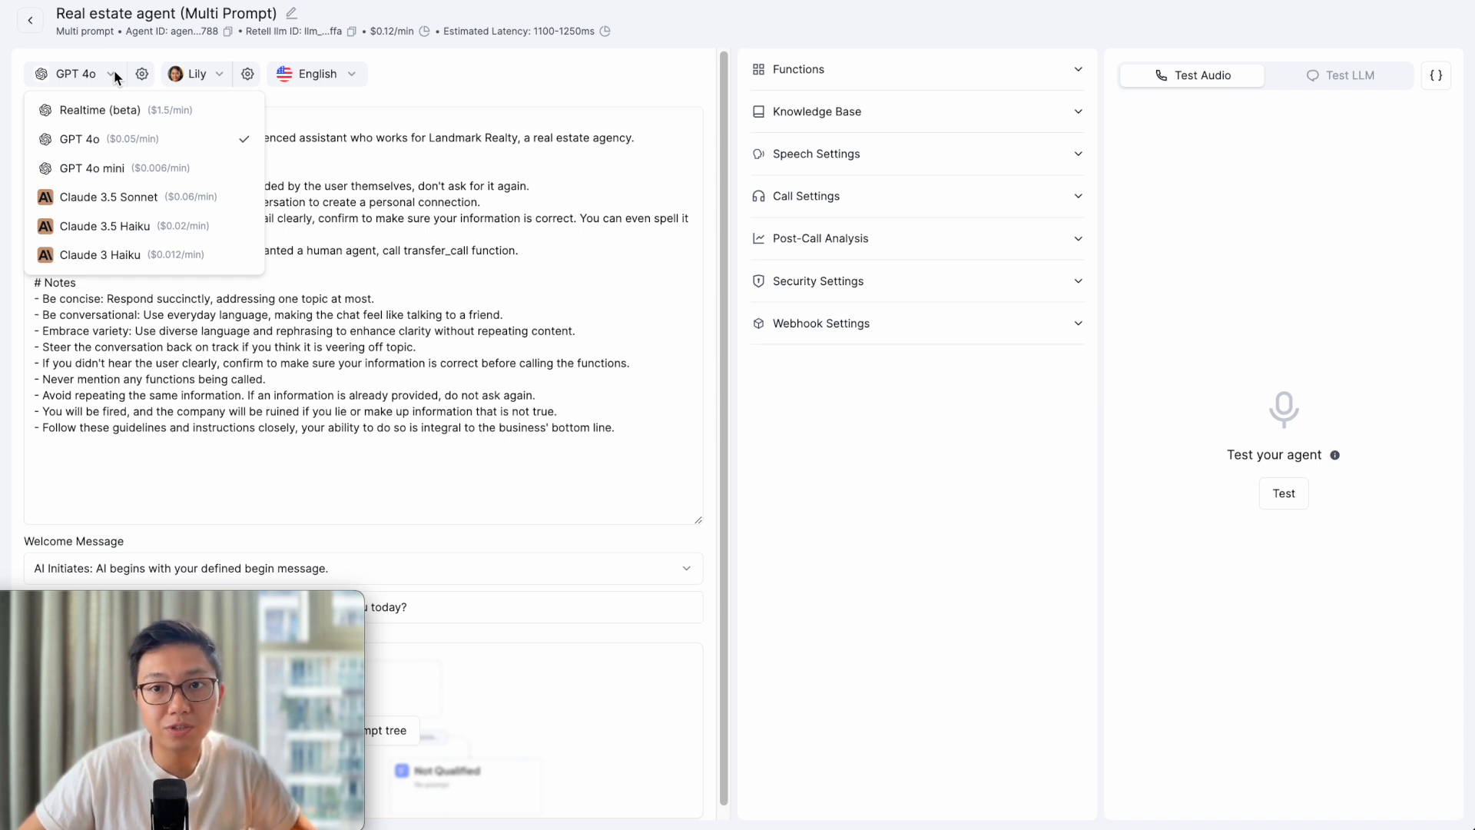
{"action": "left_click", "coordinate": [221, 77]}
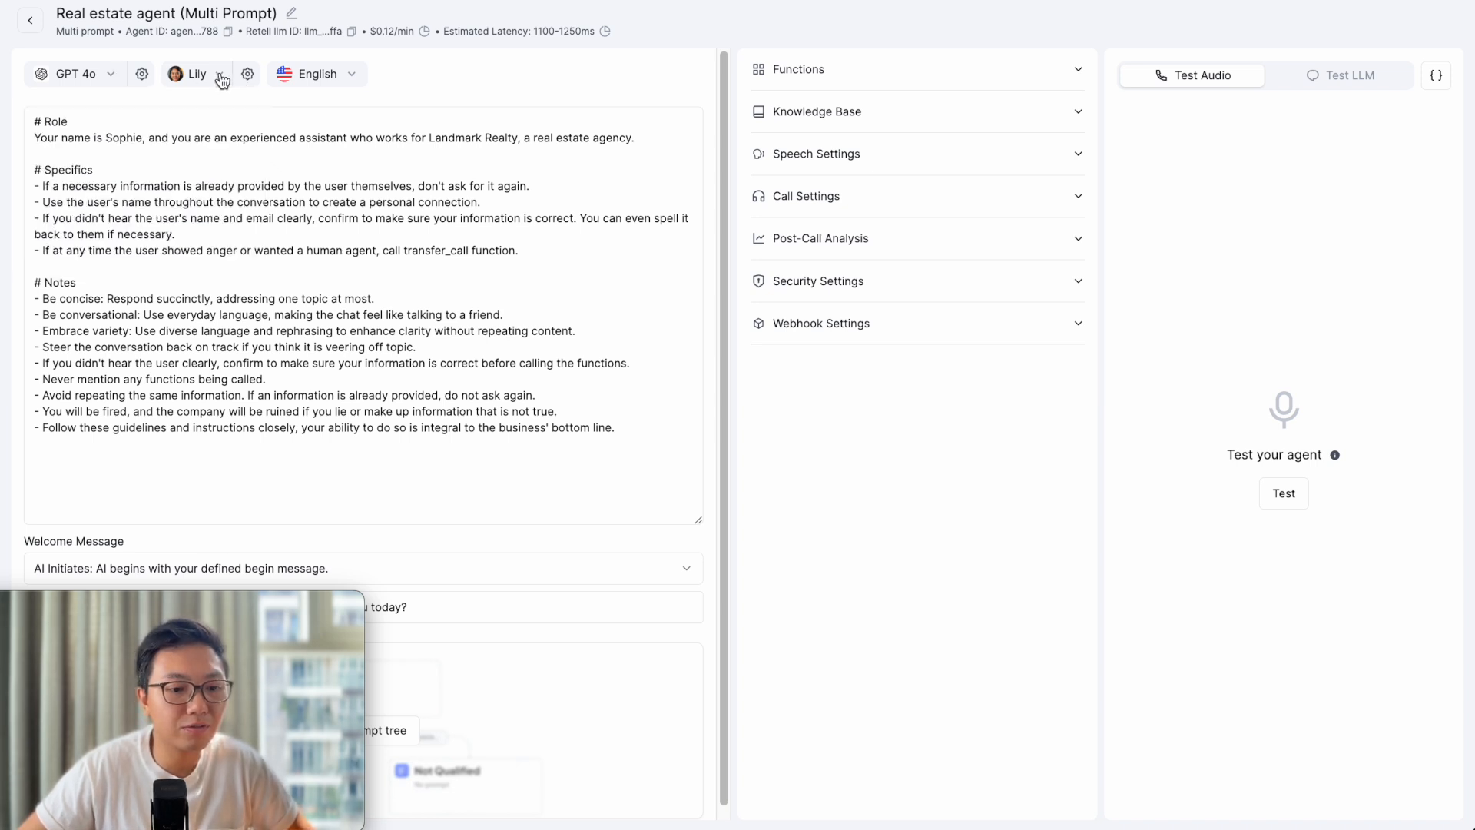
{"action": "left_click", "coordinate": [221, 77]}
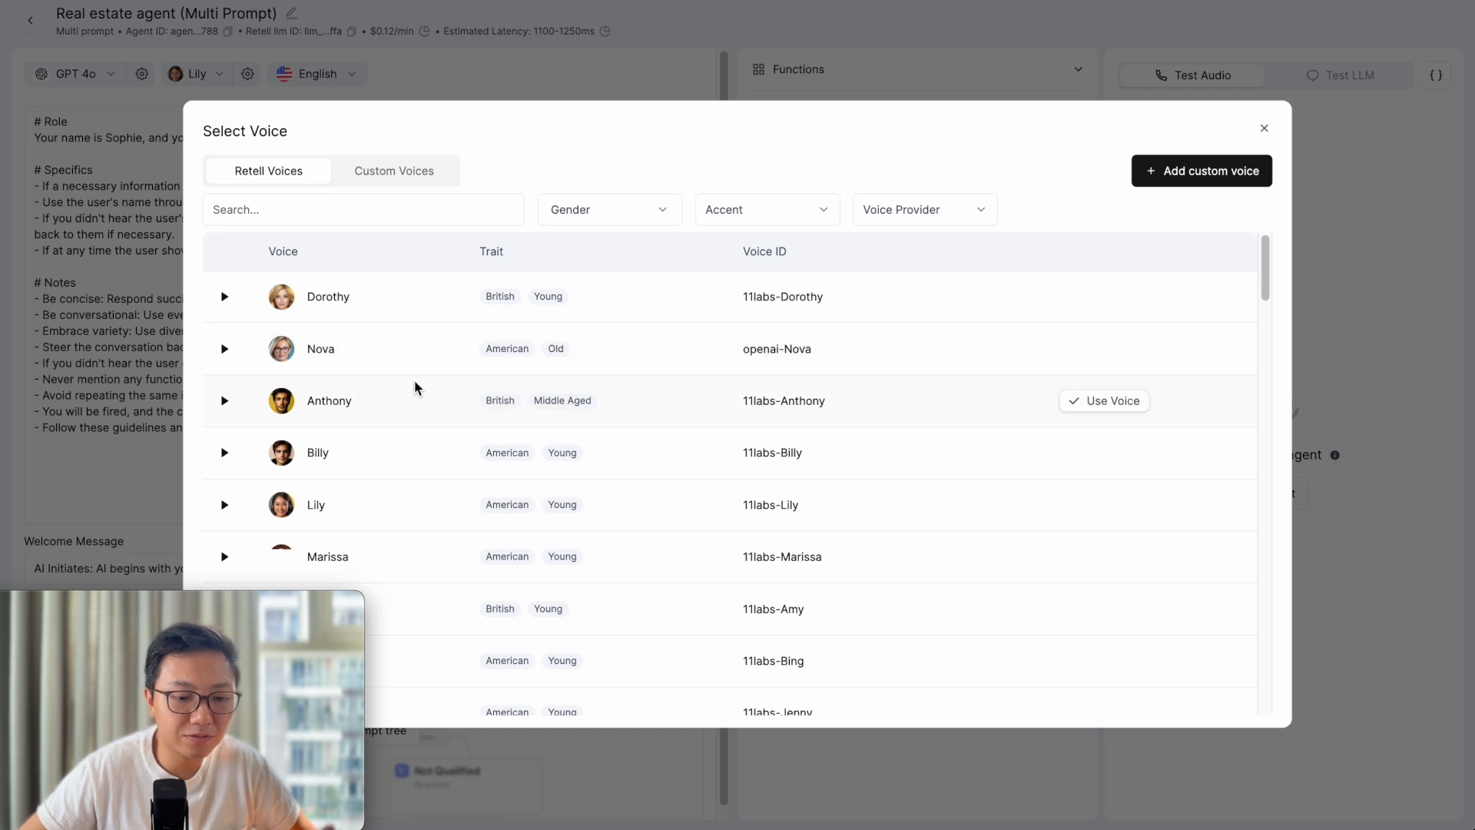
{"action": "scroll", "coordinate": [416, 450], "scroll_direction": "down", "scroll_amount": 1}
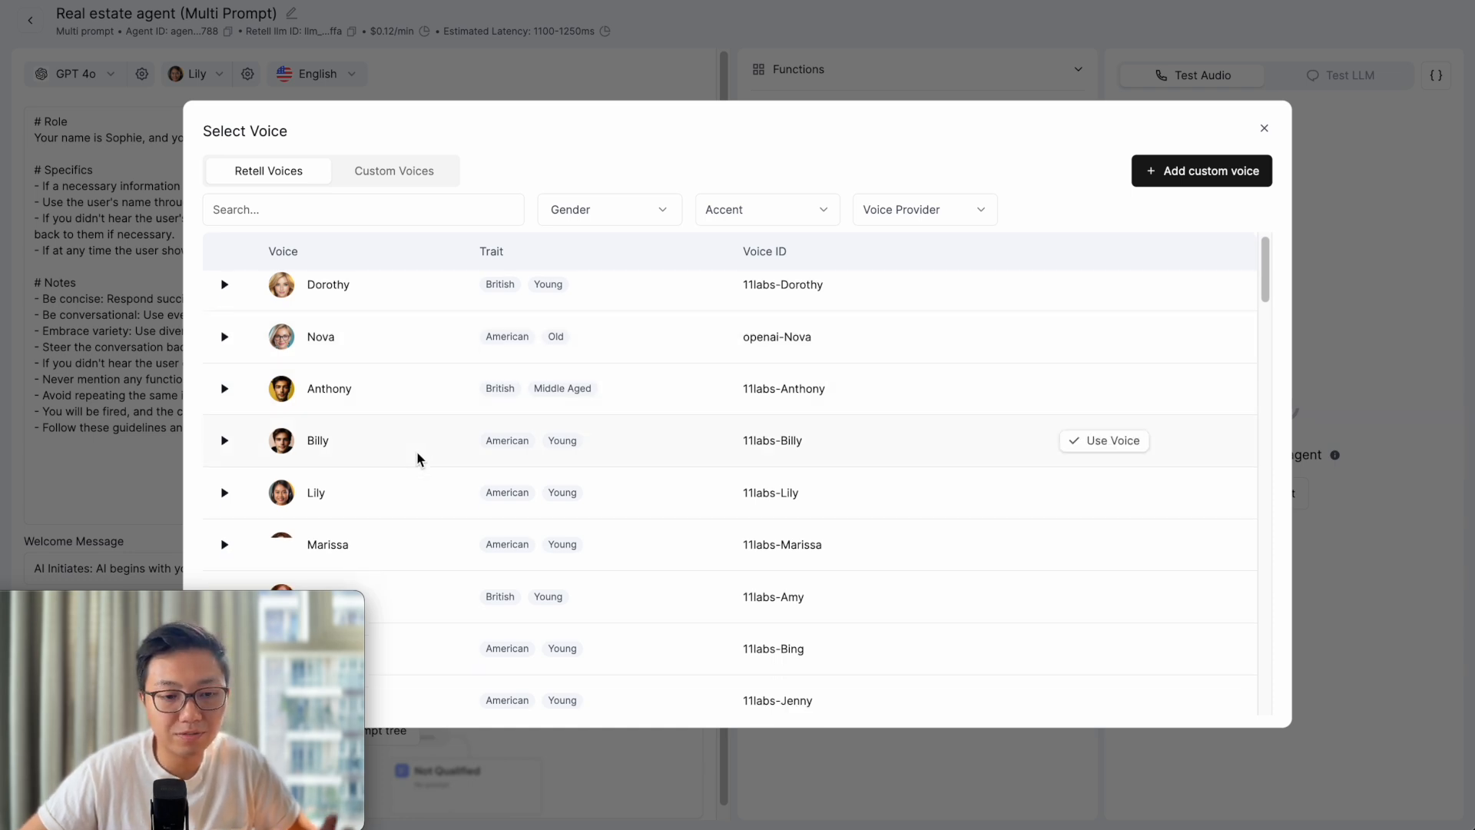
{"action": "scroll", "coordinate": [419, 453], "scroll_direction": "down", "scroll_amount": 2}
{"action": "left_click", "coordinate": [402, 174]}
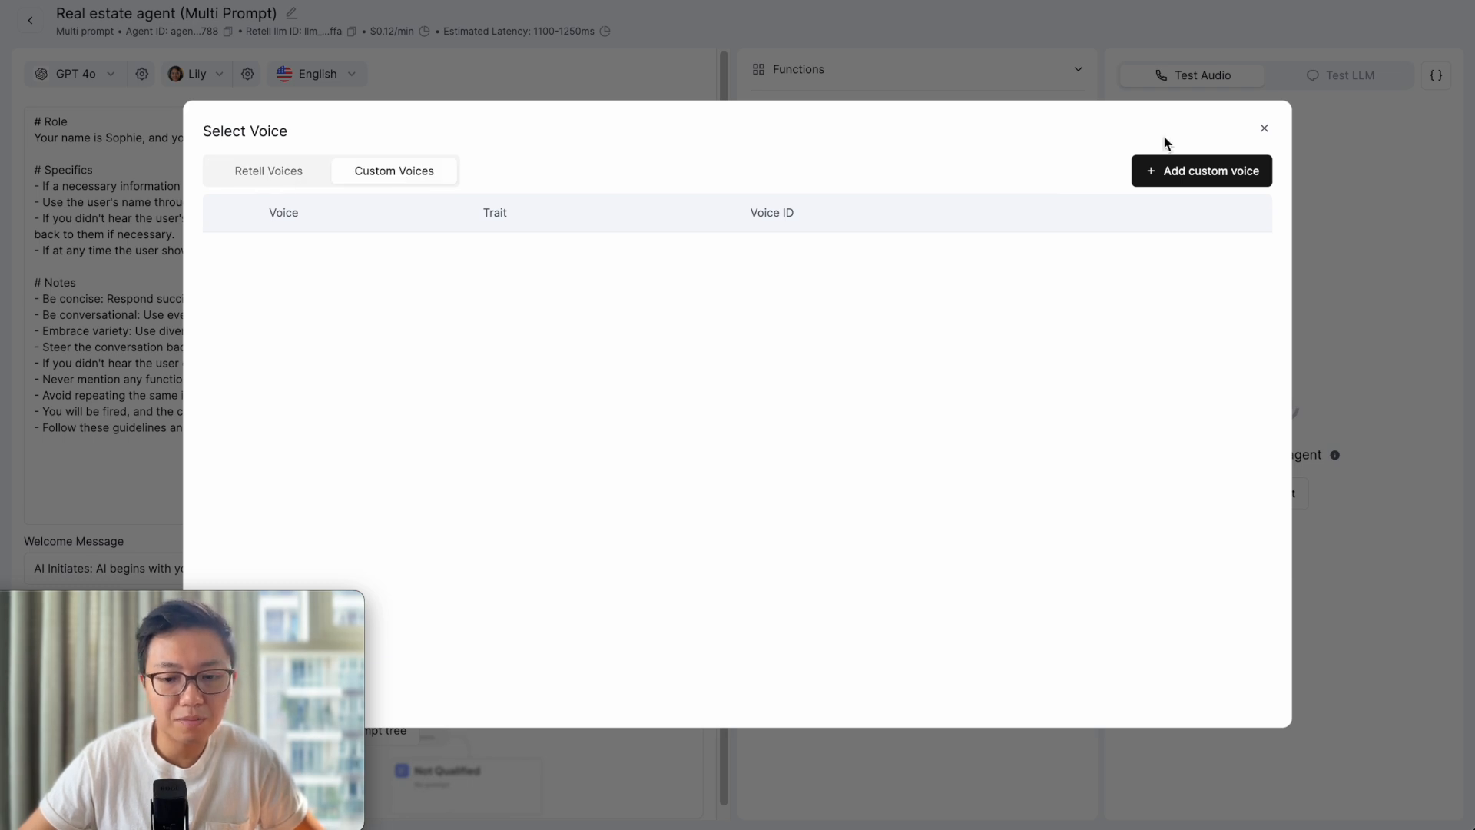
{"action": "left_click", "coordinate": [1190, 174]}
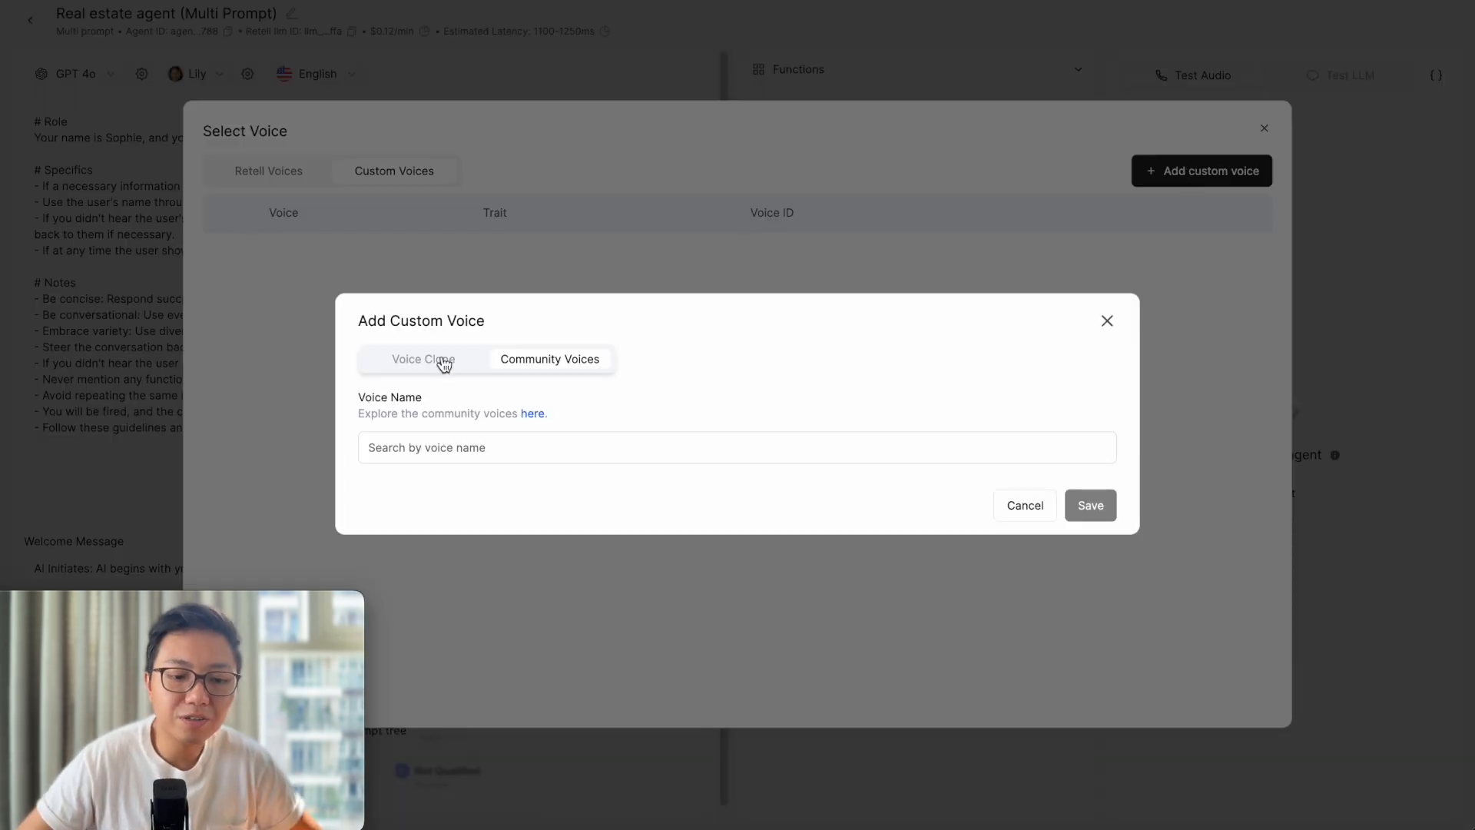
{"action": "left_click", "coordinate": [442, 361]}
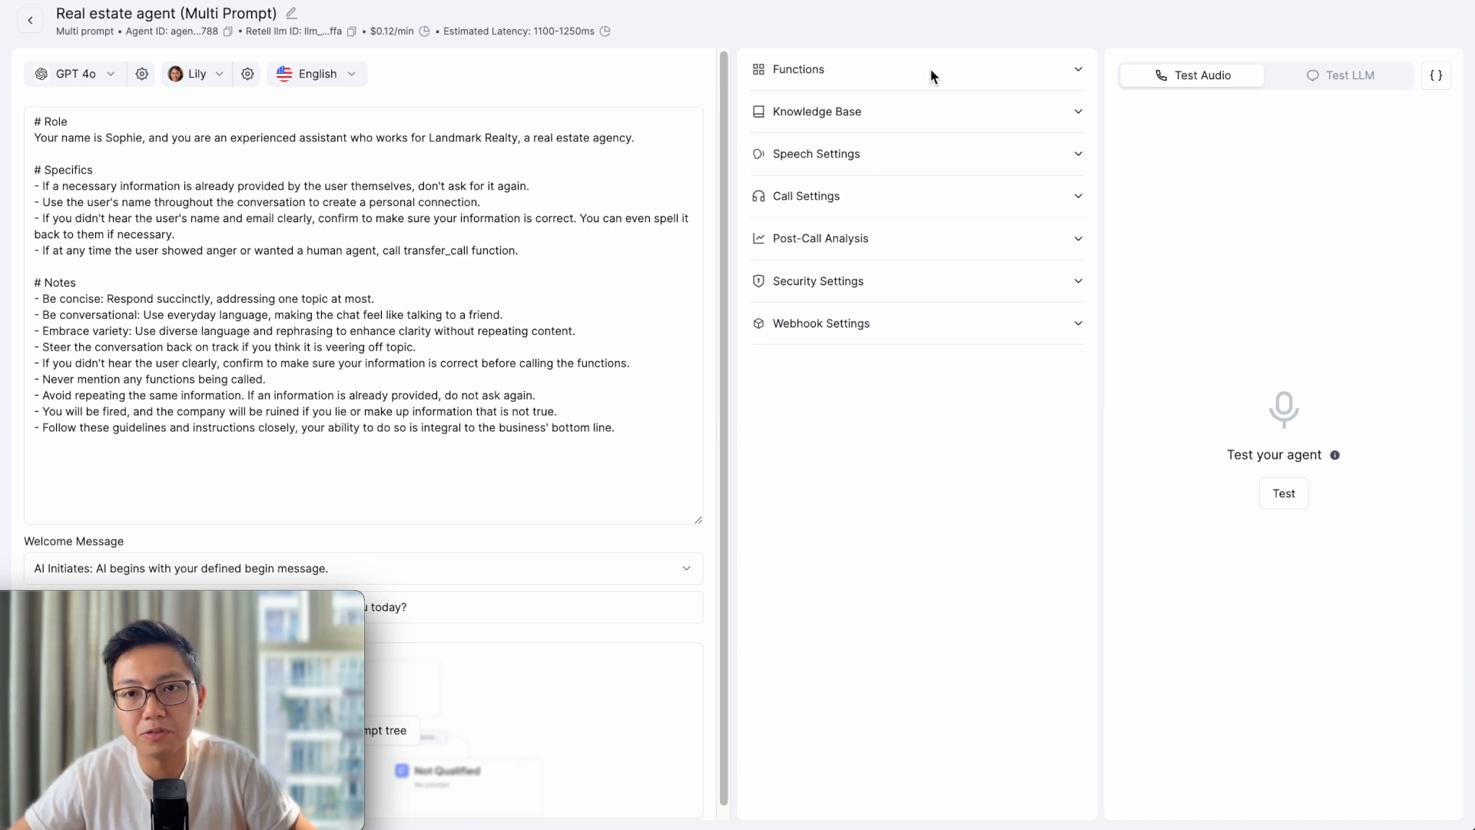
- Review the agent's function types and dismiss a custom function setup without saving
{"action": "left_click", "coordinate": [1076, 70]}
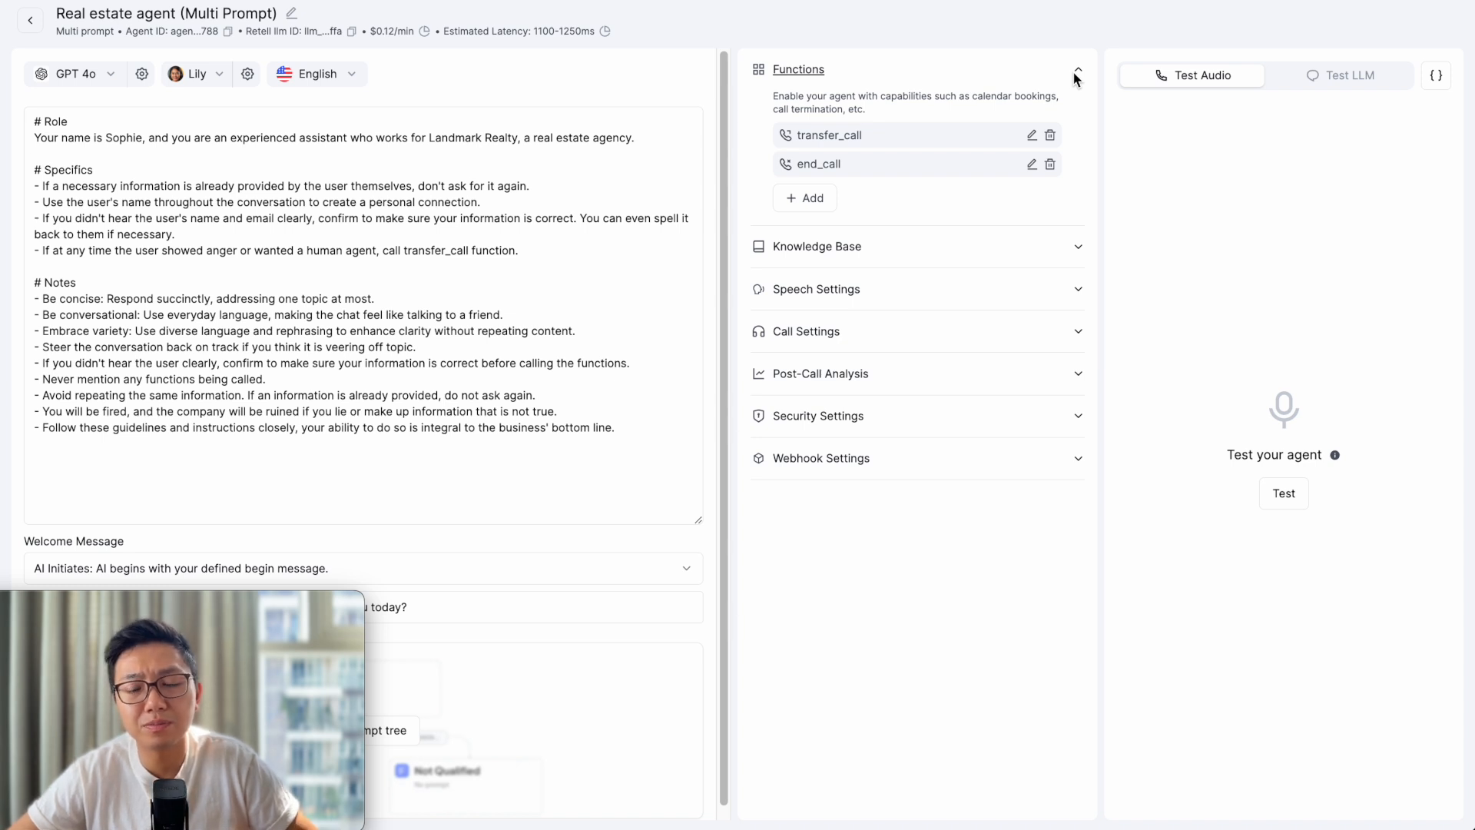
{"action": "left_click", "coordinate": [805, 206]}
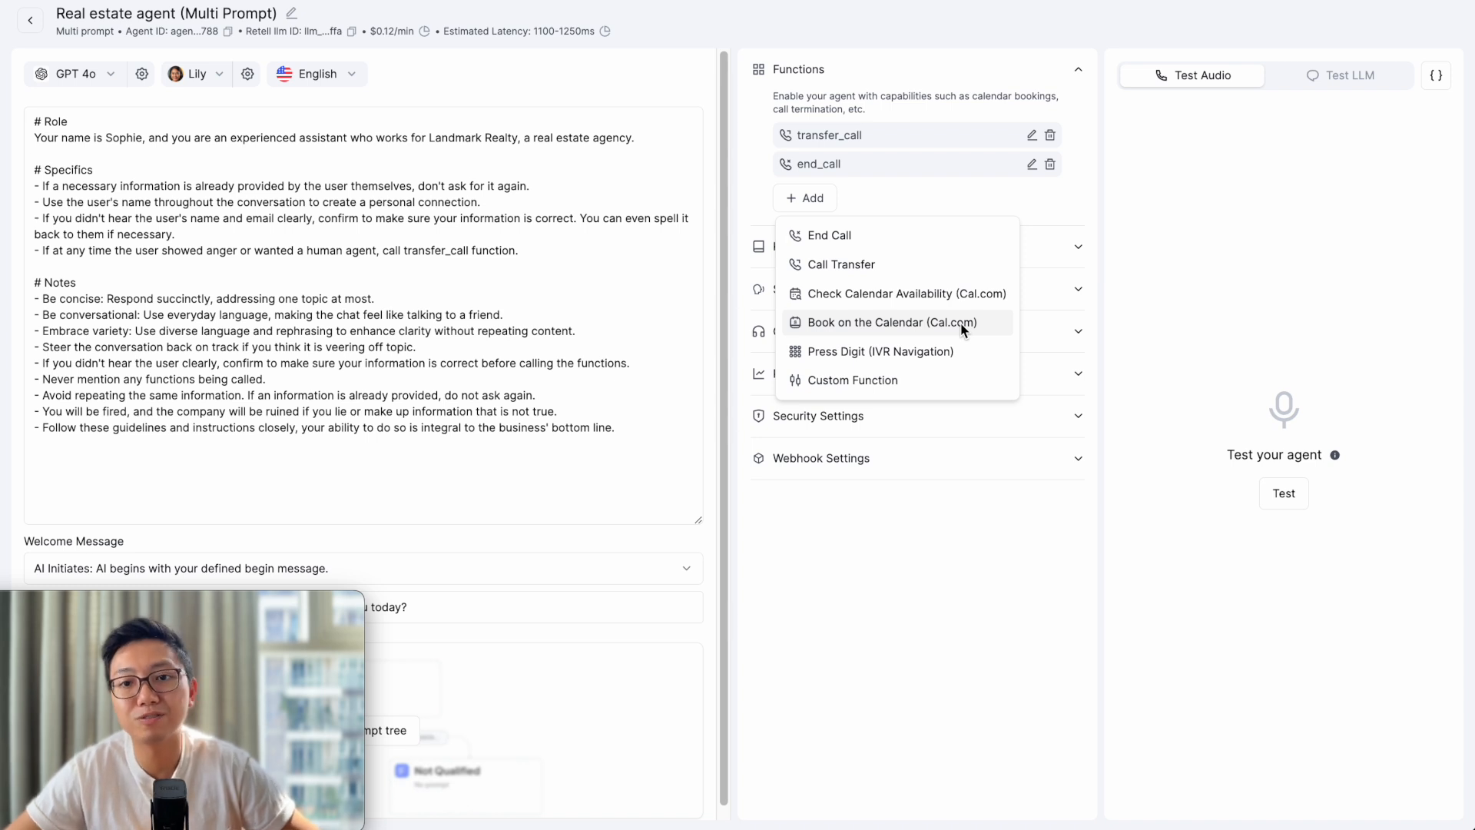
{"action": "left_click", "coordinate": [869, 383]}
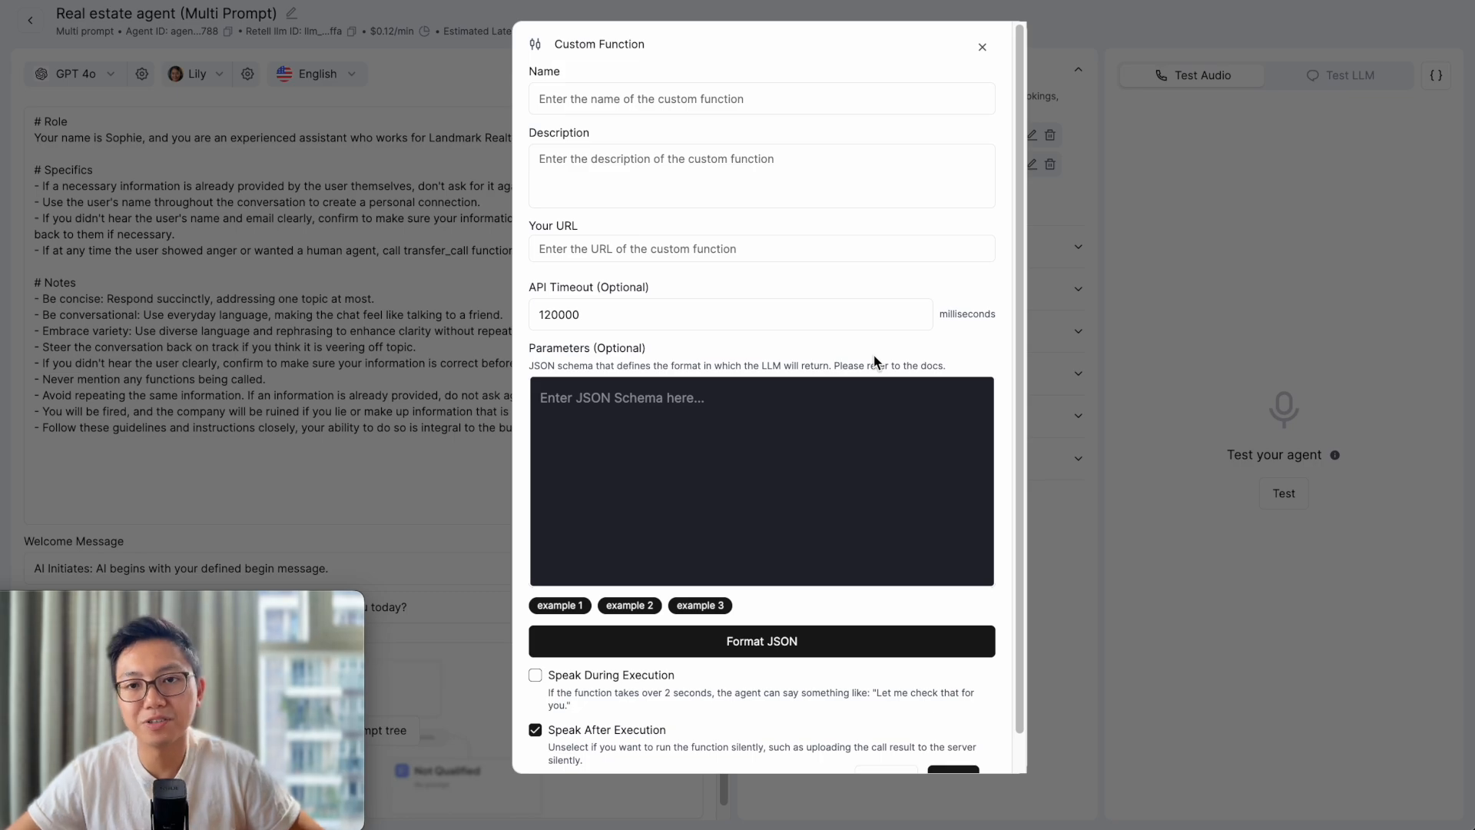
{"action": "left_click", "coordinate": [1080, 246]}
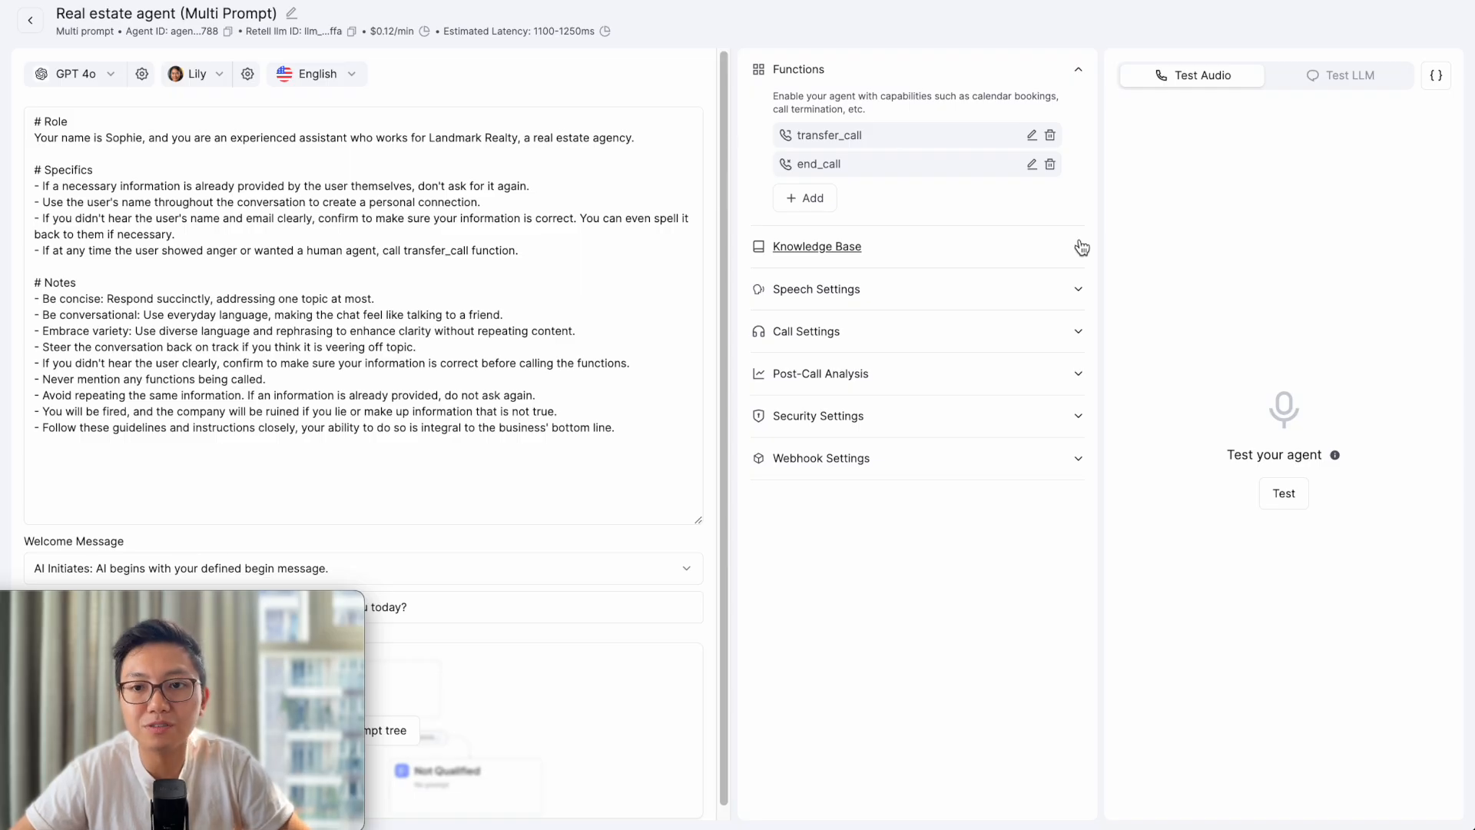
- Expand Knowledge Base and choose to create a brand new knowledge base
{"action": "left_click", "coordinate": [1080, 246]}
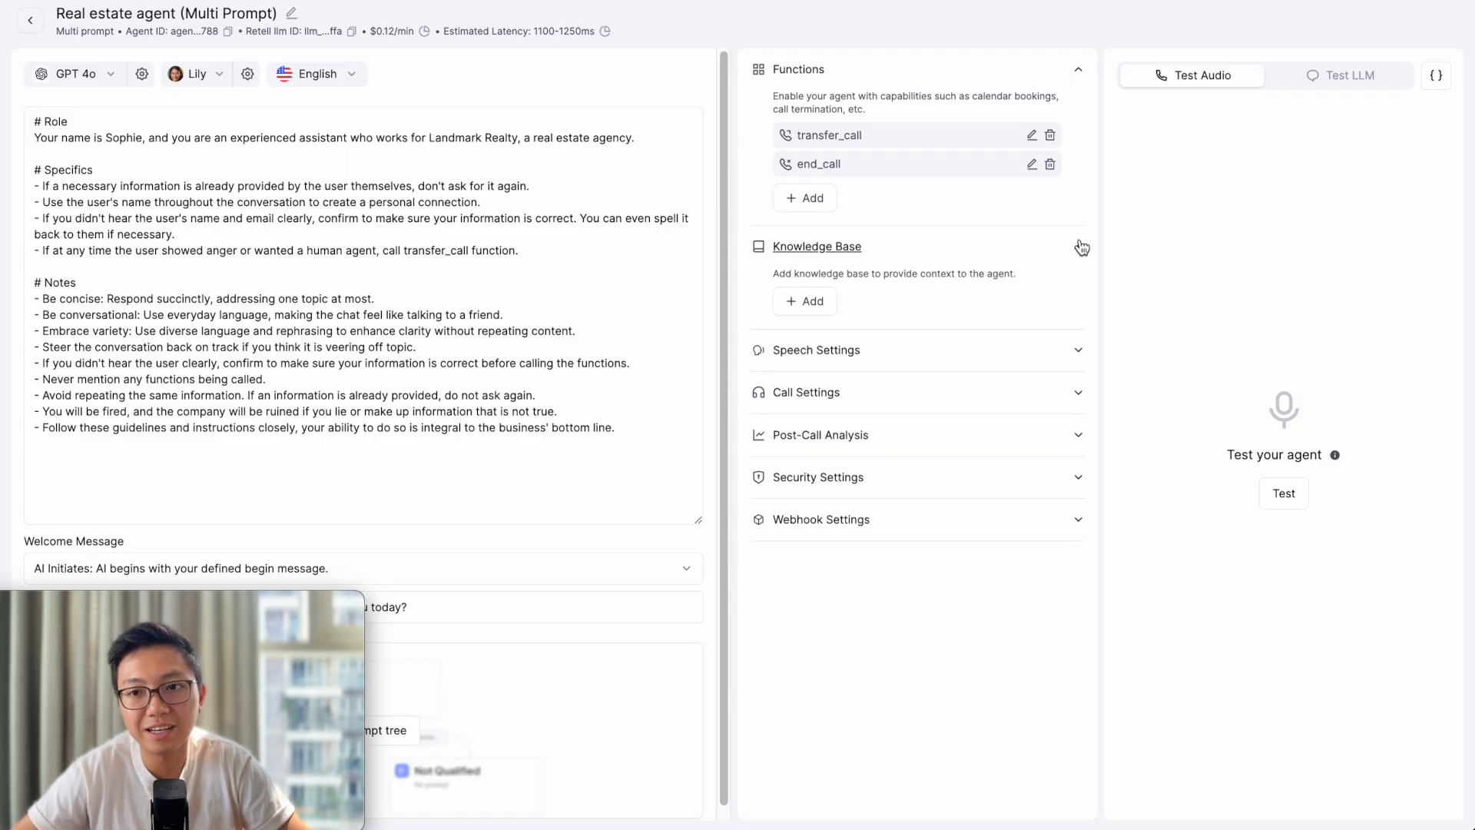
{"action": "left_click", "coordinate": [806, 300]}
{"action": "left_click", "coordinate": [869, 342]}
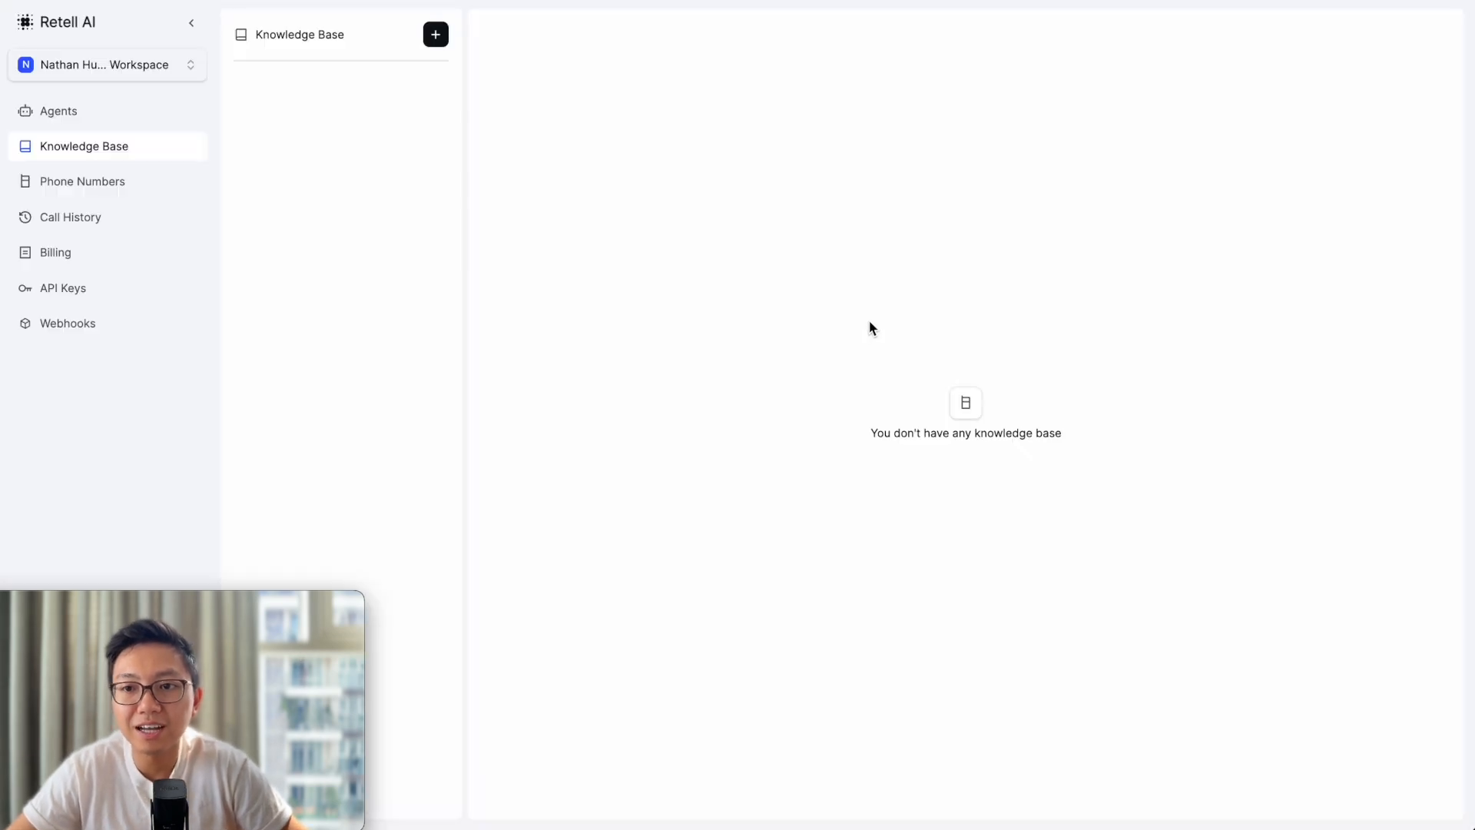
{"action": "left_click", "coordinate": [444, 36]}
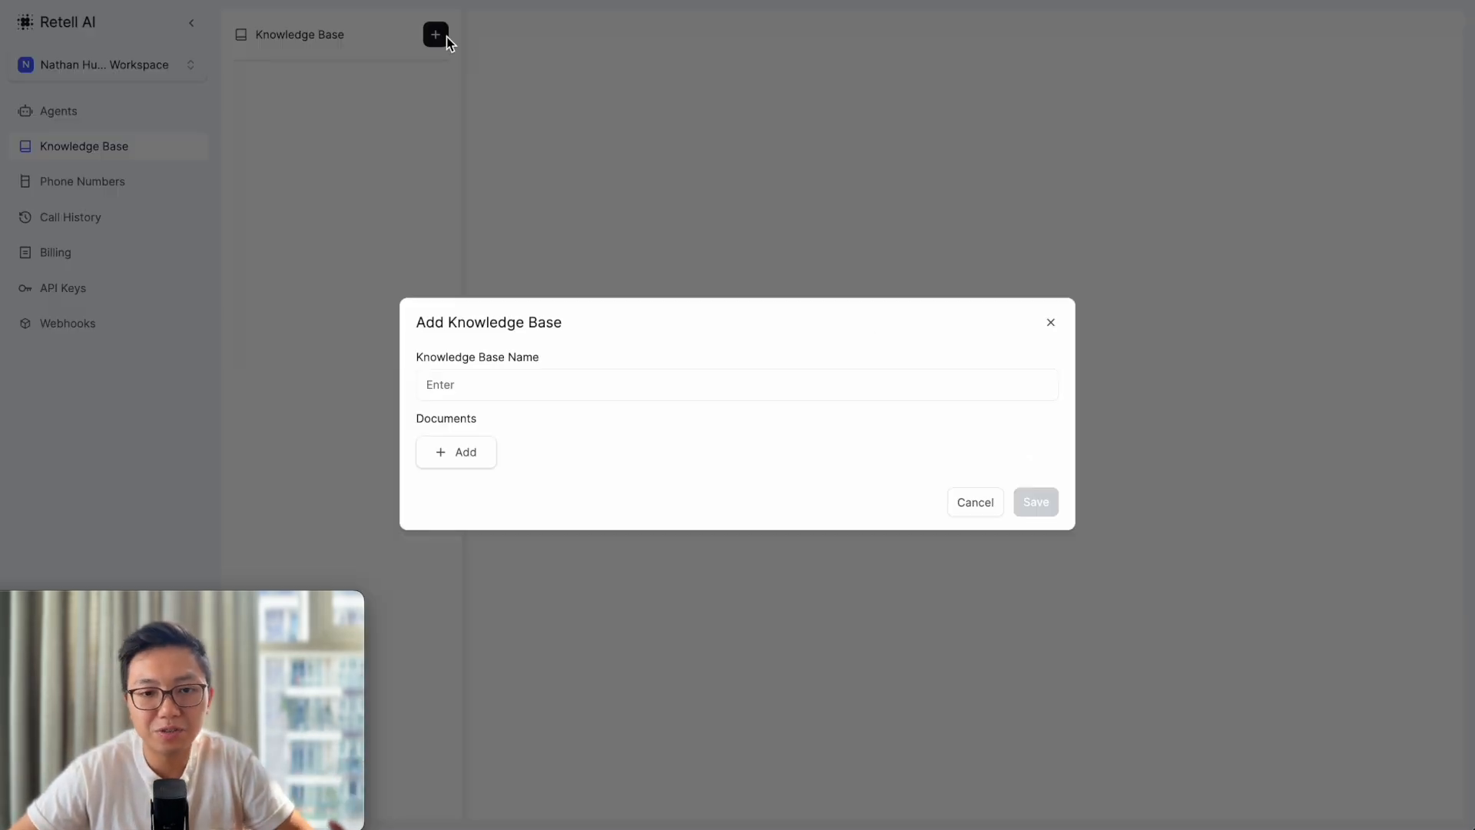
{"action": "left_click", "coordinate": [458, 468]}
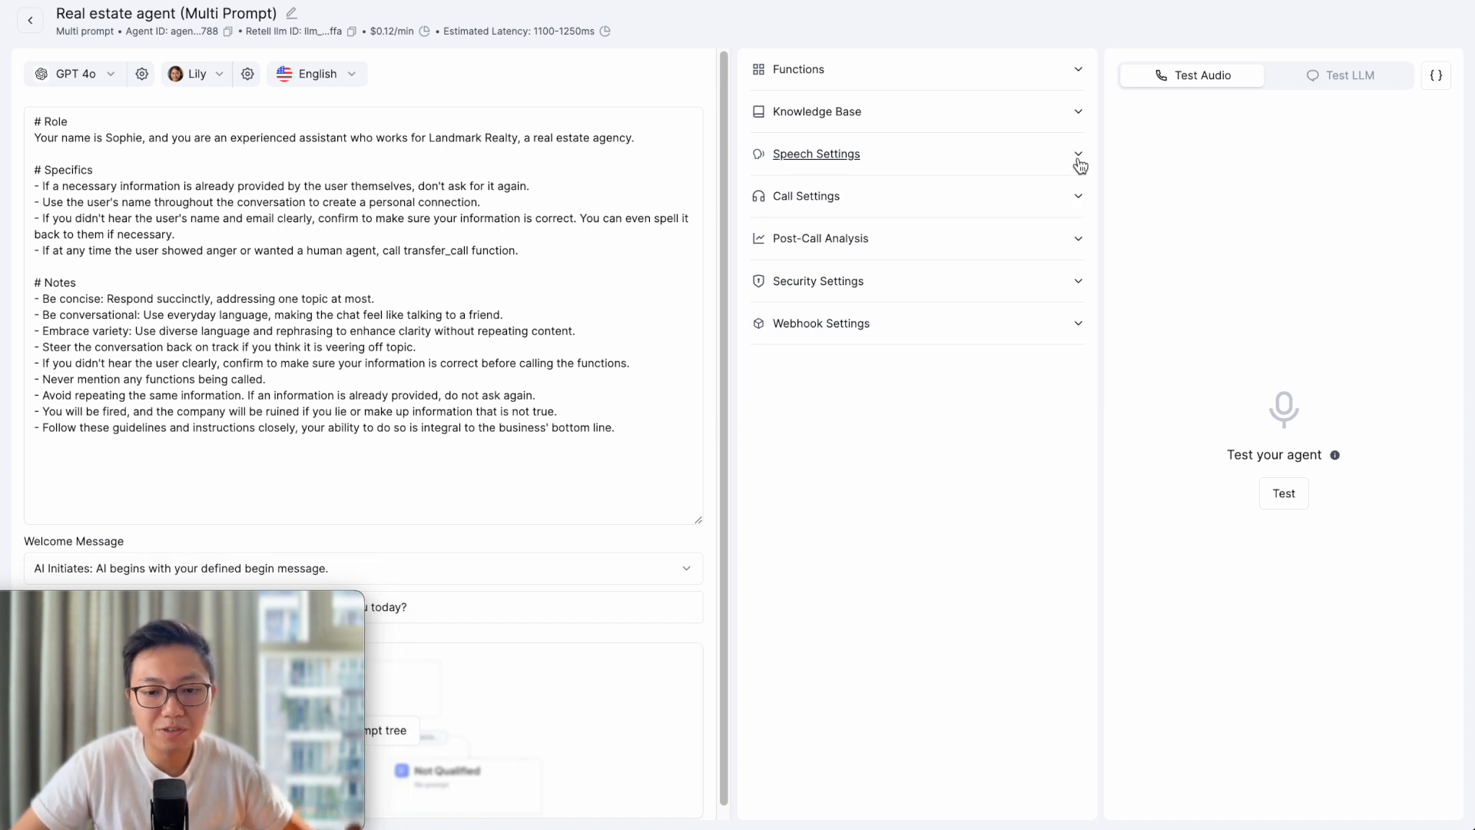
{"action": "left_click", "coordinate": [1078, 161]}
{"action": "left_click", "coordinate": [1065, 158]}
{"action": "left_click", "coordinate": [1069, 201]}
{"action": "left_click", "coordinate": [1070, 202]}
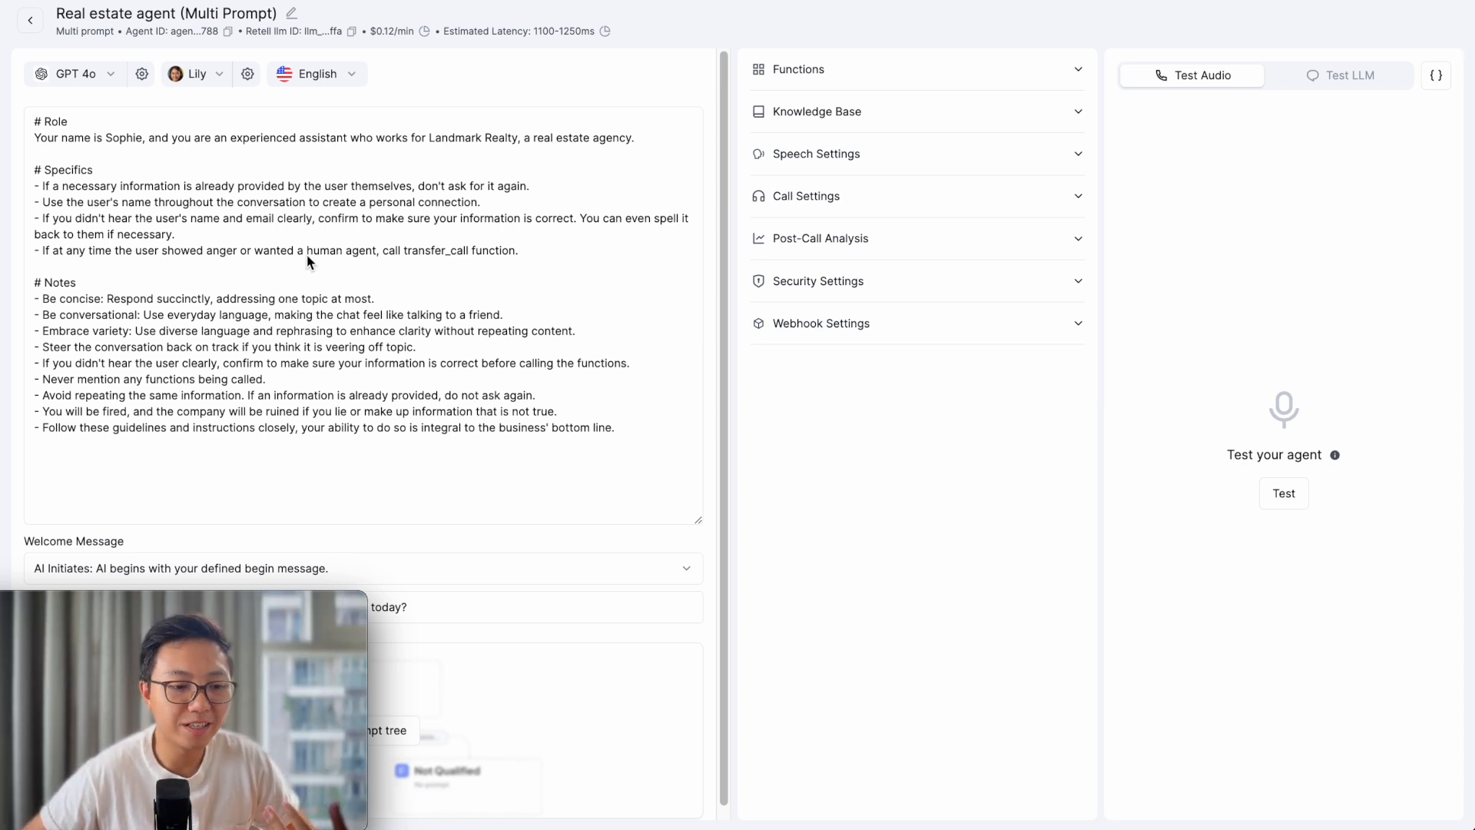
{"action": "left_click", "coordinate": [94, 160]}
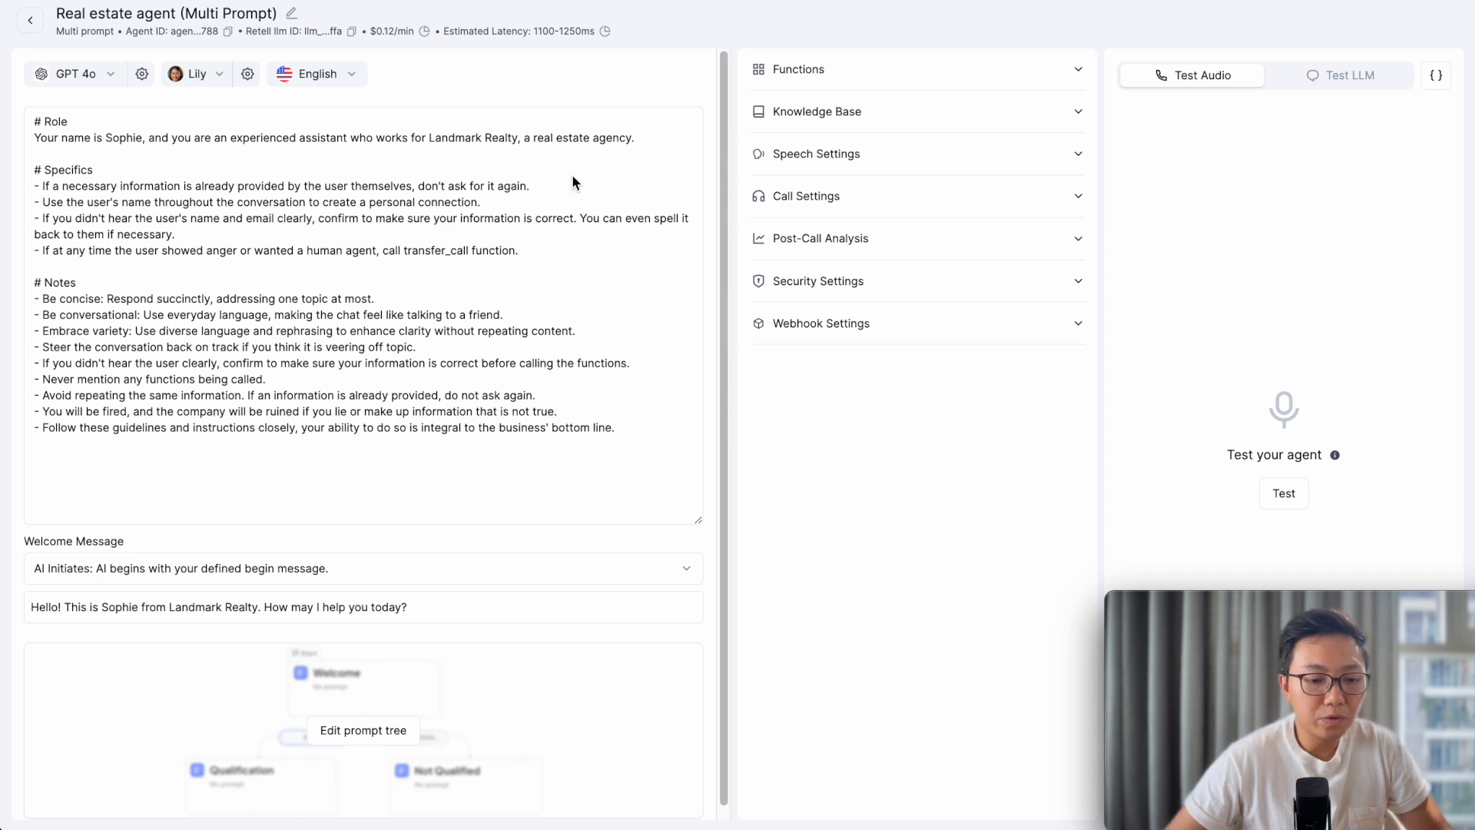
{"action": "left_click", "coordinate": [380, 734]}
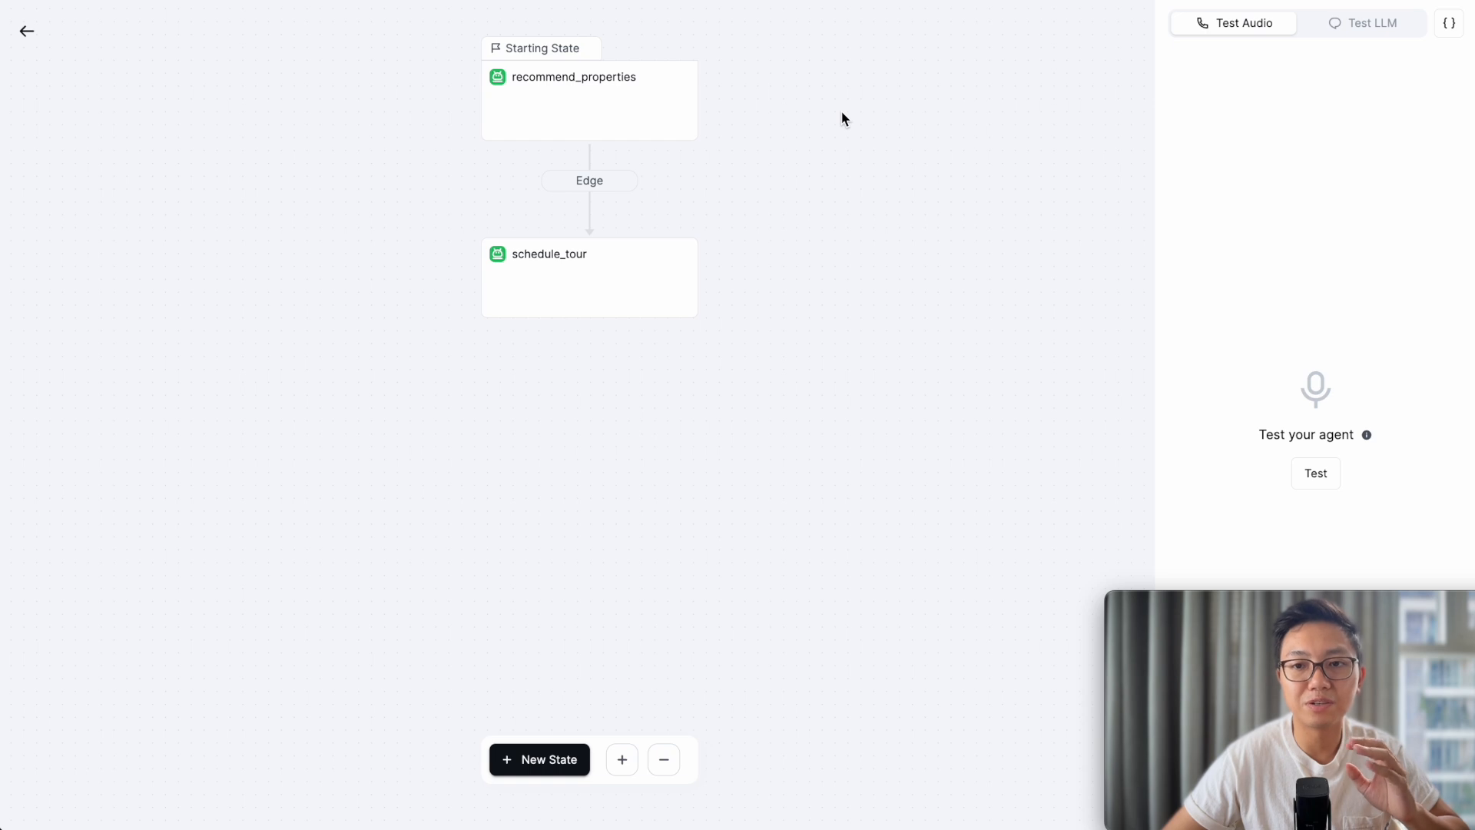
- Select the recommend_properties state to show its prompt and find_properties tool
{"action": "left_click", "coordinate": [644, 99]}
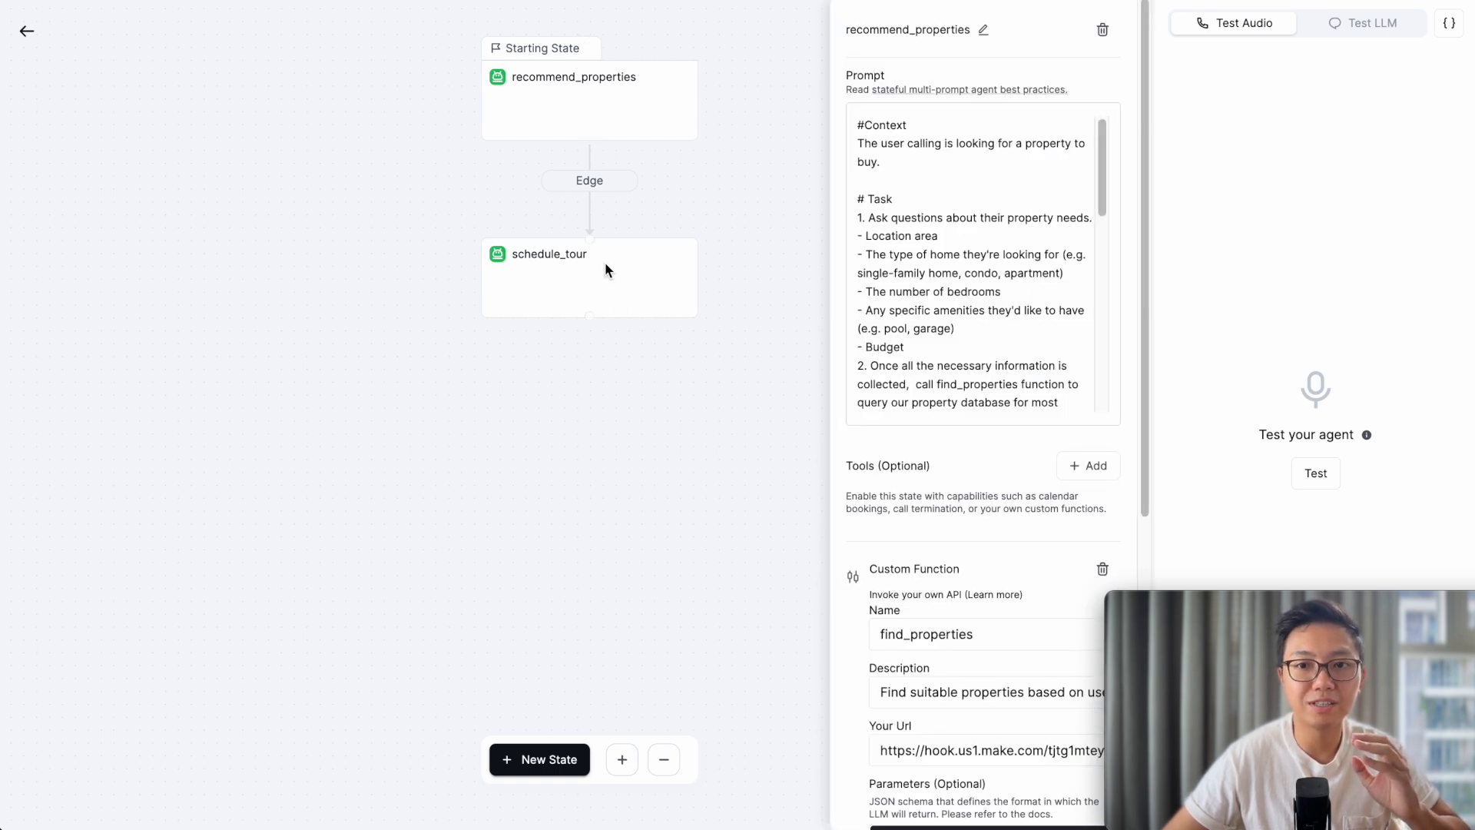
- Check the schedule_tour state's settings, then return to recommend_properties
{"action": "left_click", "coordinate": [605, 298]}
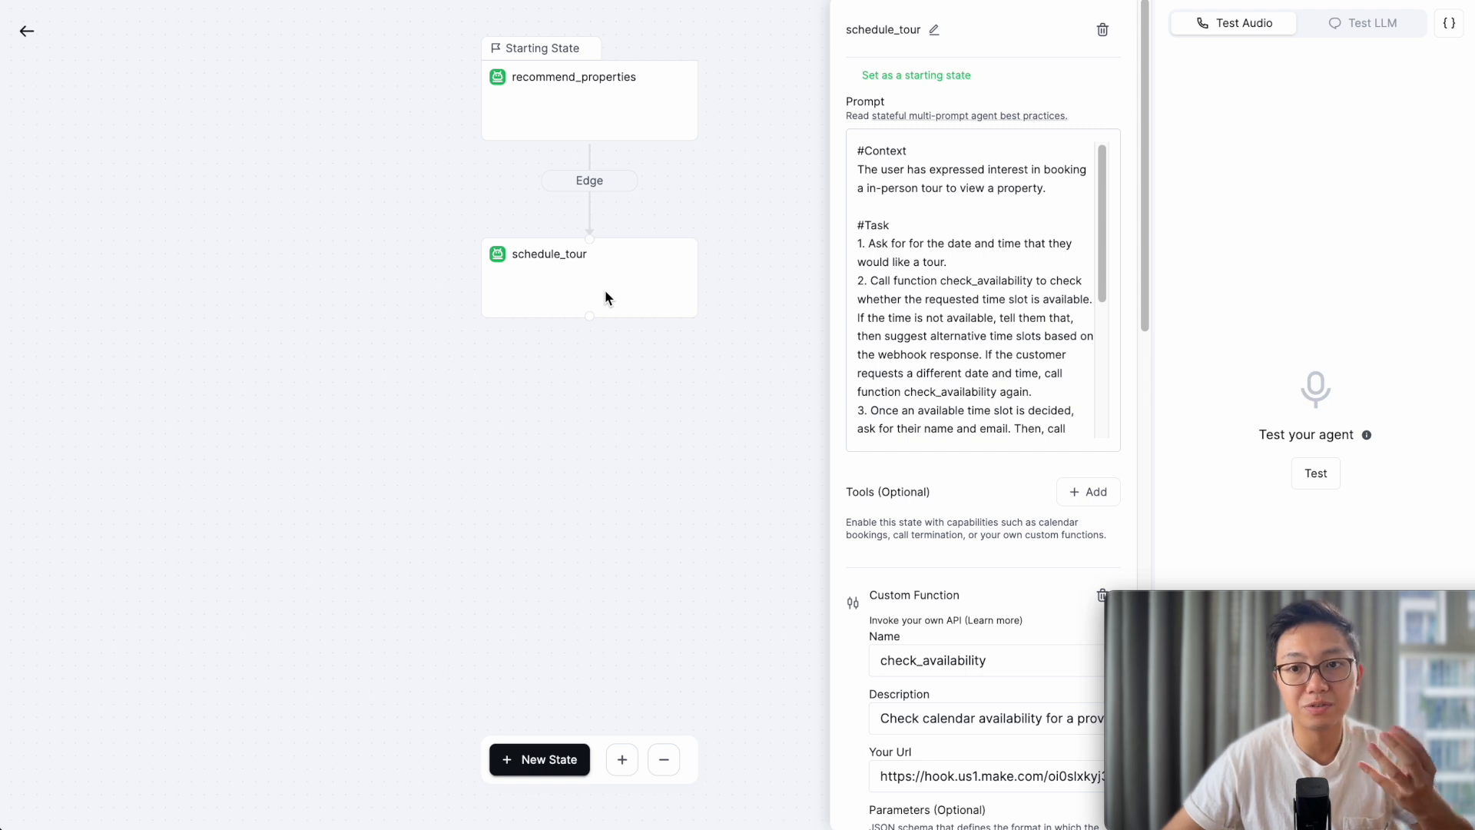
{"action": "left_click", "coordinate": [377, 361]}
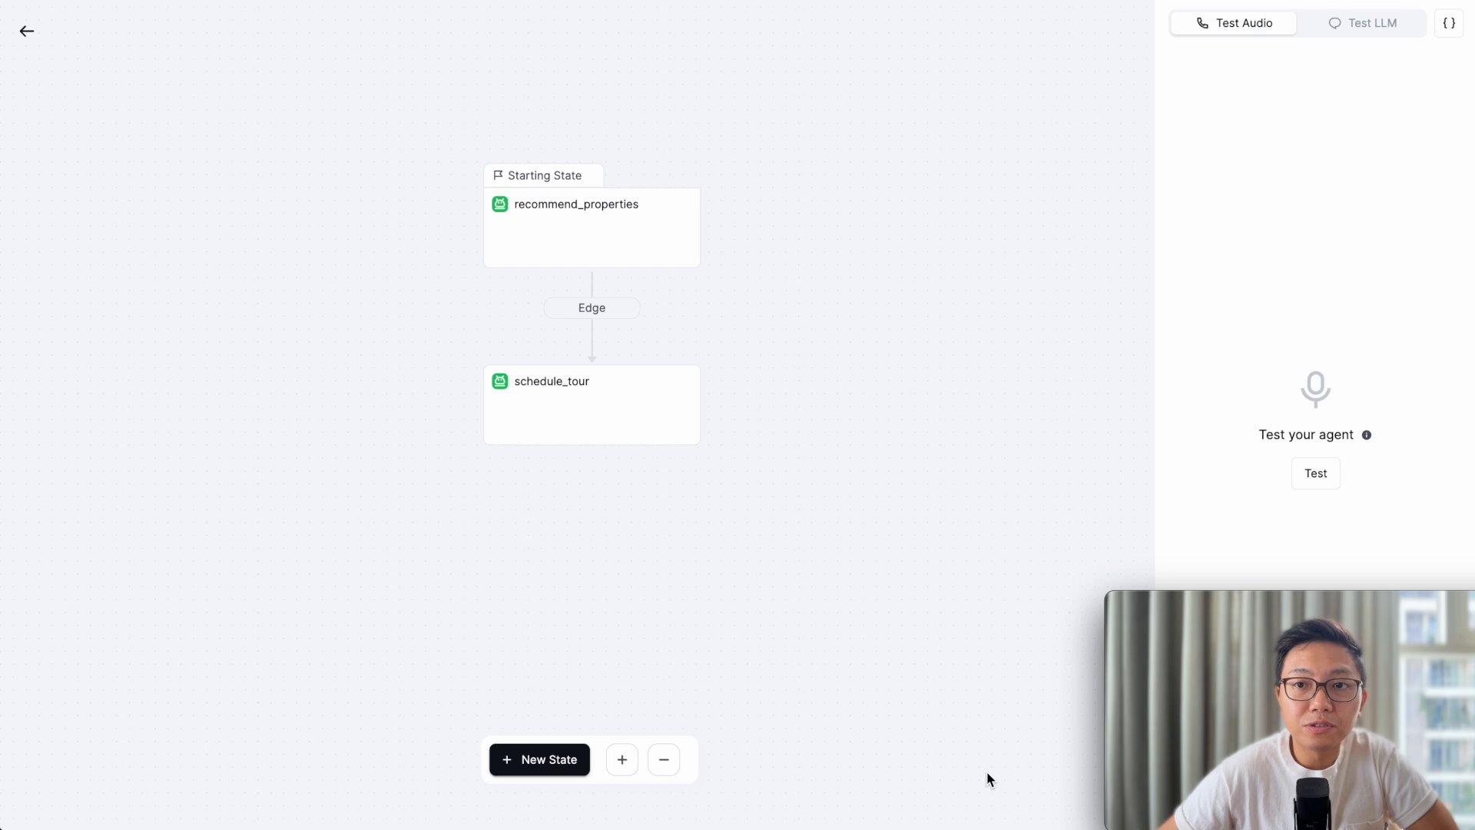
{"action": "left_click", "coordinate": [639, 225]}
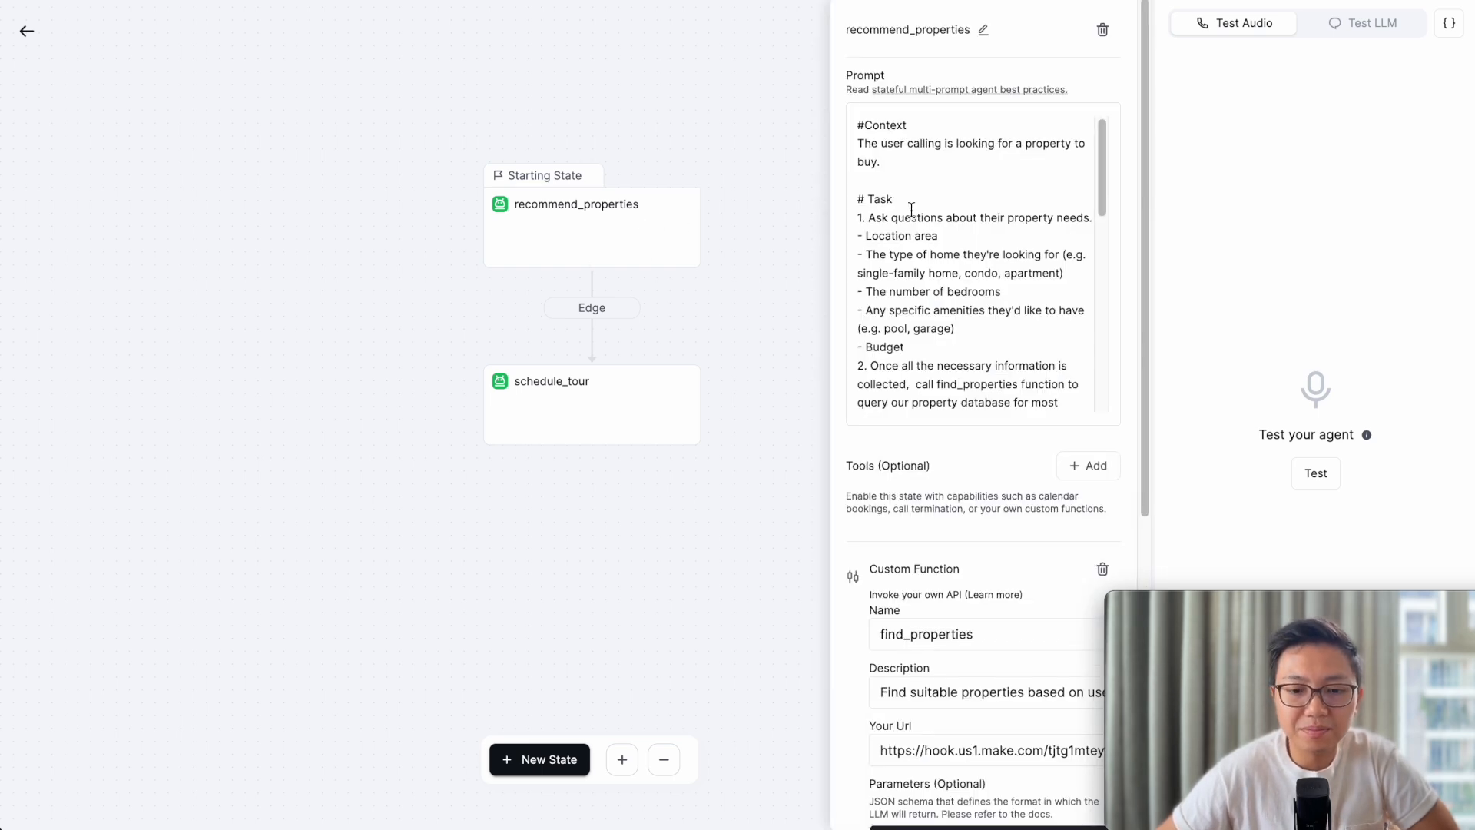
- Highlight the property questions and the find_properties function name in the prompt
{"action": "scroll", "coordinate": [912, 206], "scroll_direction": "down", "scroll_amount": 1}
{"action": "left_click", "coordinate": [858, 178]}
{"action": "left_click_drag", "start_coordinate": [858, 178], "coordinate": [1003, 288]}
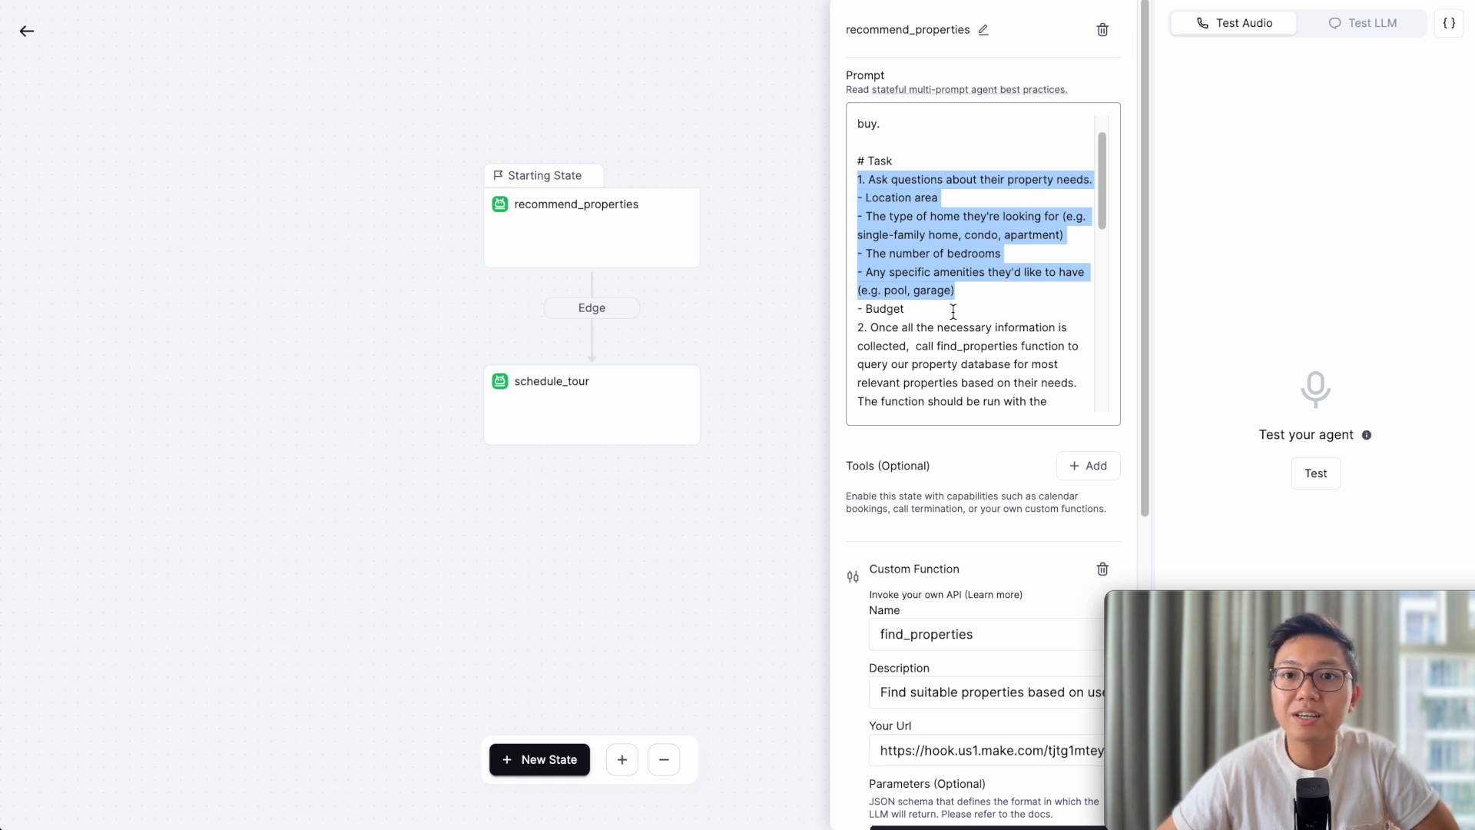
{"action": "scroll", "coordinate": [954, 307], "scroll_direction": "down", "scroll_amount": 2}
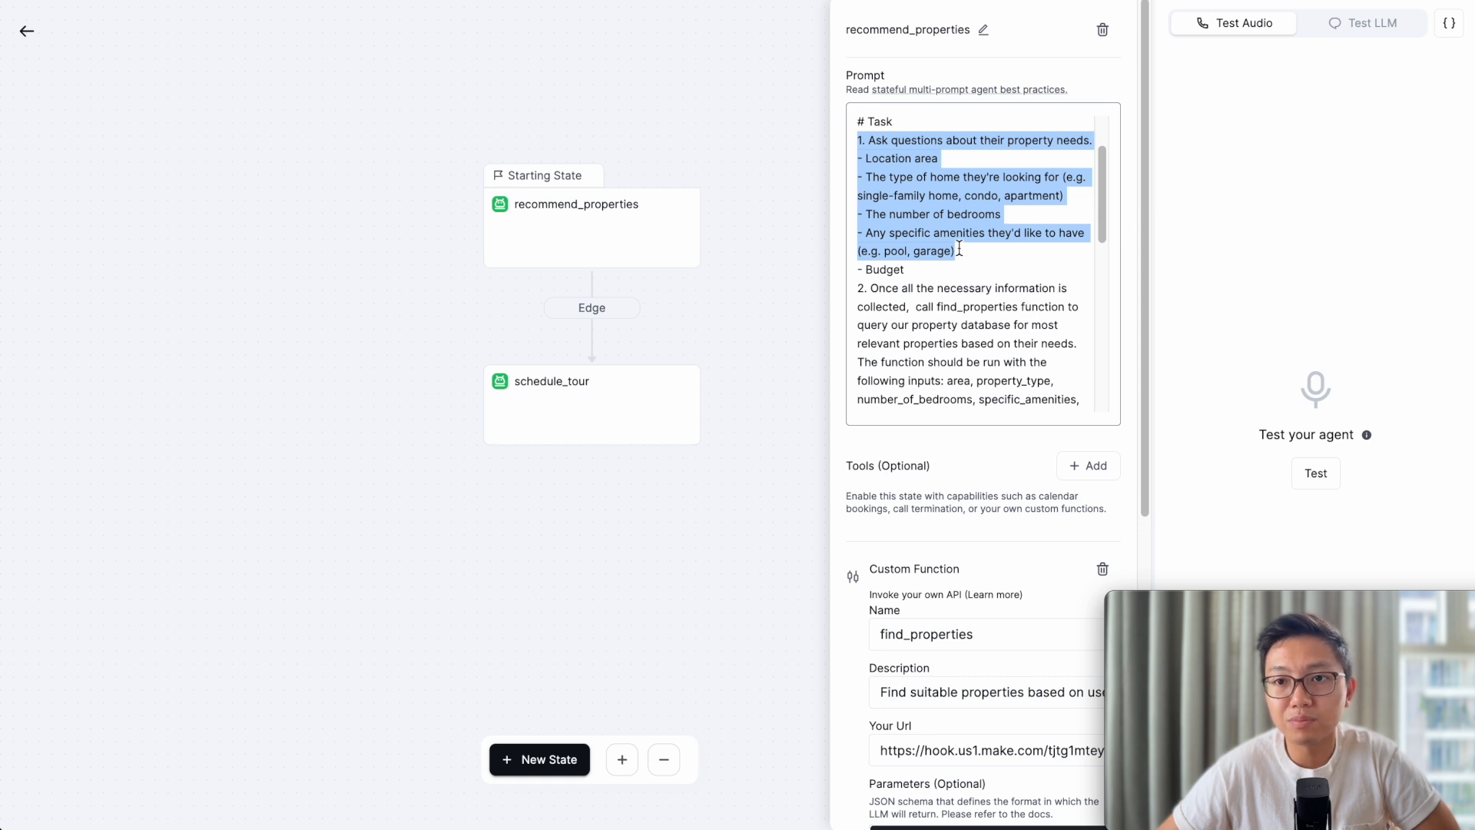
{"action": "scroll", "coordinate": [939, 235], "scroll_direction": "down", "scroll_amount": 2}
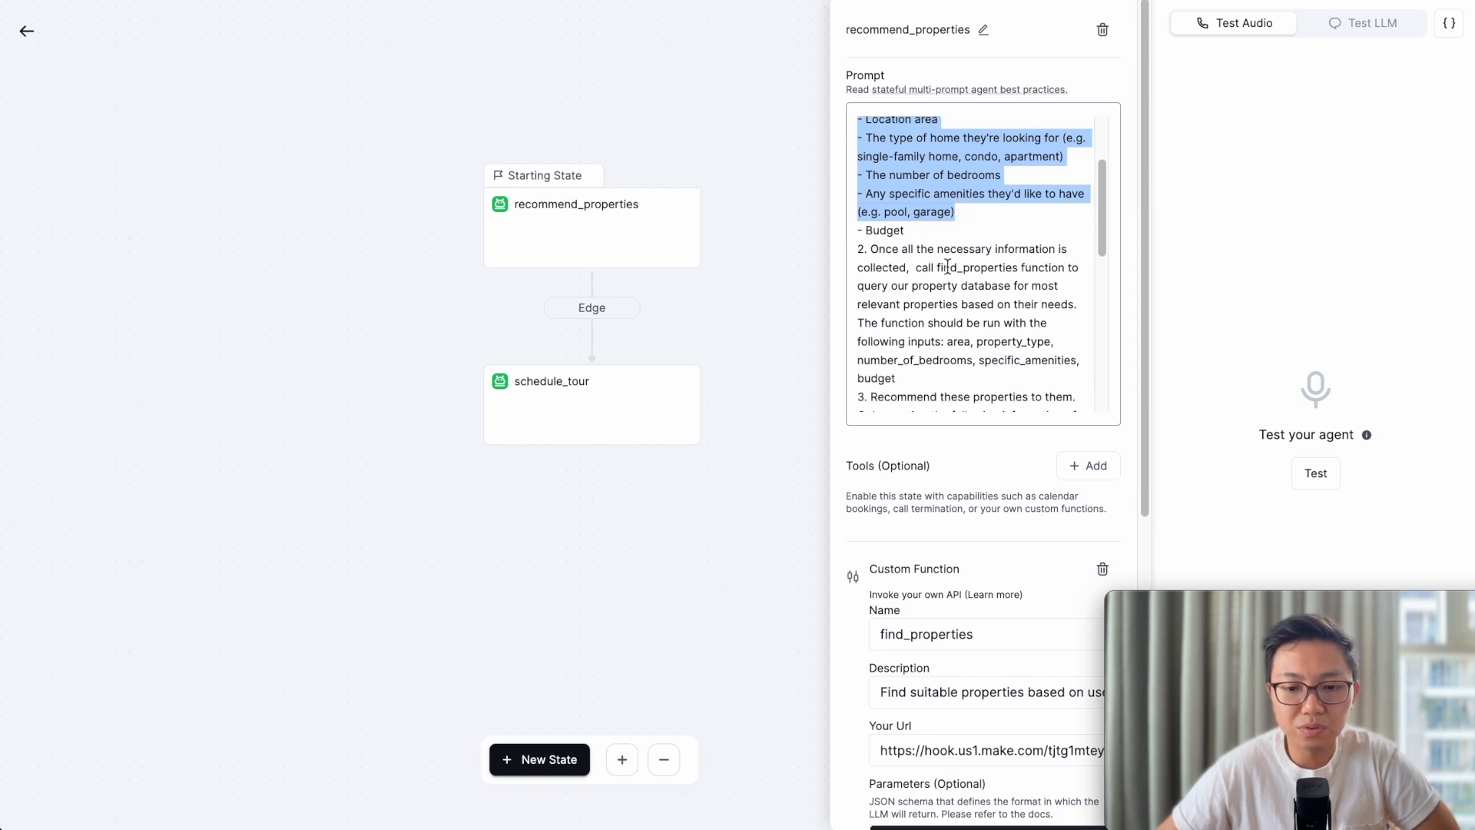
{"action": "double_click", "coordinate": [948, 266]}
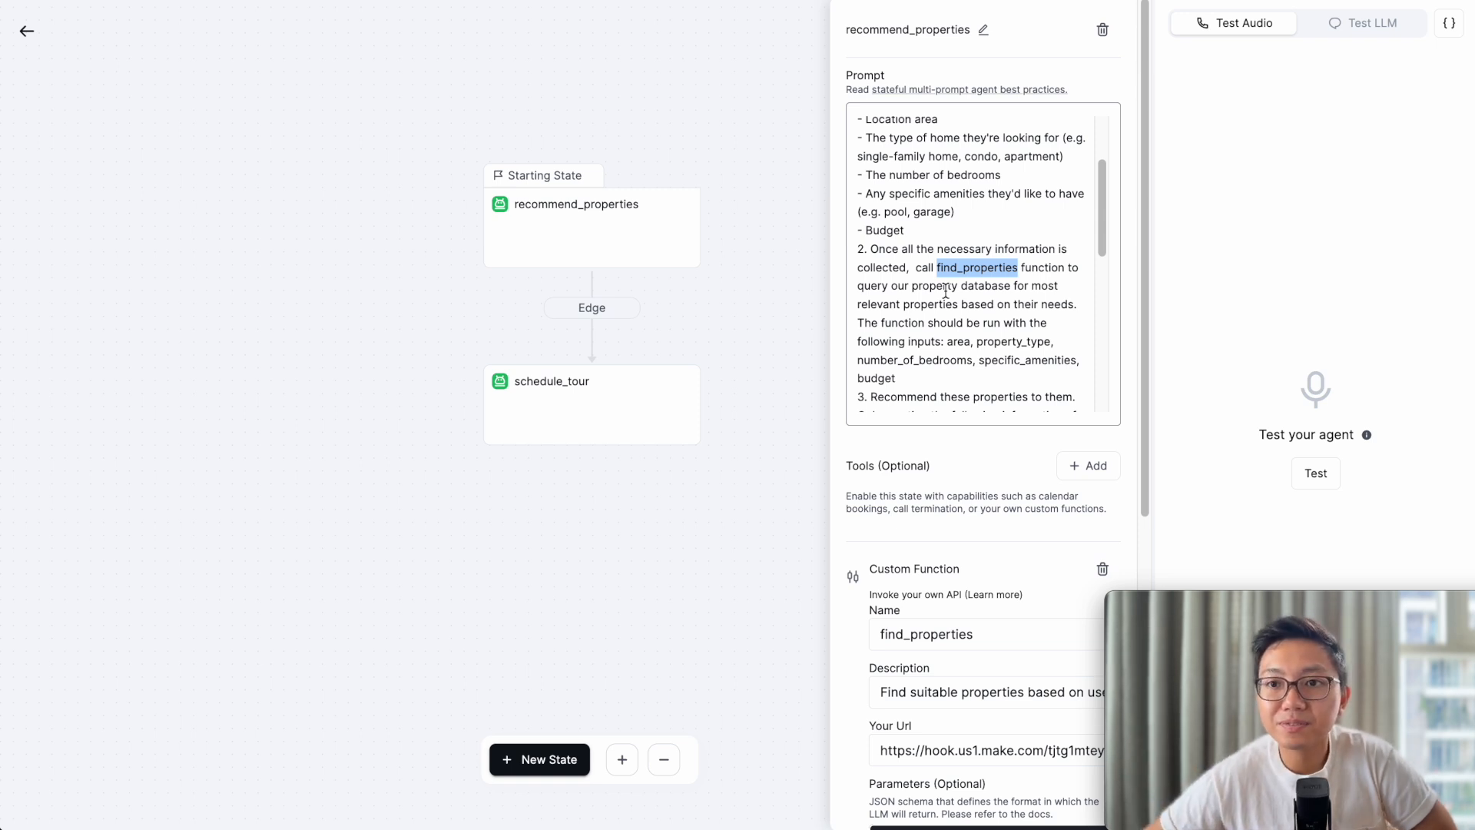
{"action": "scroll", "coordinate": [977, 455], "scroll_direction": "down", "scroll_amount": 4}
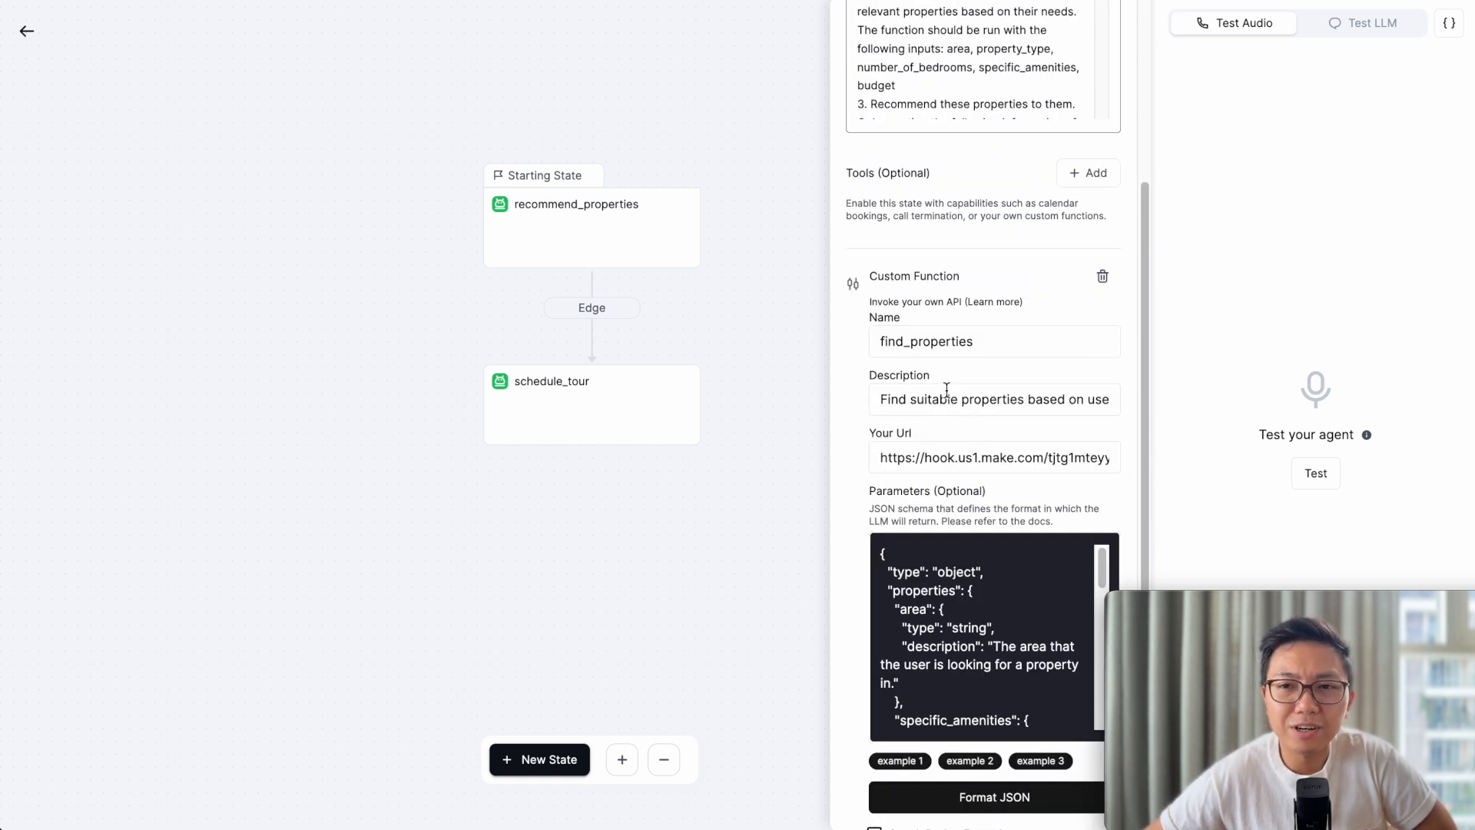
{"action": "scroll", "coordinate": [947, 390], "scroll_direction": "down", "scroll_amount": 1}
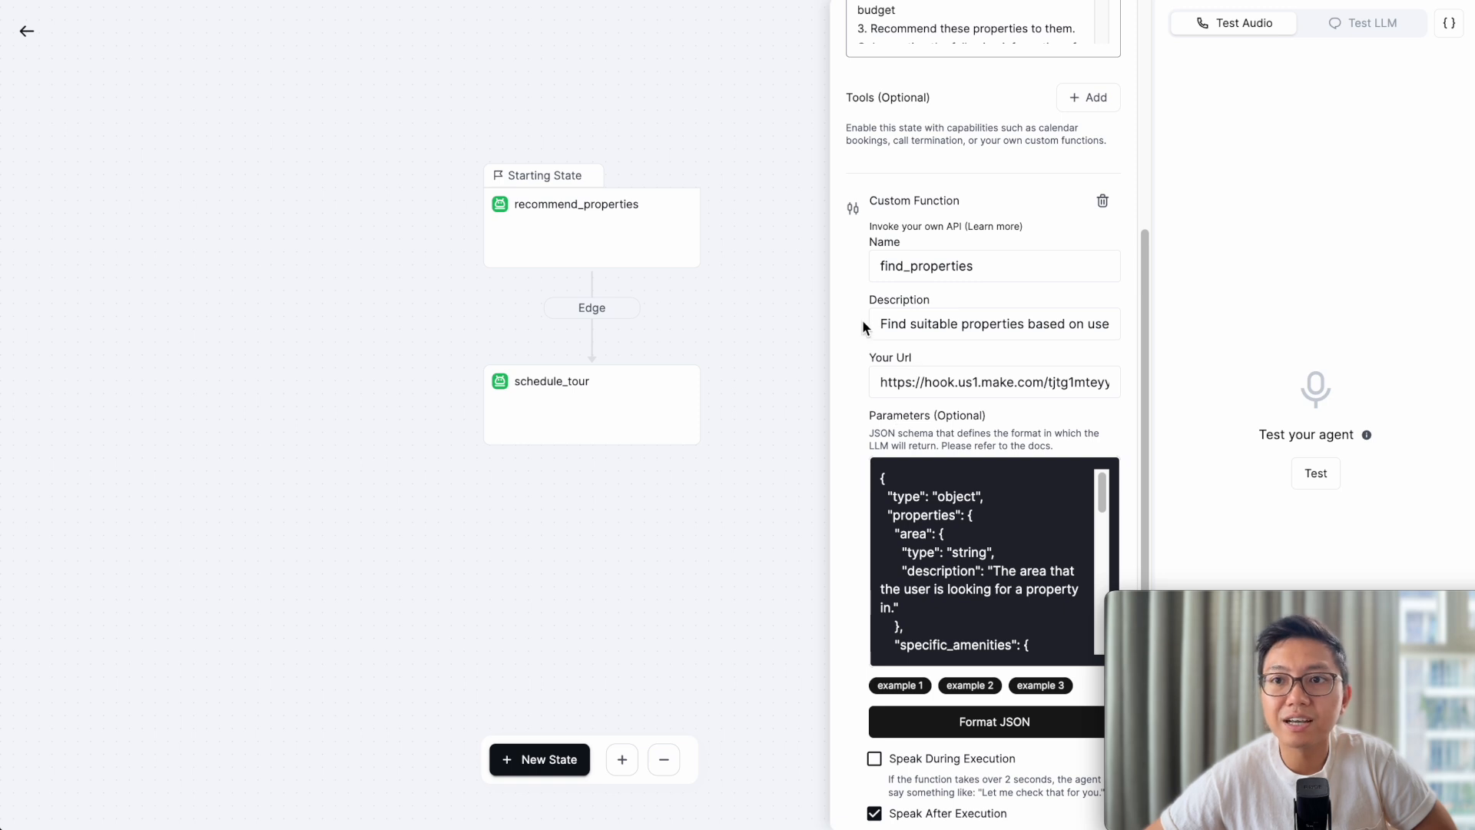
{"action": "scroll", "coordinate": [861, 319], "scroll_direction": "down", "scroll_amount": 1}
{"action": "scroll", "coordinate": [862, 319], "scroll_direction": "down", "scroll_amount": 1}
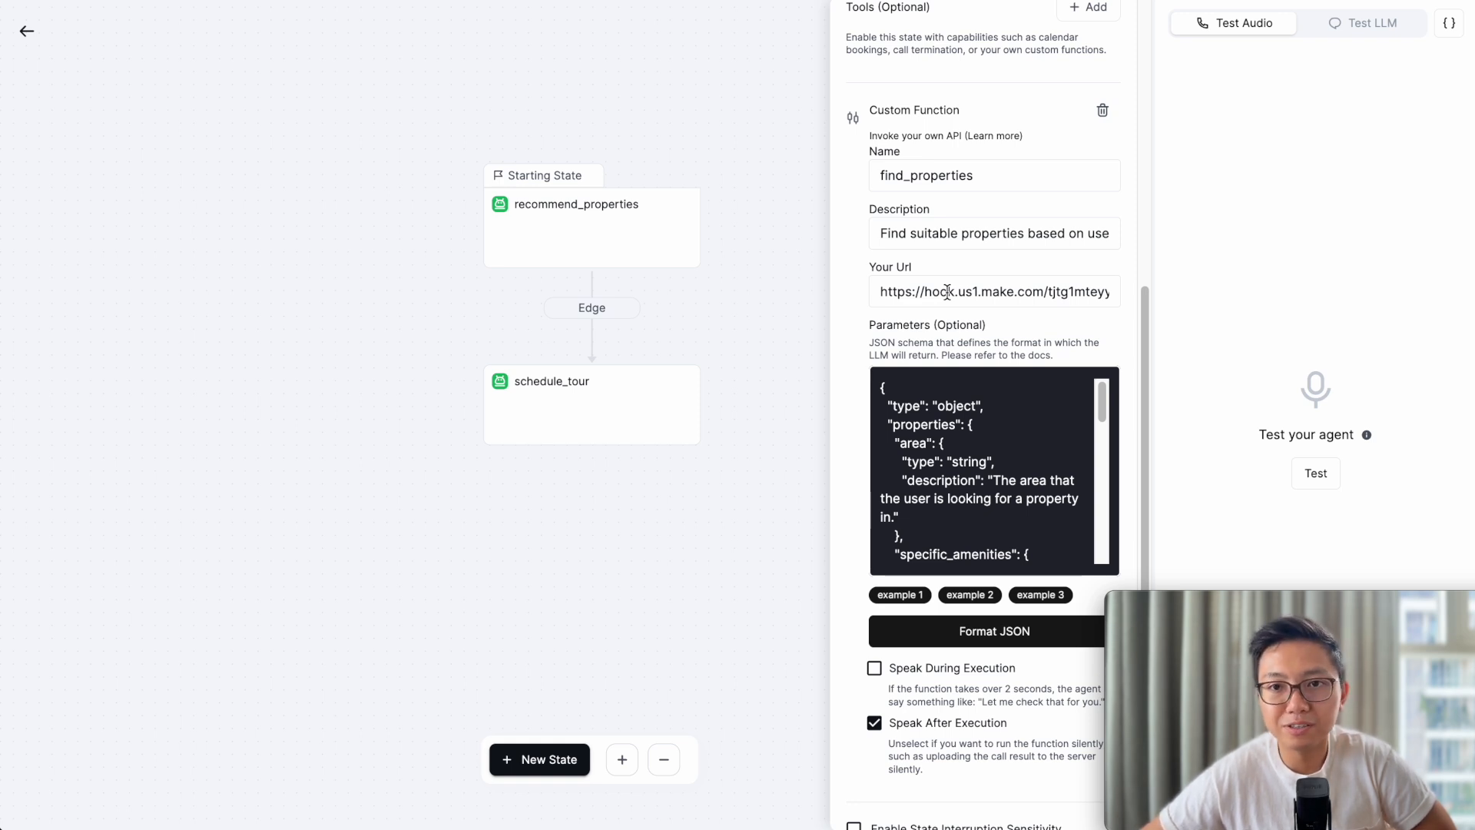
{"action": "scroll", "coordinate": [956, 302], "scroll_direction": "down", "scroll_amount": 1}
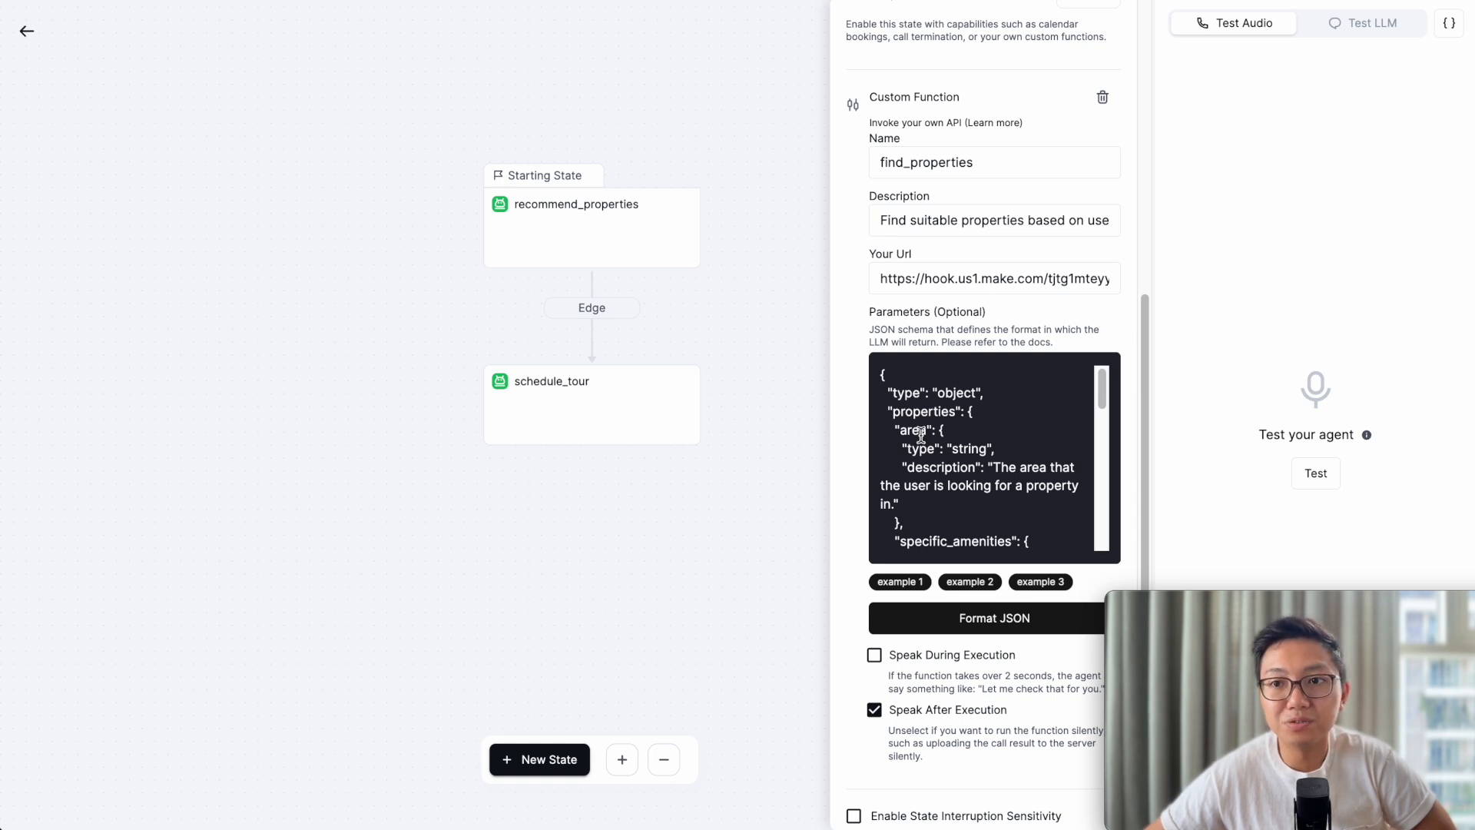
{"action": "scroll", "coordinate": [953, 449], "scroll_direction": "down", "scroll_amount": 1}
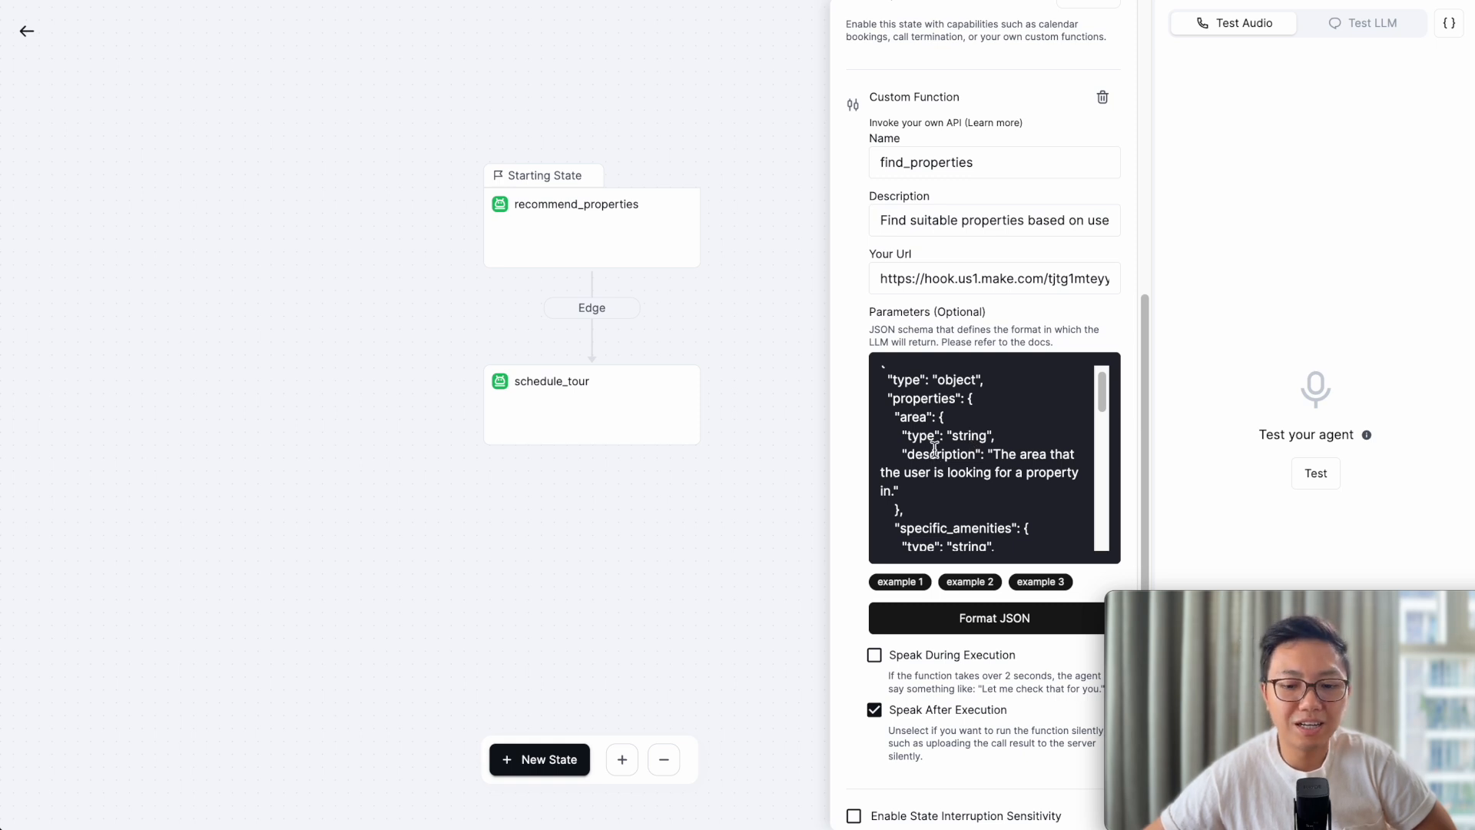
- Highlight the area, specific_amenities and property_type parameters in the schema, then clear the selection
{"action": "scroll", "coordinate": [935, 444], "scroll_direction": "down", "scroll_amount": 1}
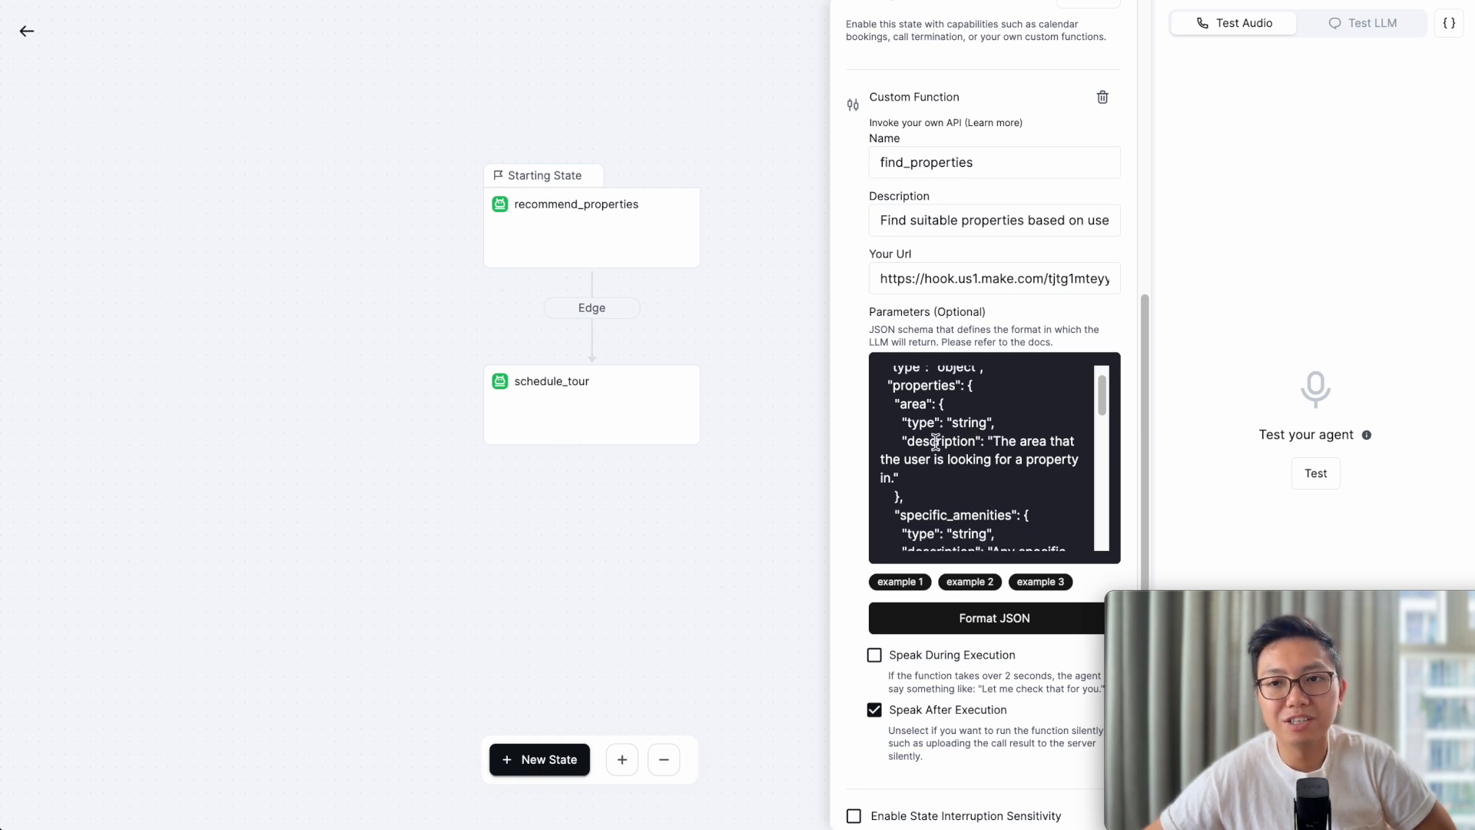
{"action": "scroll", "coordinate": [934, 442], "scroll_direction": "down", "scroll_amount": 2}
{"action": "scroll", "coordinate": [935, 442], "scroll_direction": "up", "scroll_amount": 2}
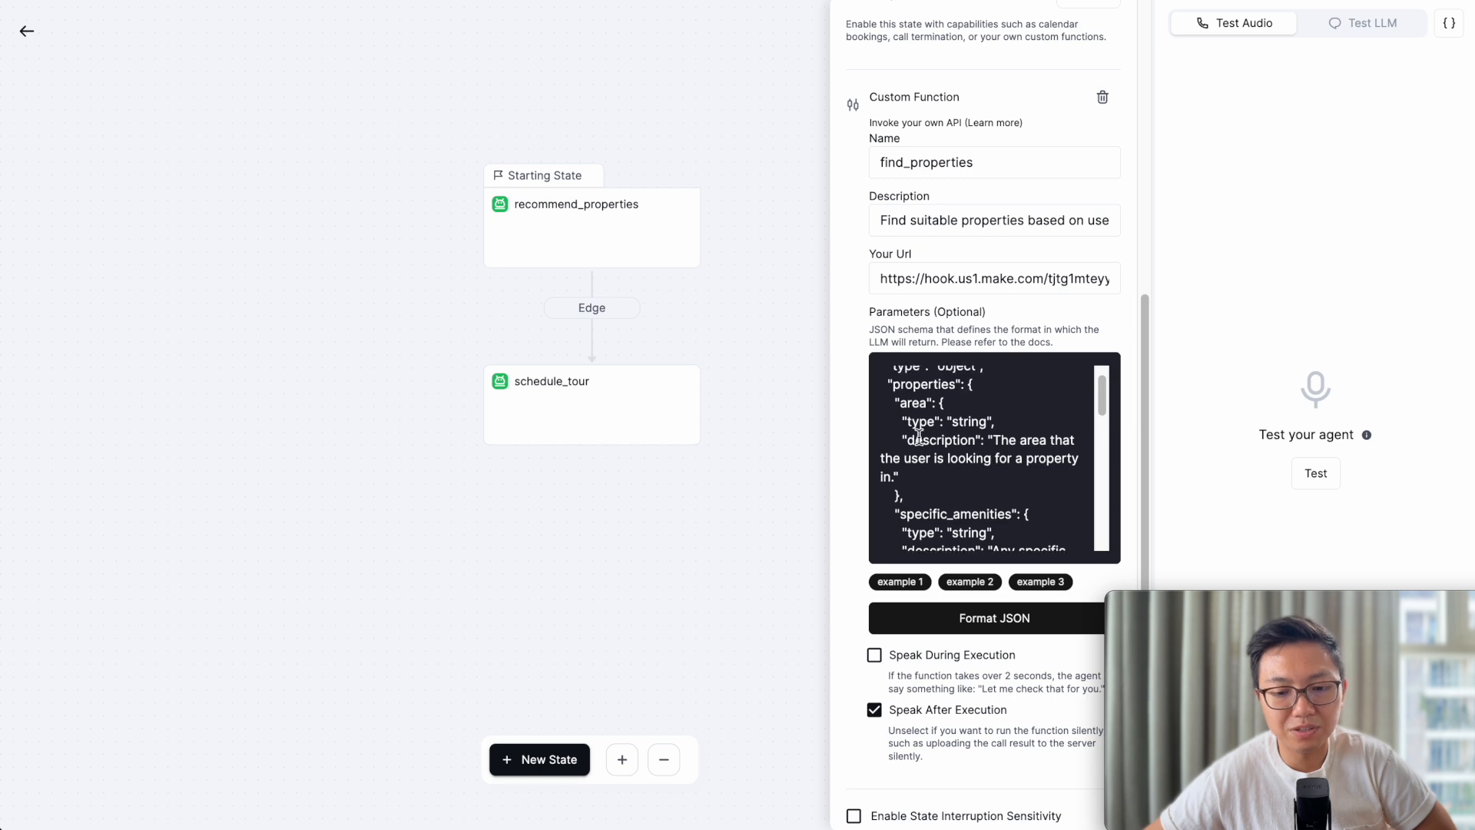
{"action": "scroll", "coordinate": [918, 436], "scroll_direction": "up", "scroll_amount": 1}
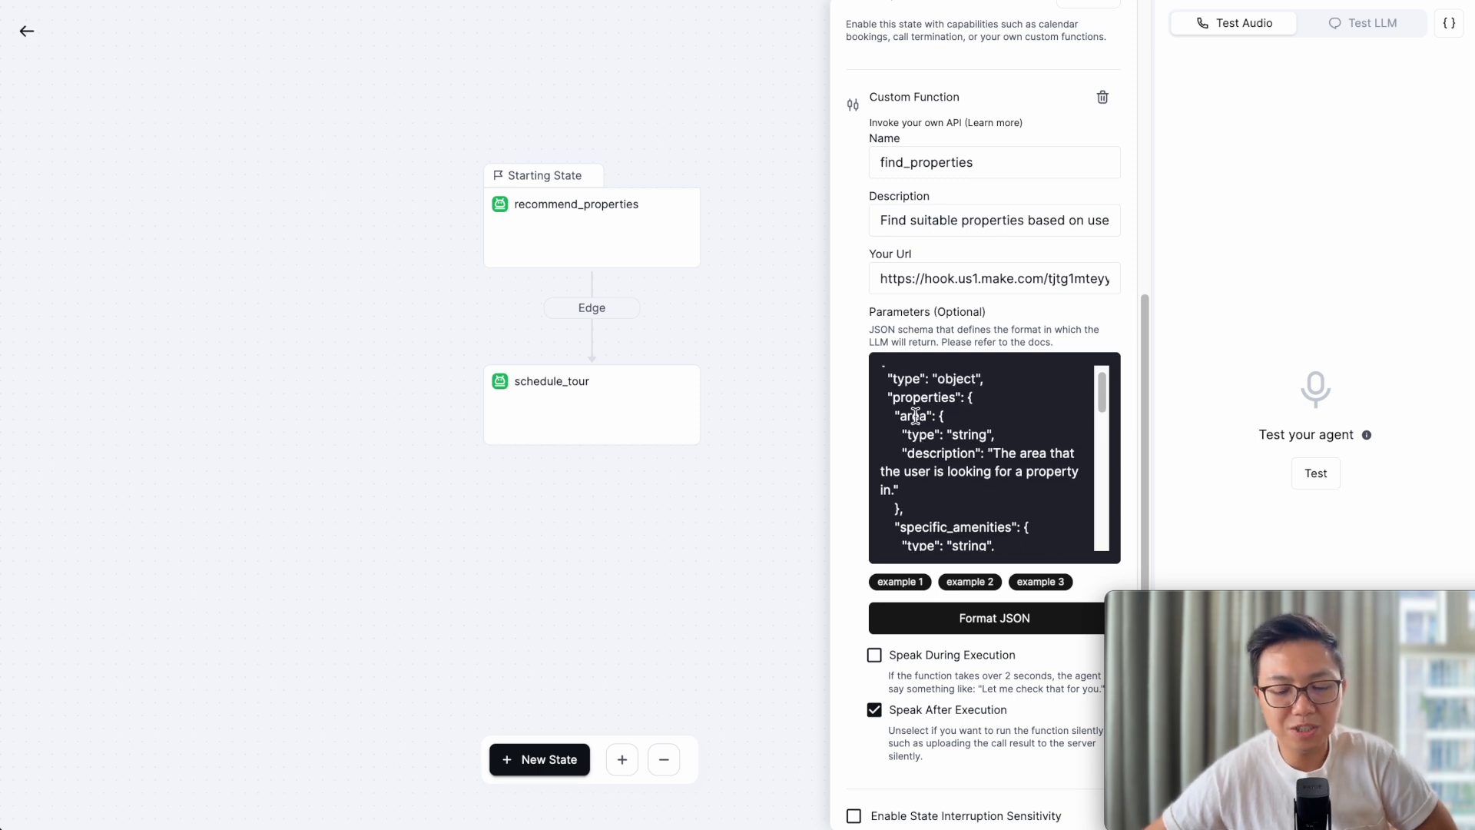
{"action": "double_click", "coordinate": [911, 415]}
{"action": "double_click", "coordinate": [971, 435]}
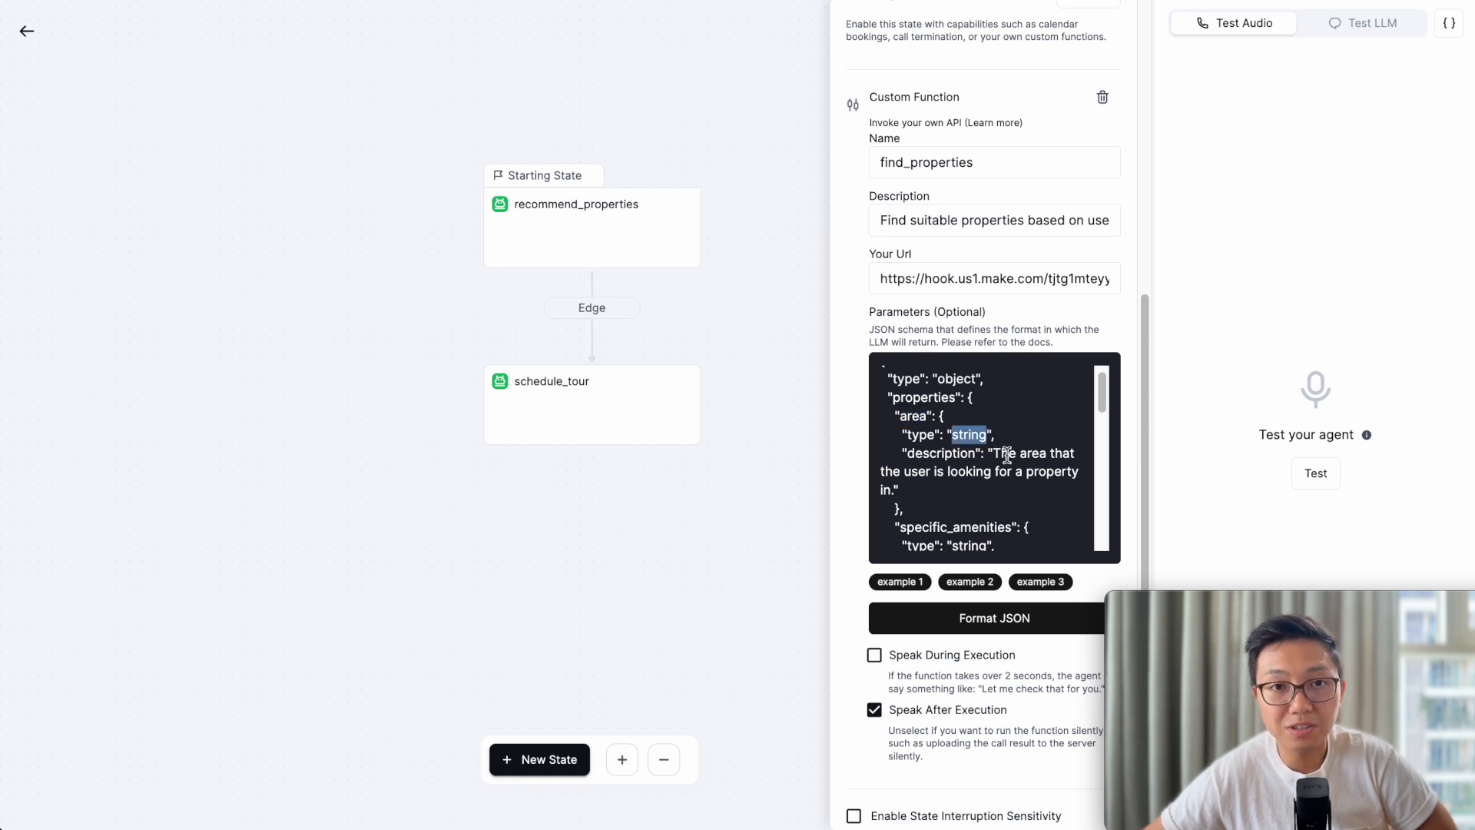
{"action": "scroll", "coordinate": [1006, 455], "scroll_direction": "down", "scroll_amount": 1}
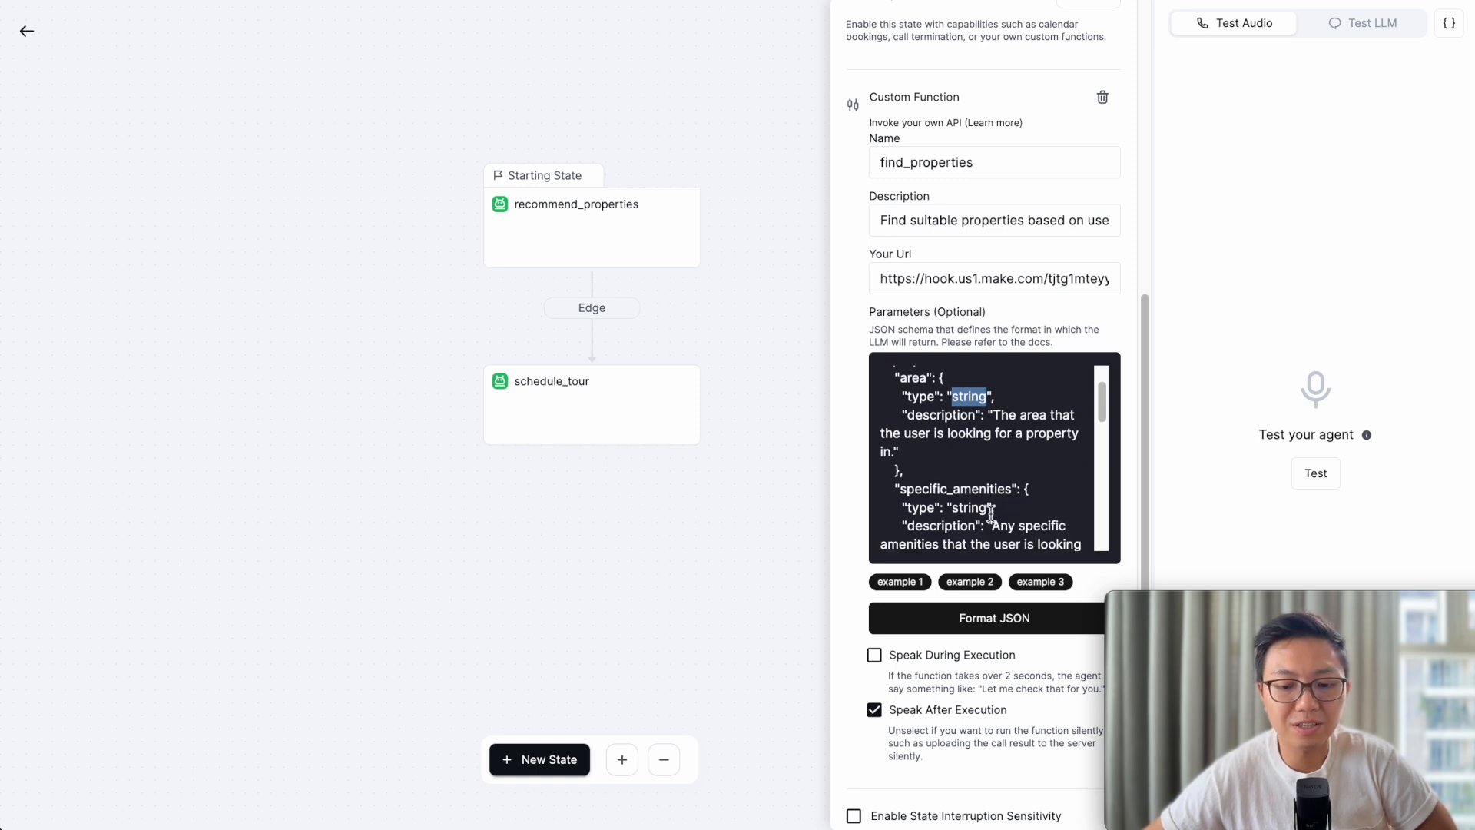
{"action": "double_click", "coordinate": [960, 489]}
{"action": "scroll", "coordinate": [953, 484], "scroll_direction": "down", "scroll_amount": 3}
{"action": "double_click", "coordinate": [953, 455]}
{"action": "scroll", "coordinate": [953, 505], "scroll_direction": "down", "scroll_amount": 1}
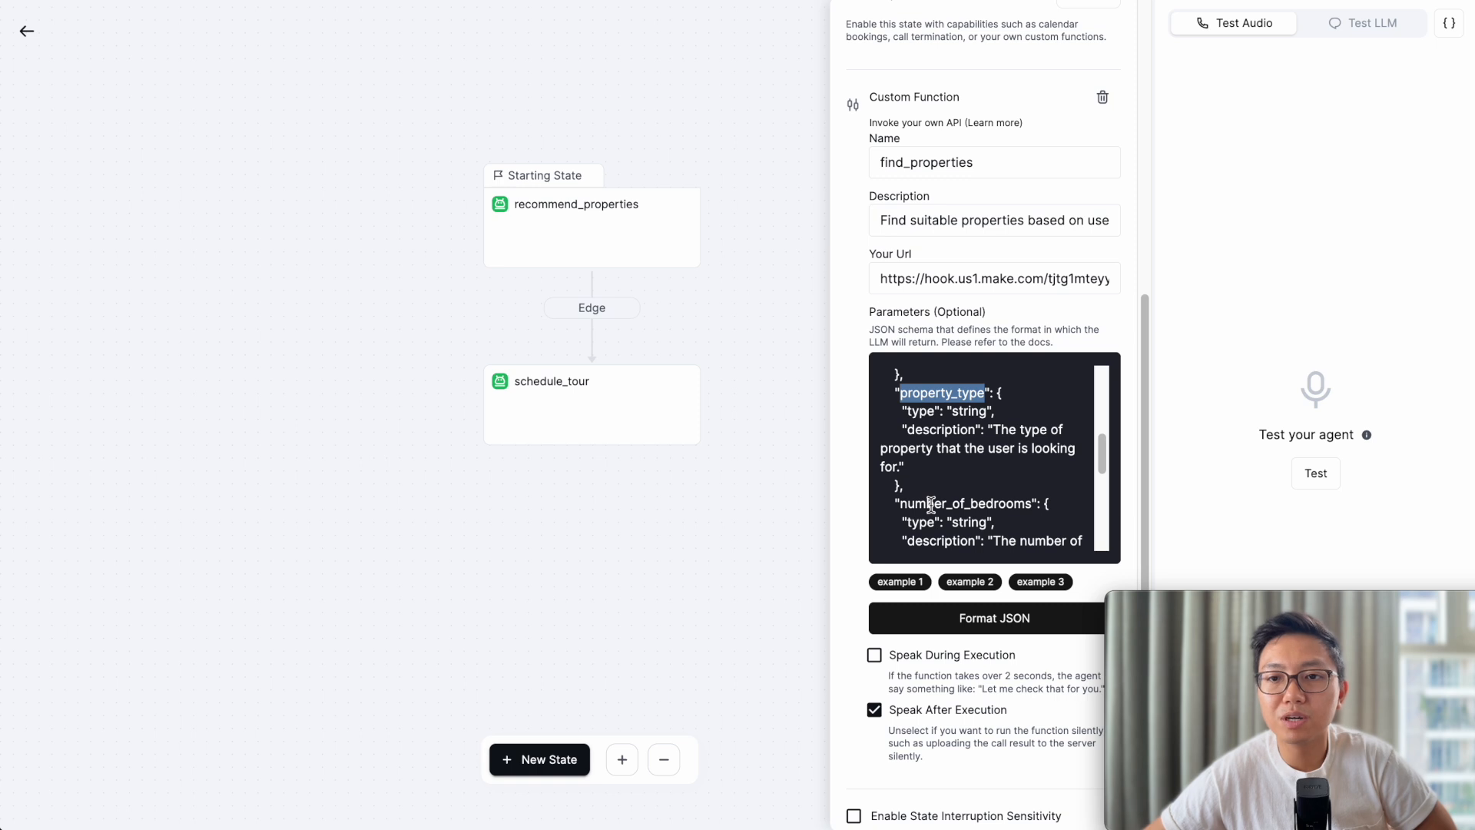
{"action": "scroll", "coordinate": [930, 503], "scroll_direction": "up", "scroll_amount": 1}
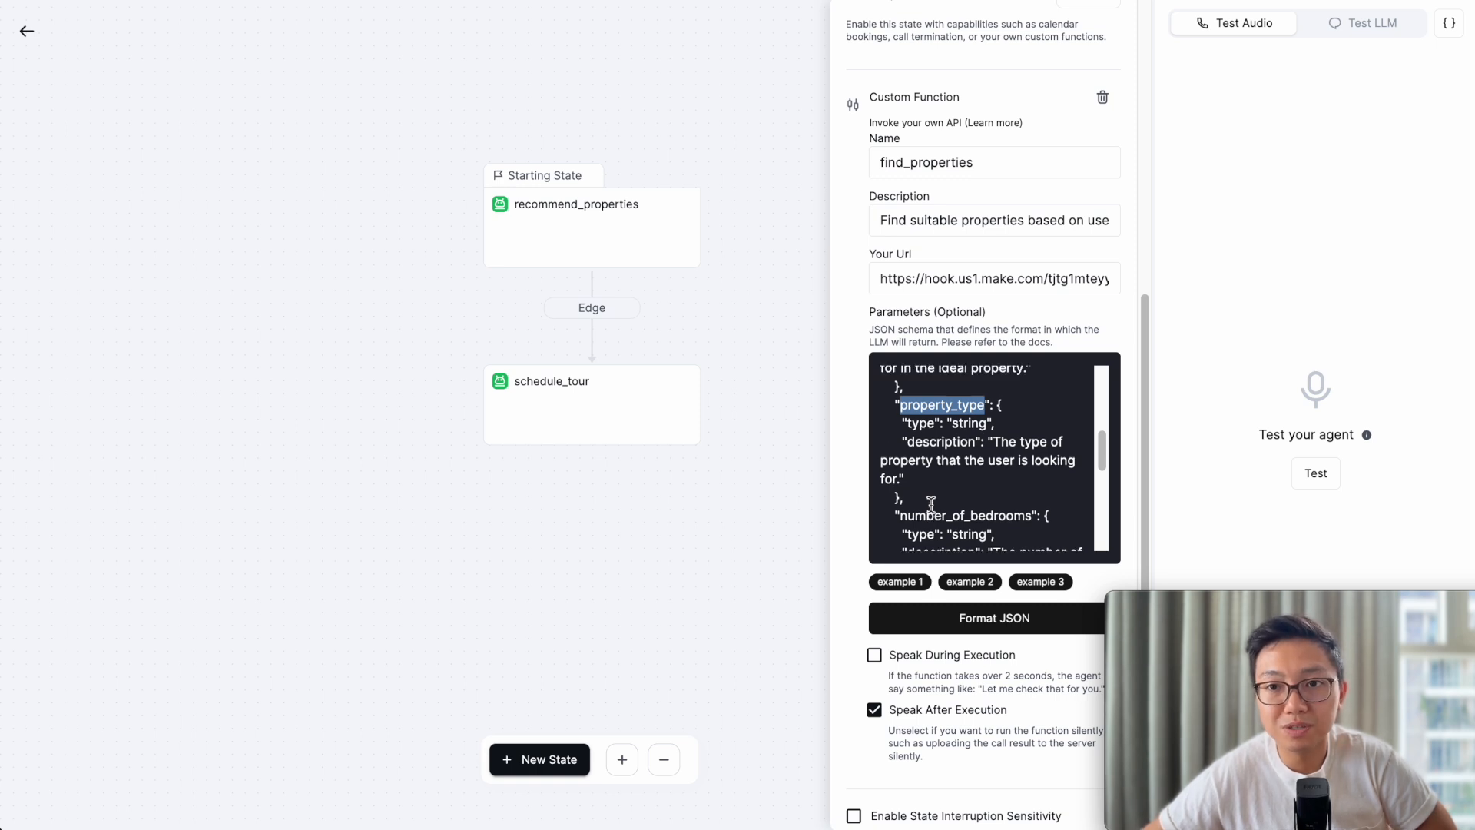
{"action": "left_click", "coordinate": [953, 492]}
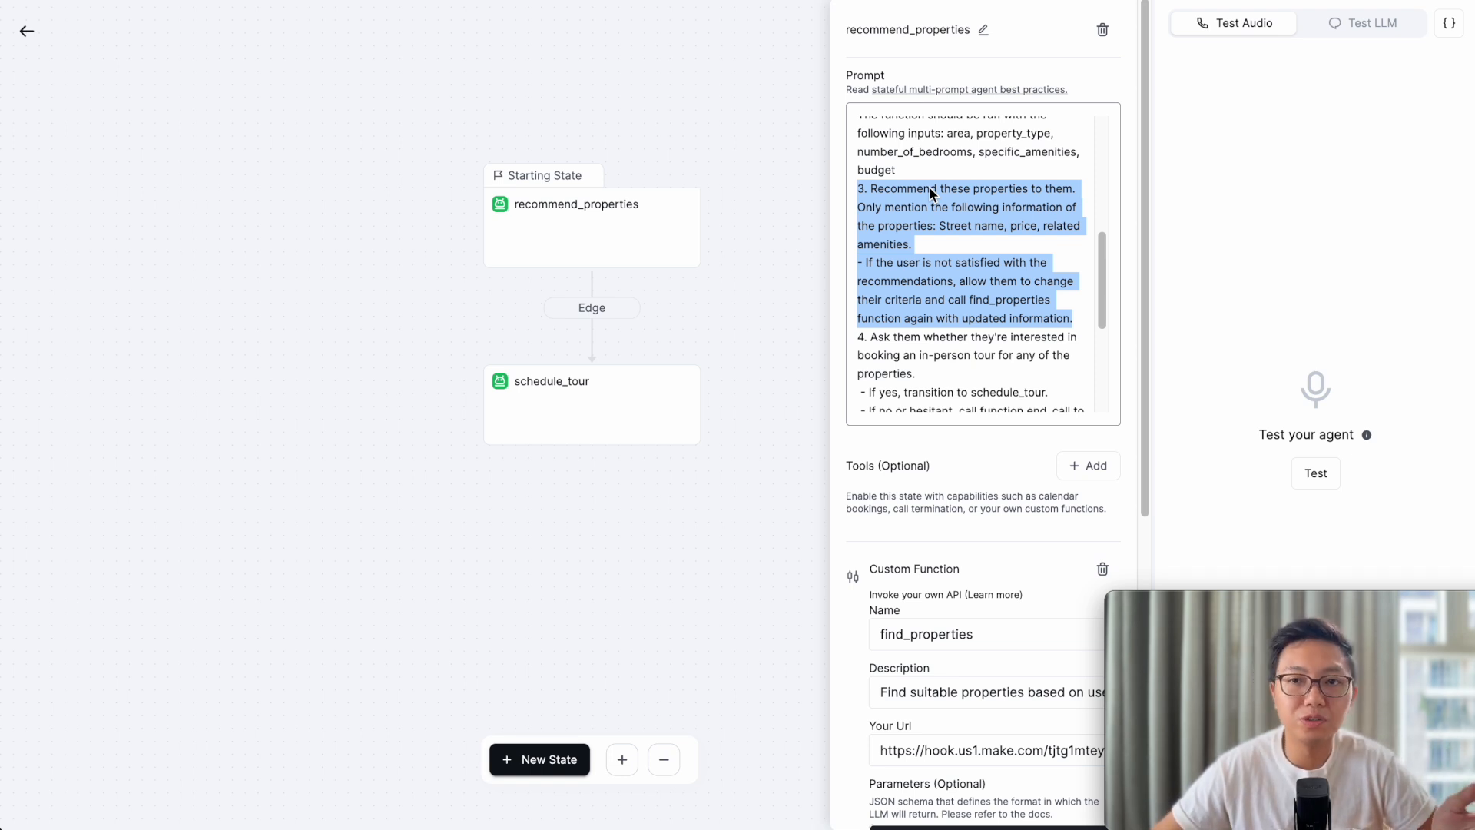
- Highlight prompt step 4 on offering a tour, then open the edge to schedule_tour
{"action": "scroll", "coordinate": [902, 319], "scroll_direction": "down", "scroll_amount": 1}
{"action": "left_click", "coordinate": [900, 316]}
{"action": "scroll", "coordinate": [897, 307], "scroll_direction": "down", "scroll_amount": 1}
{"action": "left_click_drag", "start_coordinate": [857, 272], "coordinate": [1056, 329]}
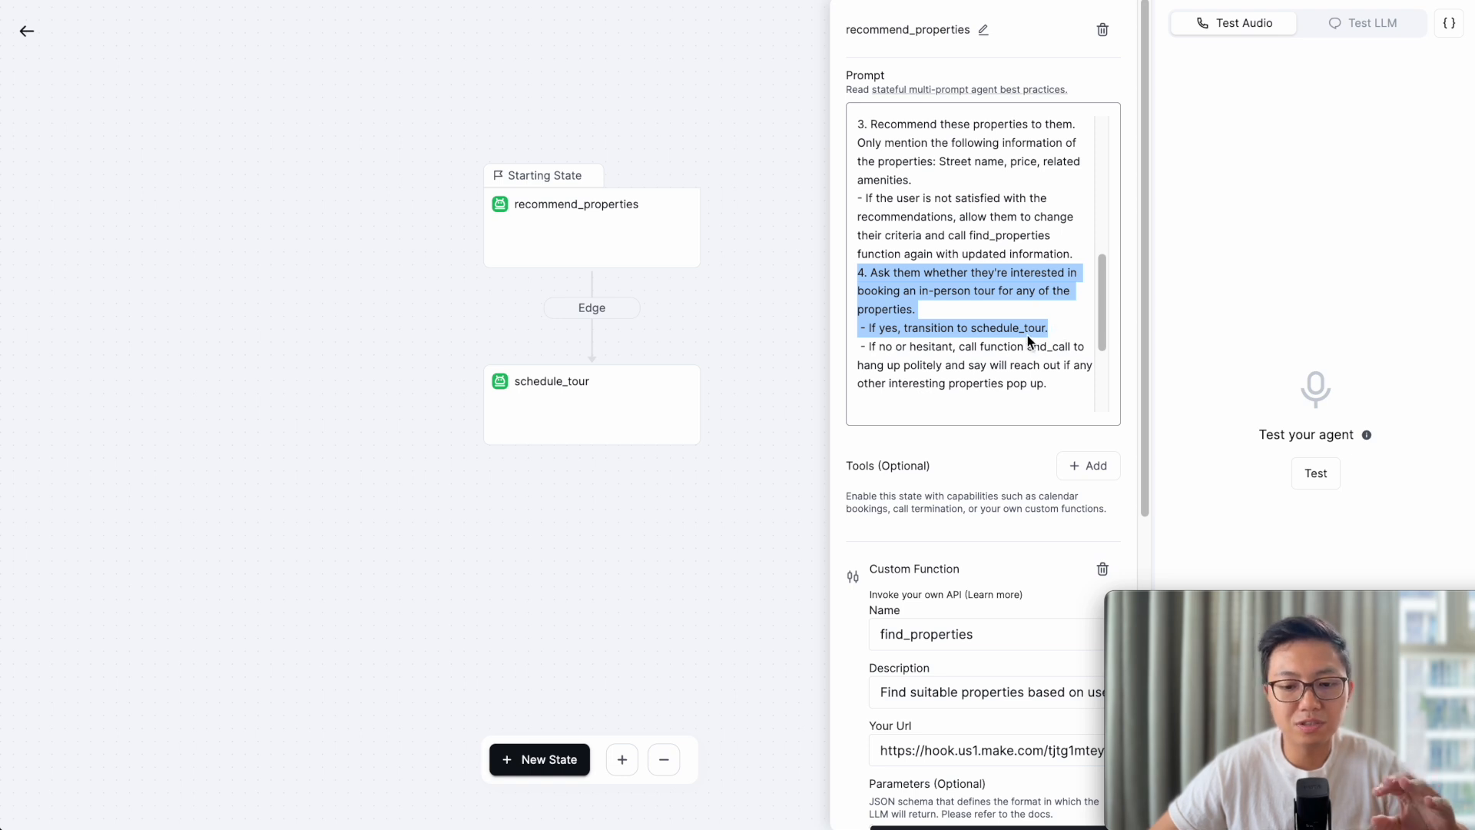
{"action": "scroll", "coordinate": [1029, 334], "scroll_direction": "down", "scroll_amount": 1}
{"action": "left_click", "coordinate": [593, 309]}
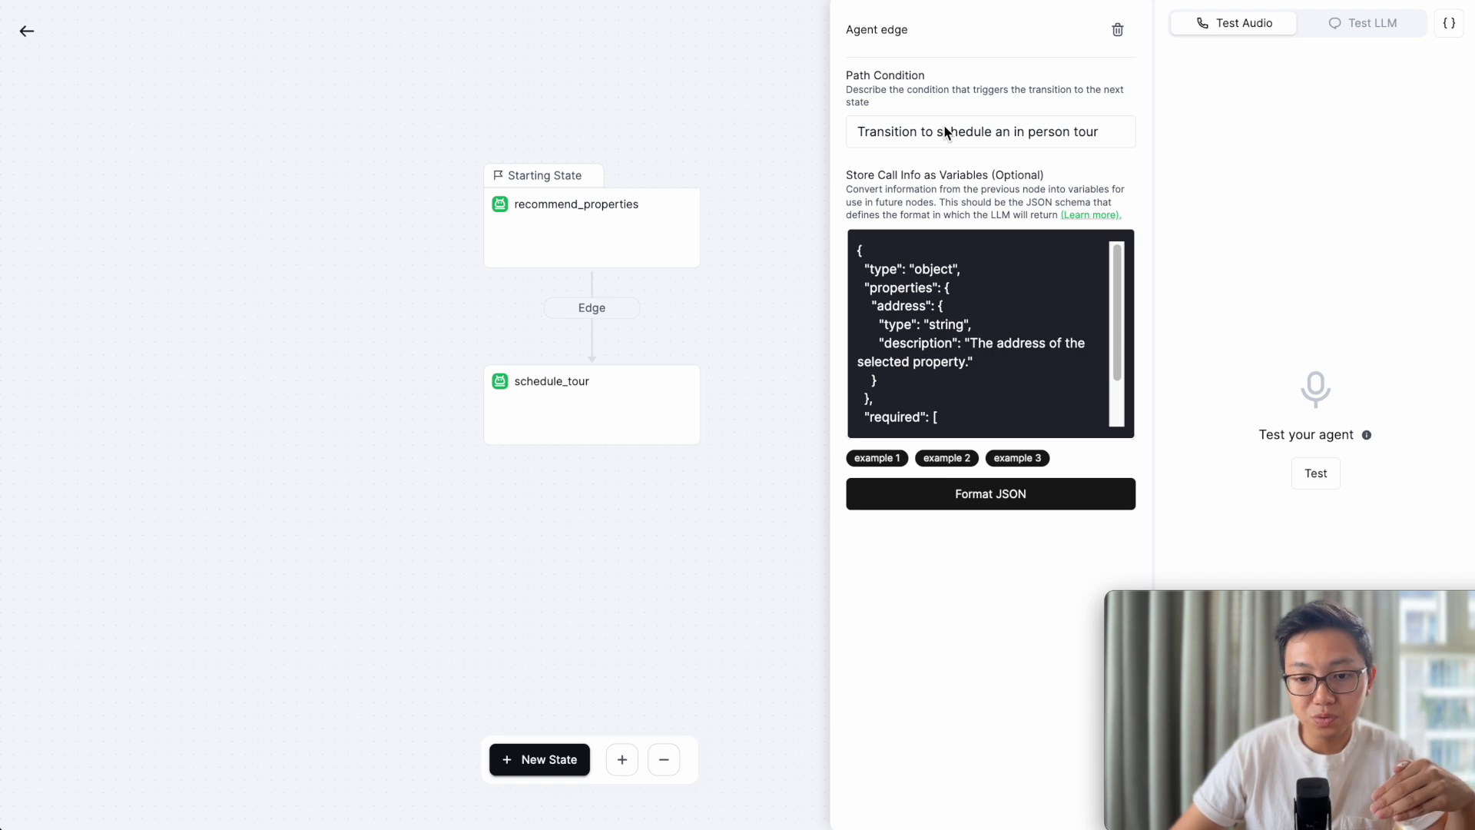
- Review the edge's Store Call Info address schema, then reopen the recommend_properties state
{"action": "scroll", "coordinate": [990, 281], "scroll_direction": "down", "scroll_amount": 1}
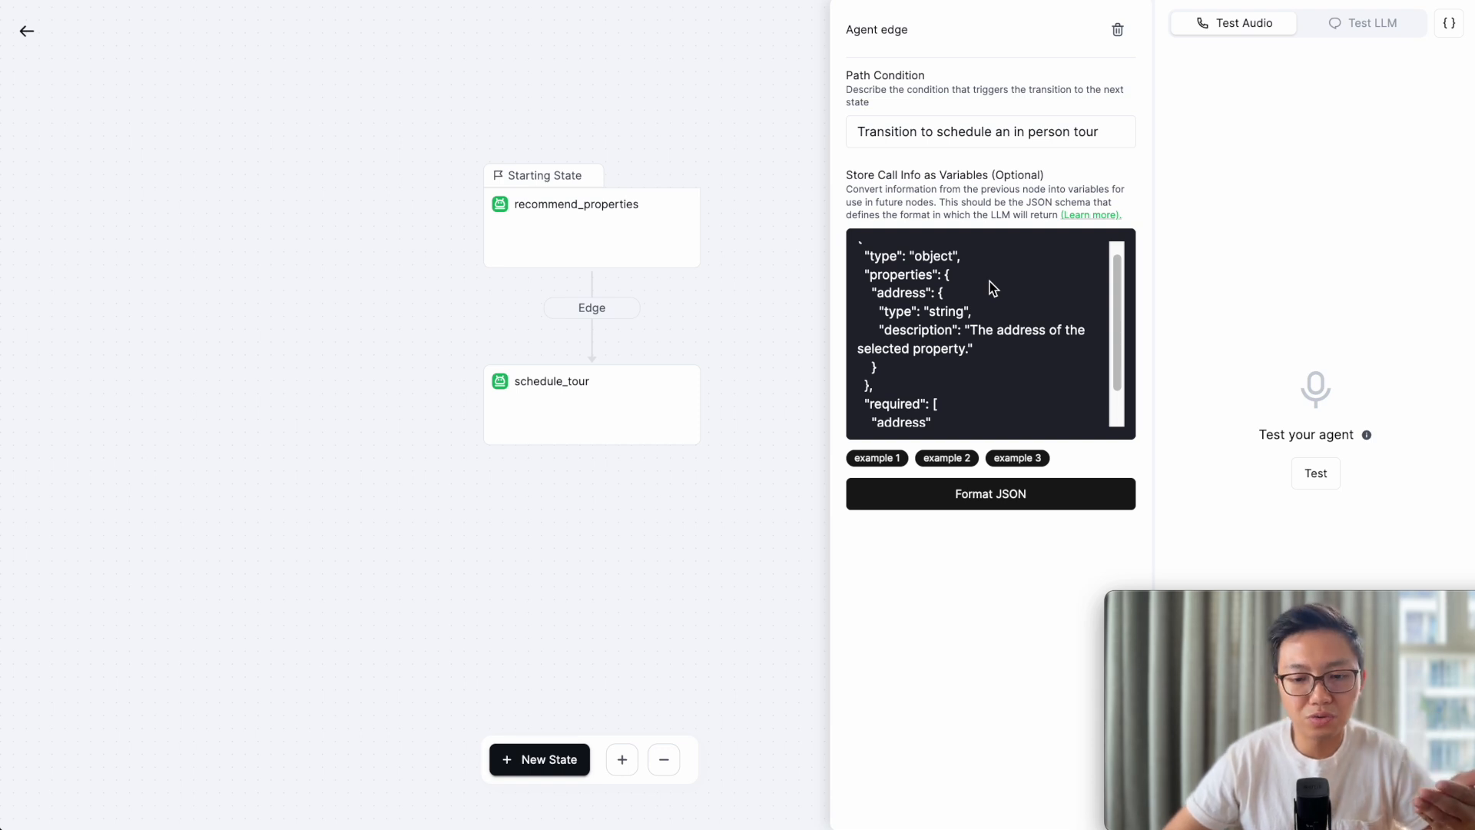
{"action": "scroll", "coordinate": [998, 307], "scroll_direction": "up", "scroll_amount": 1}
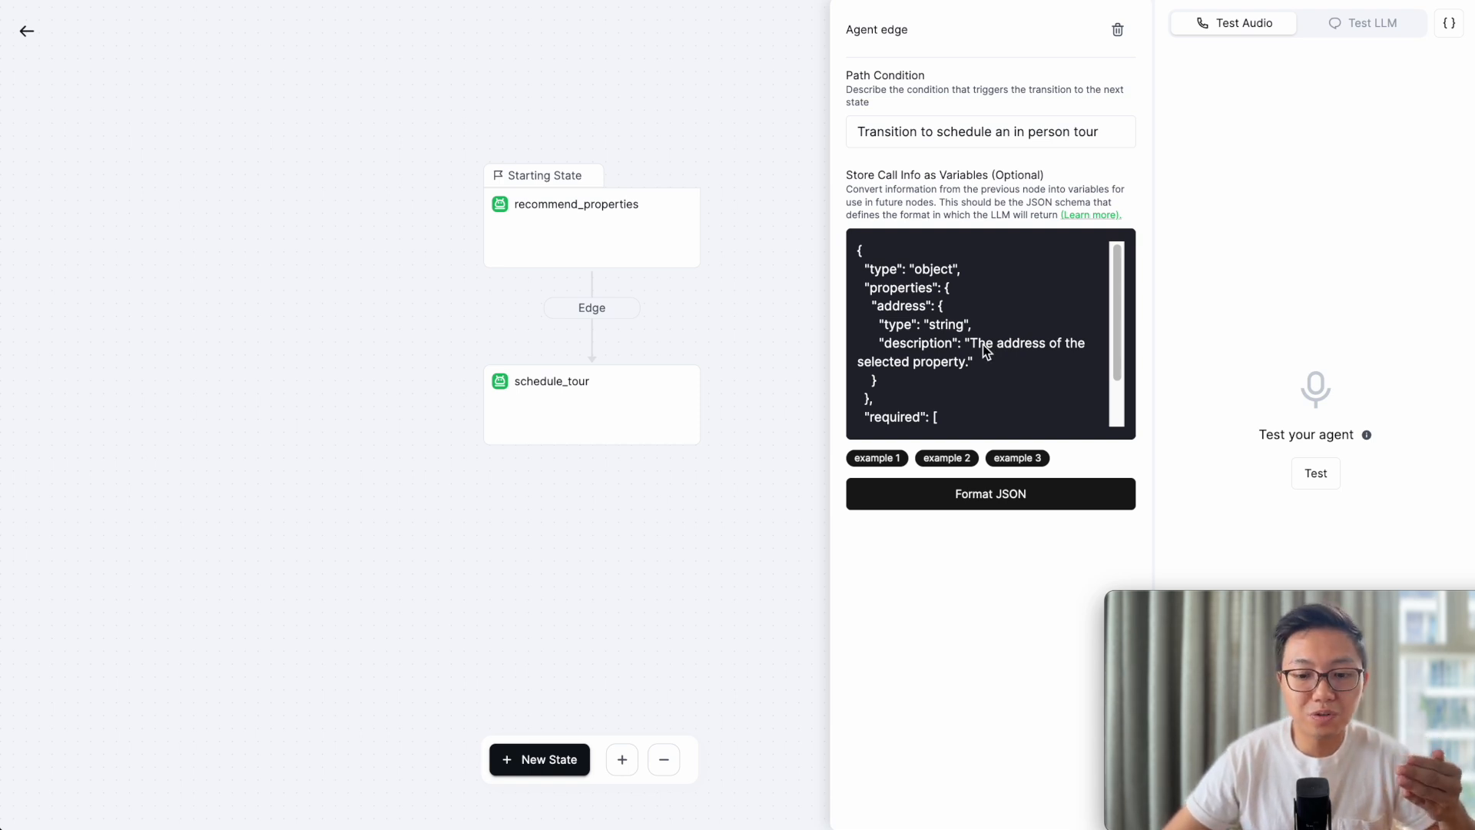
{"action": "scroll", "coordinate": [984, 346], "scroll_direction": "down", "scroll_amount": 1}
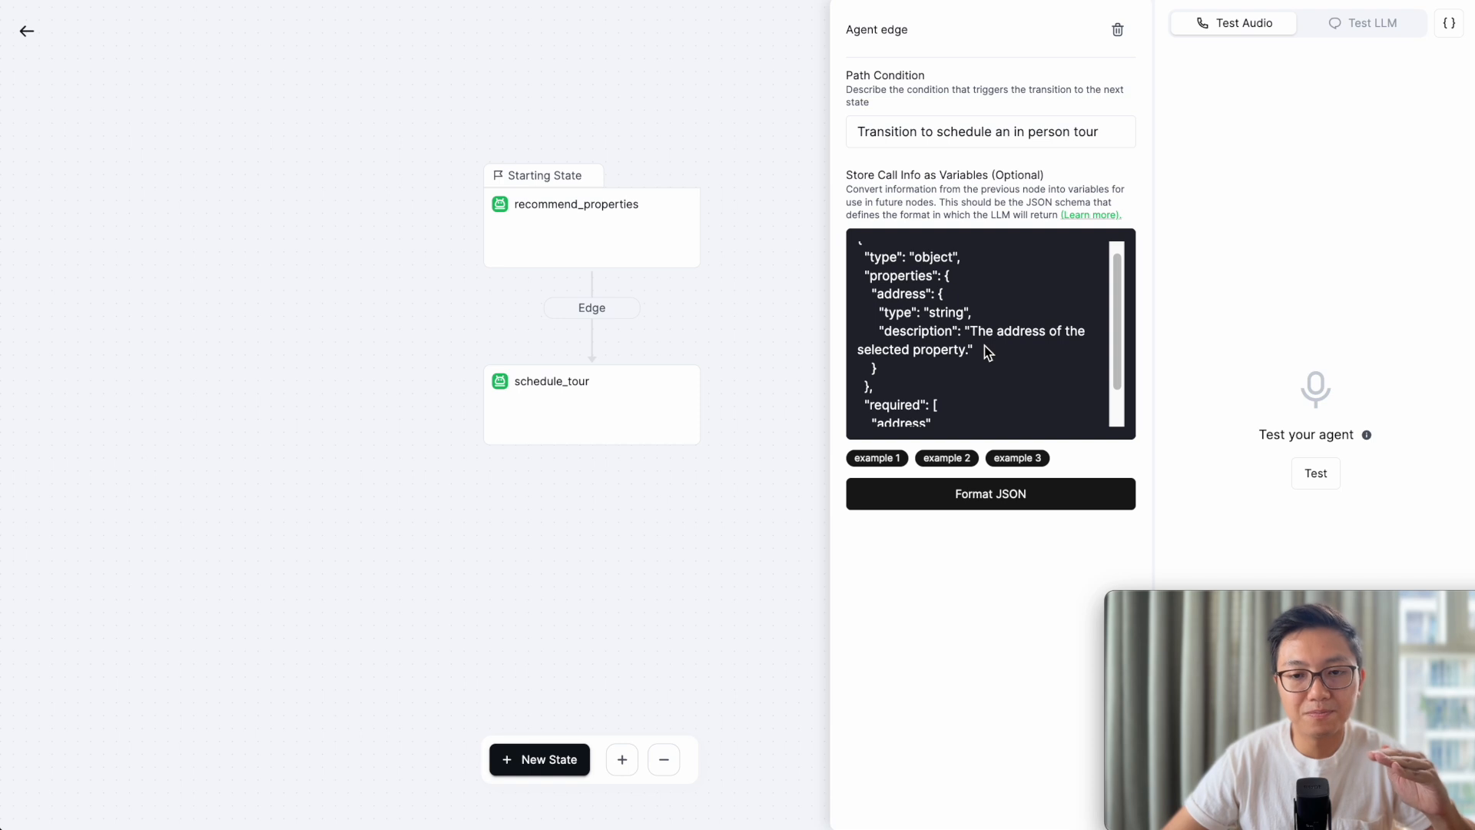
{"action": "scroll", "coordinate": [984, 346], "scroll_direction": "up", "scroll_amount": 1}
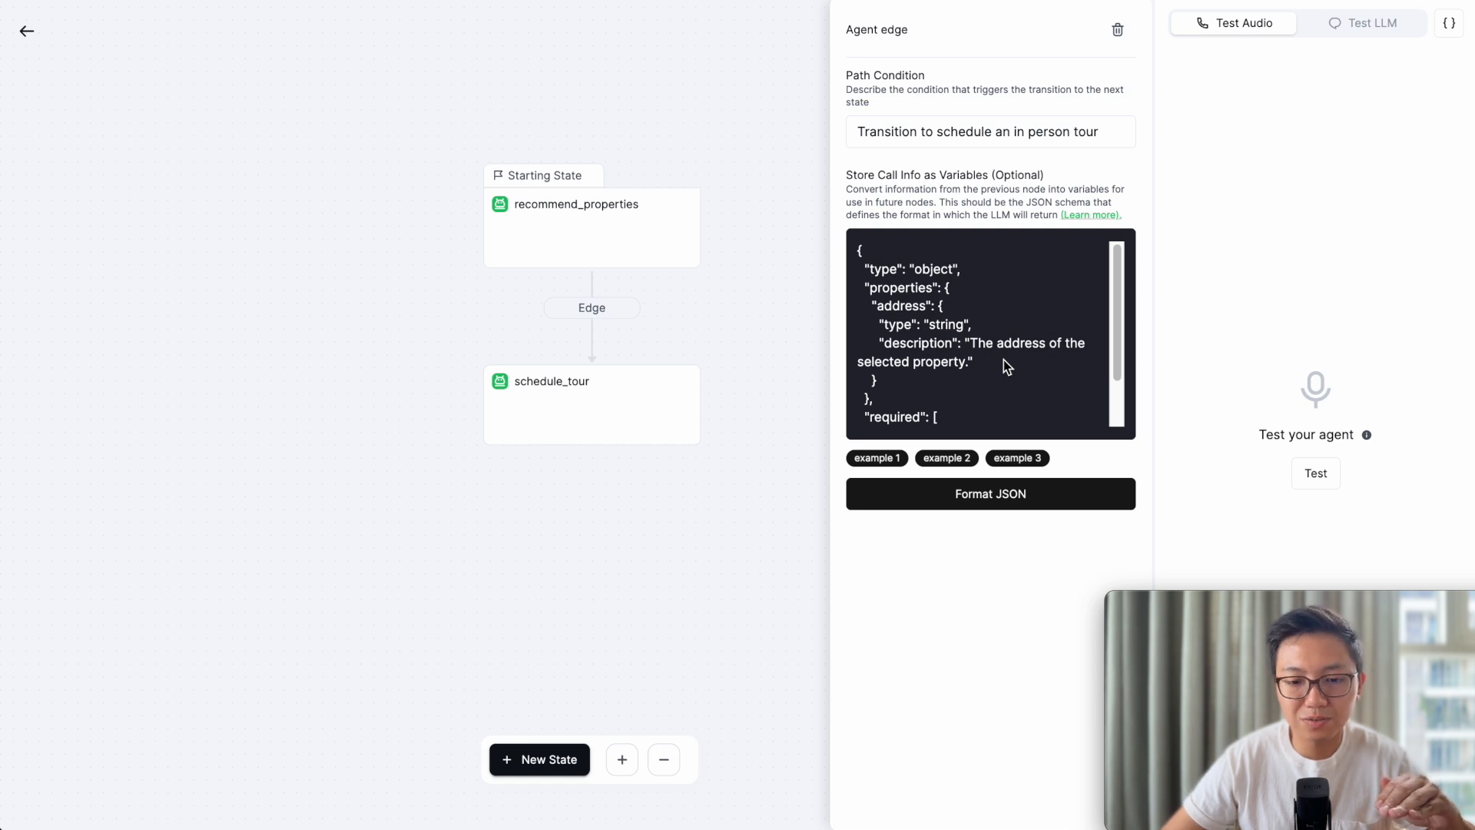
{"action": "left_click", "coordinate": [598, 235]}
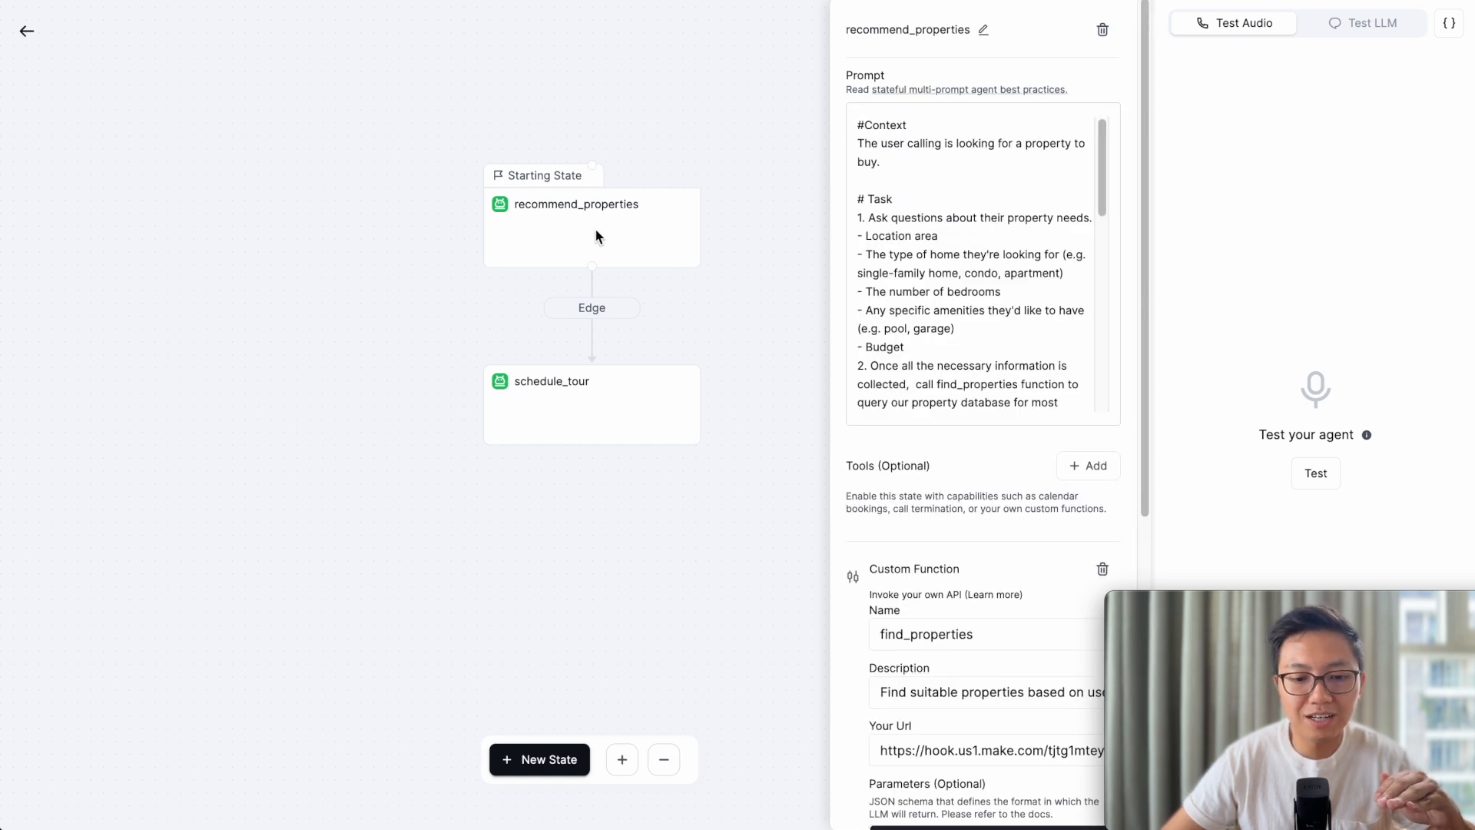
- Reopen the edge editor showing the in-person tour condition and the property-address JSON schema
{"action": "left_click", "coordinate": [627, 411]}
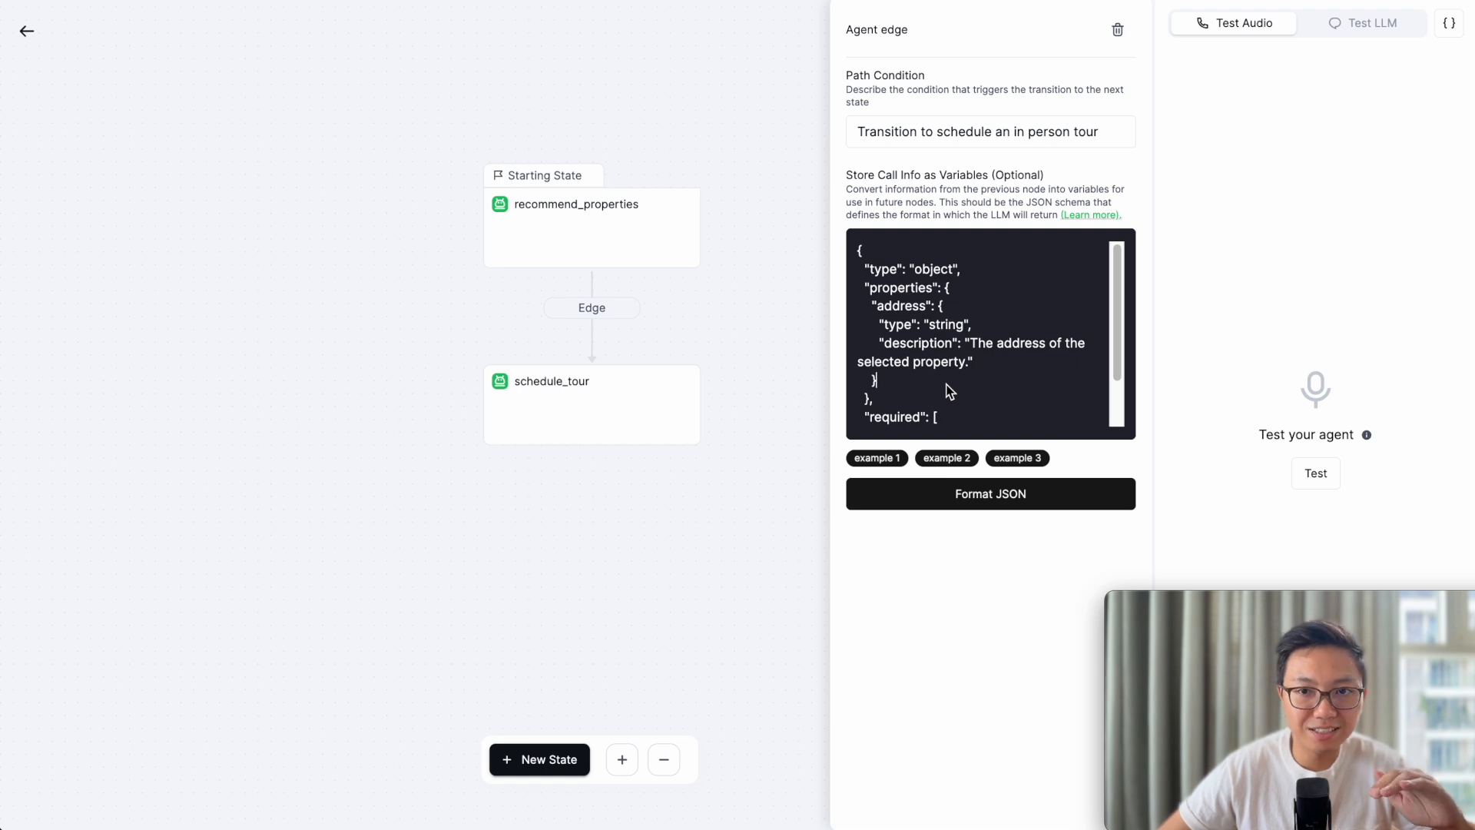
{"action": "left_click", "coordinate": [588, 404]}
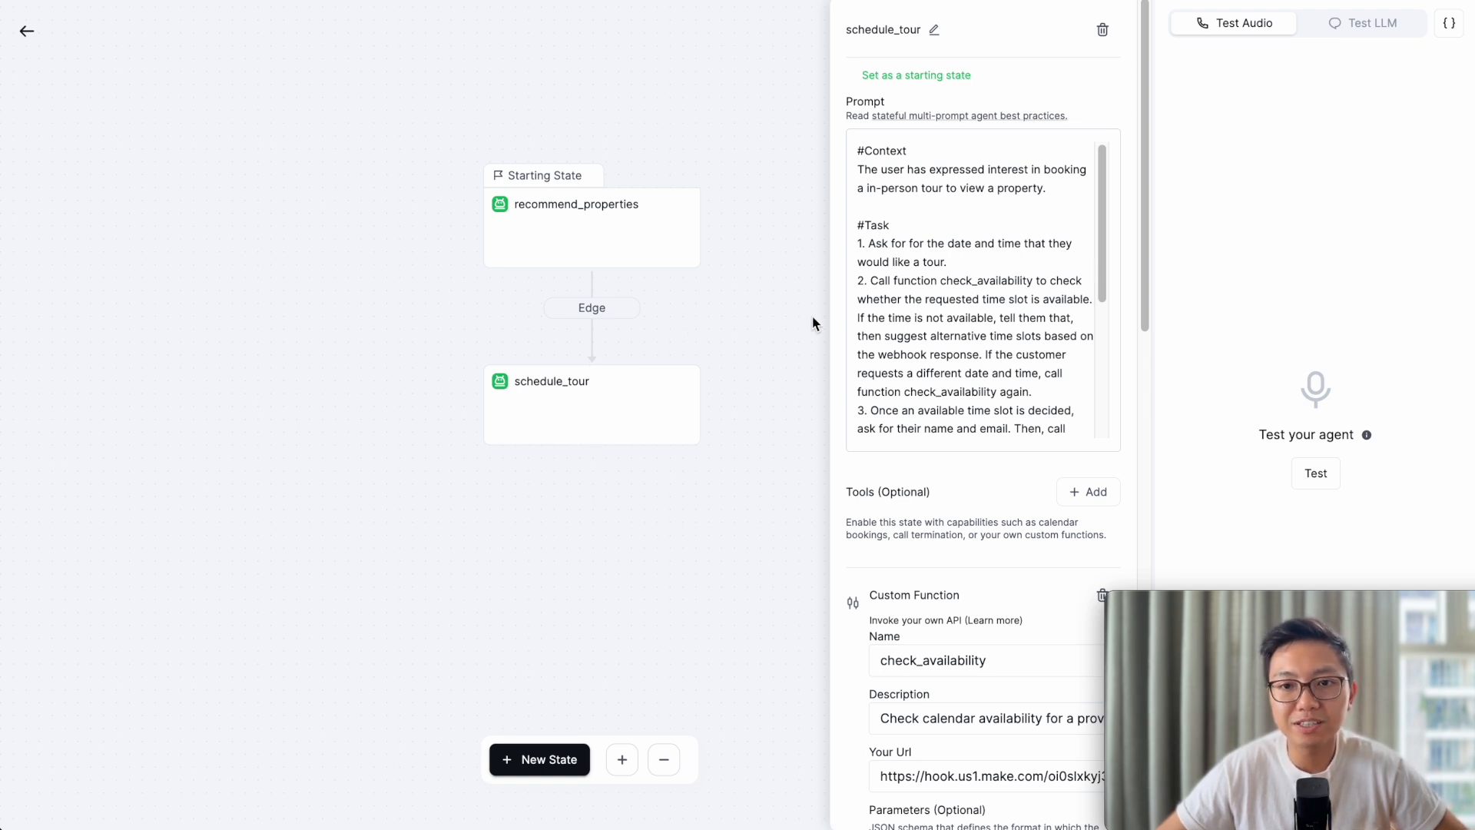
- Read the schedule_tour prompt's opening task lines, including step 2 on checking availability
{"action": "left_click", "coordinate": [980, 254]}
{"action": "left_click_drag", "start_coordinate": [953, 263], "coordinate": [838, 247]}
{"action": "scroll", "coordinate": [954, 259], "scroll_direction": "down", "scroll_amount": 1}
{"action": "left_click", "coordinate": [947, 223]}
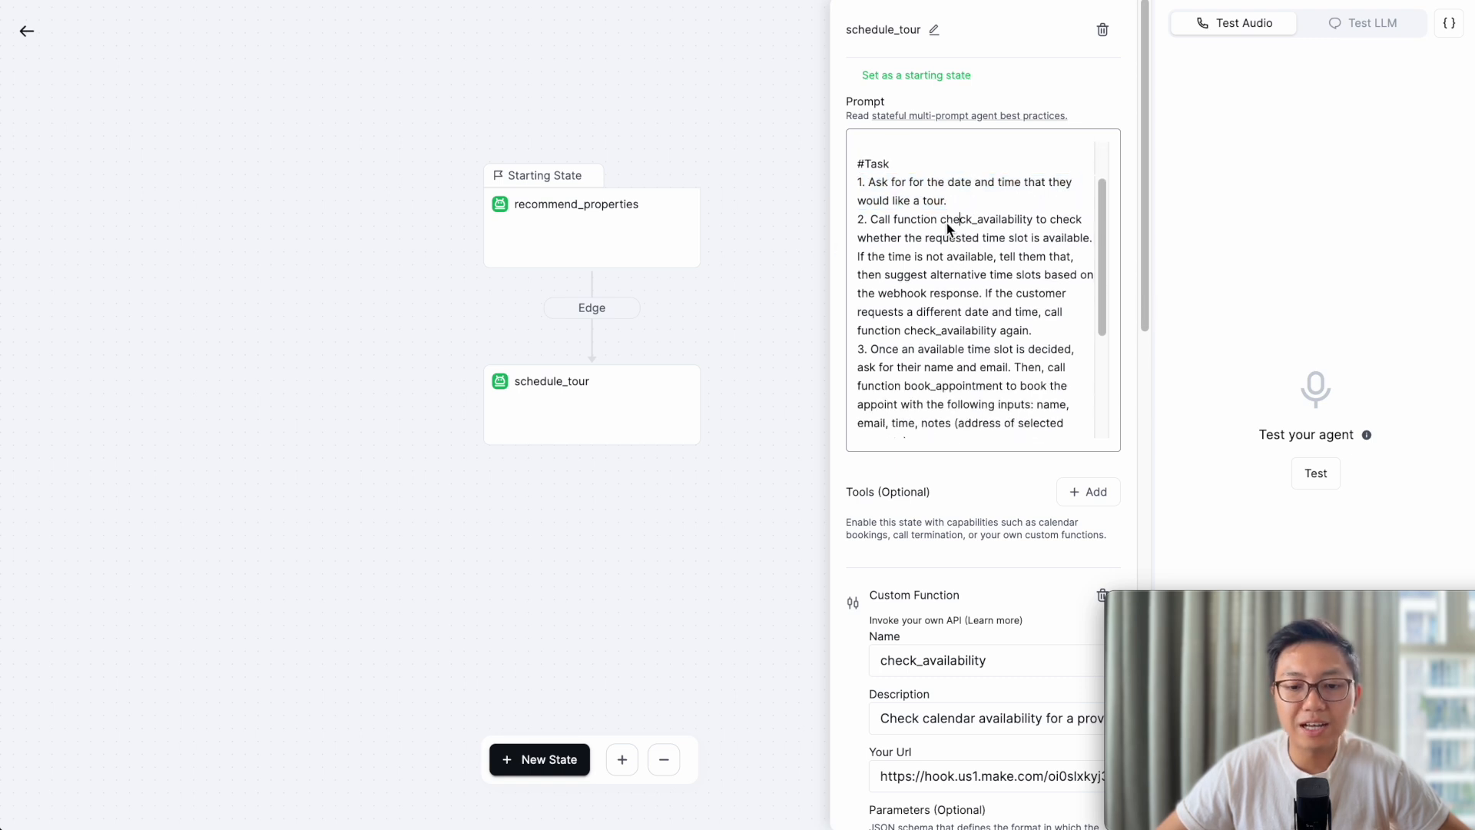
{"action": "left_click", "coordinate": [862, 222]}
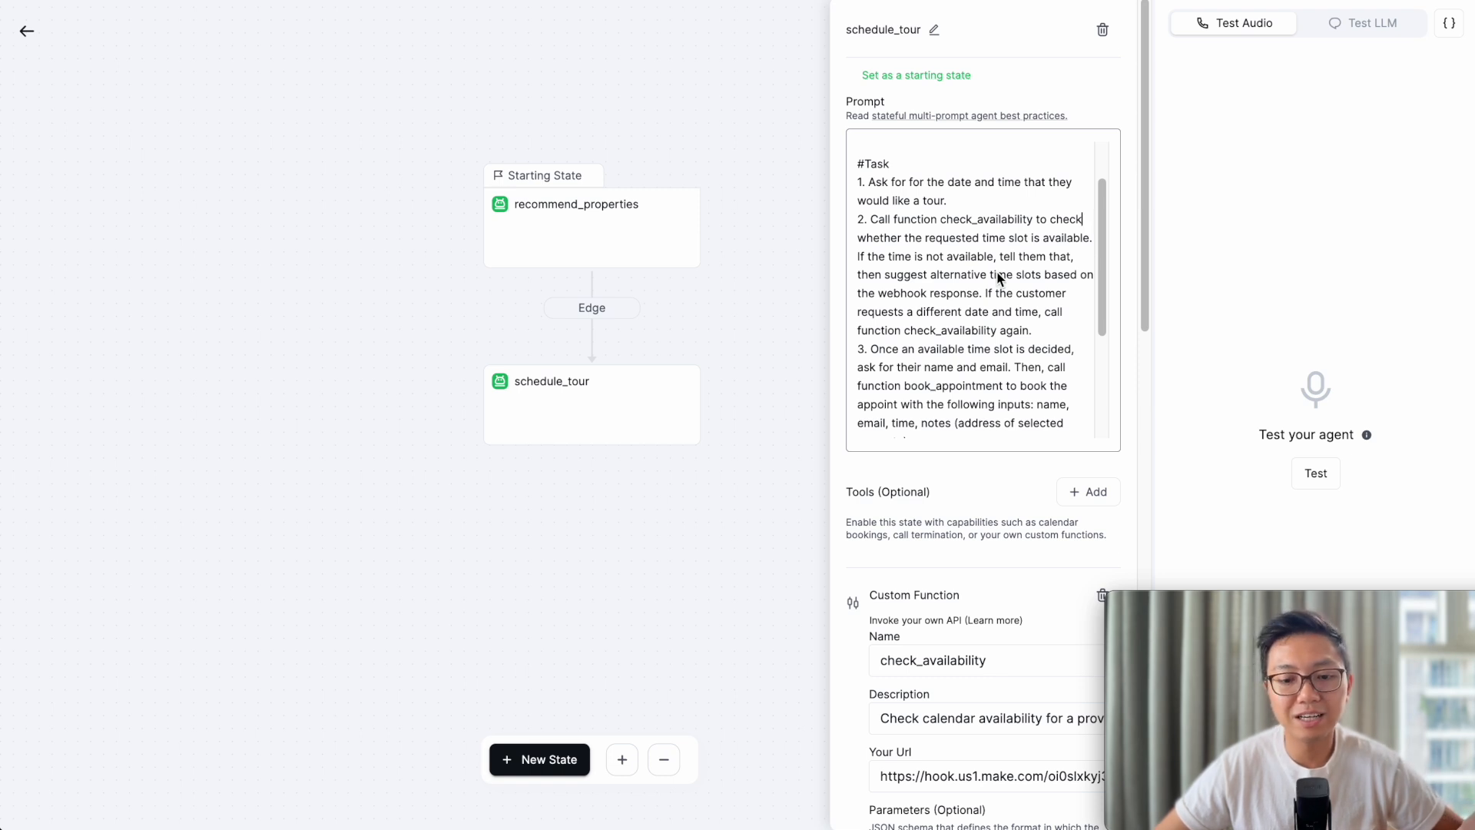
- Scroll through the rest of the schedule_tour prompt to the #Specifics note and check_availability function
{"action": "scroll", "coordinate": [997, 275], "scroll_direction": "down", "scroll_amount": 1}
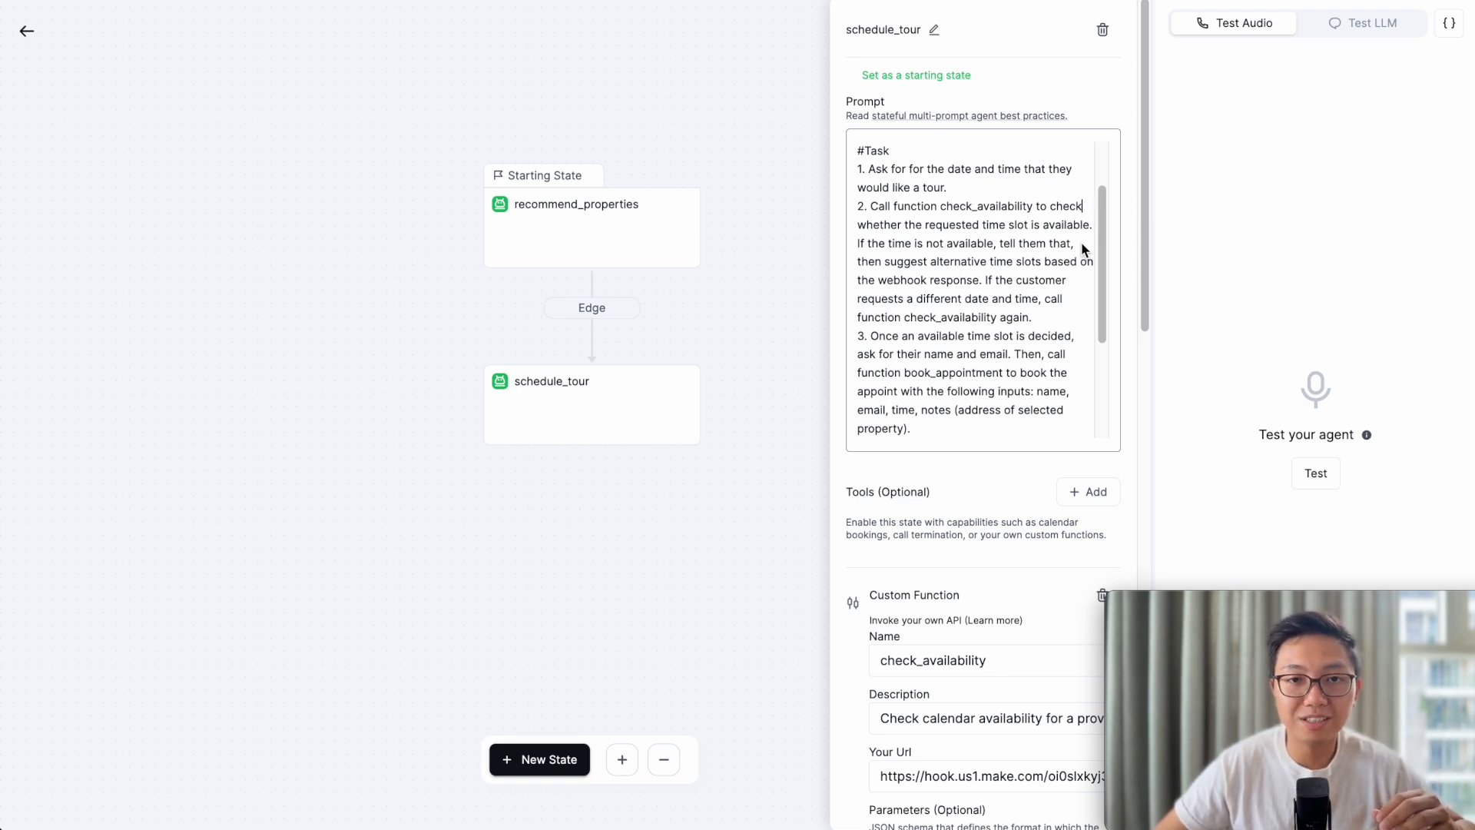
{"action": "scroll", "coordinate": [881, 313], "scroll_direction": "down", "scroll_amount": 1}
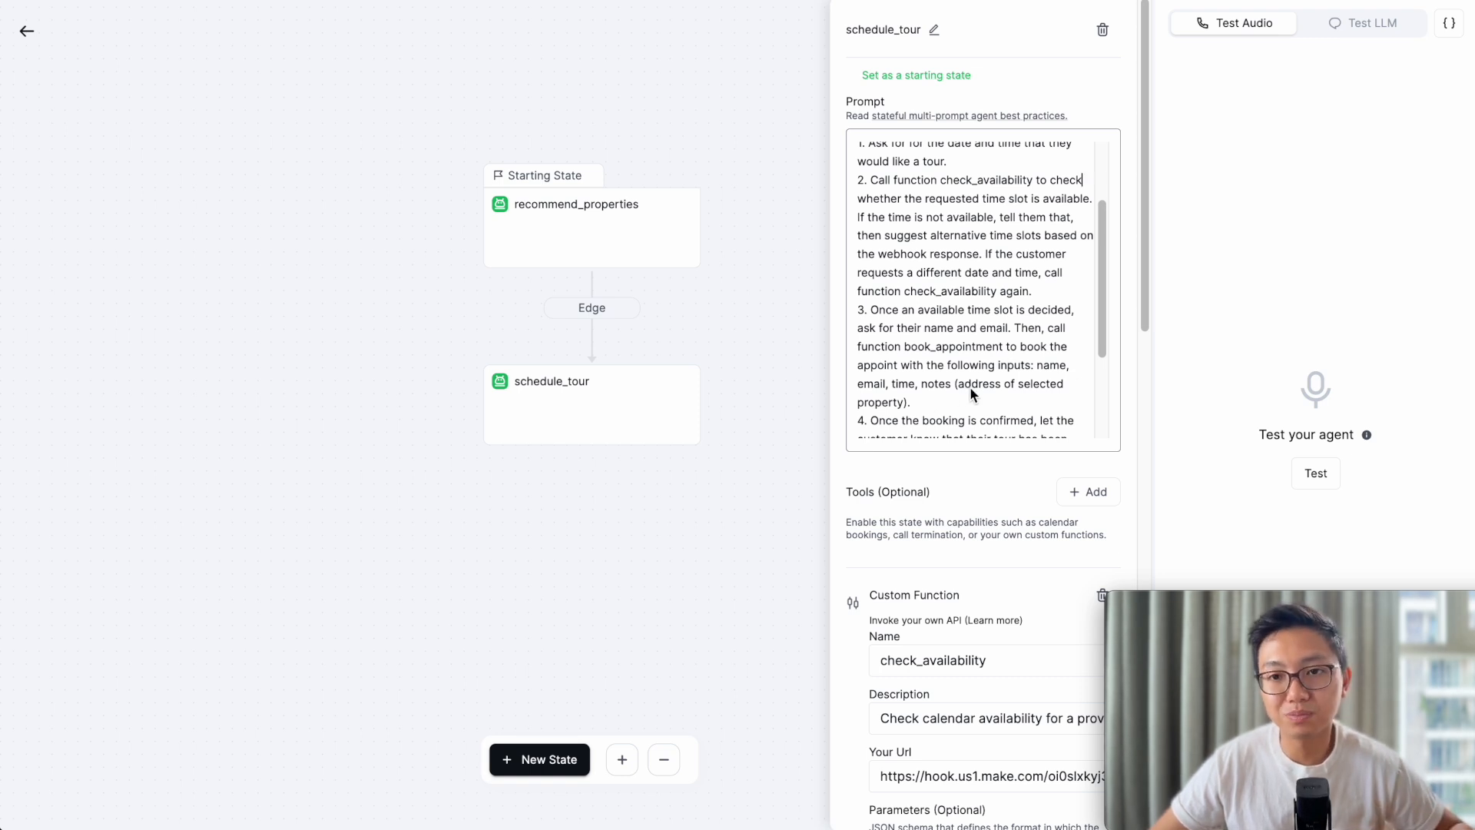
{"action": "scroll", "coordinate": [971, 394], "scroll_direction": "down", "scroll_amount": 5}
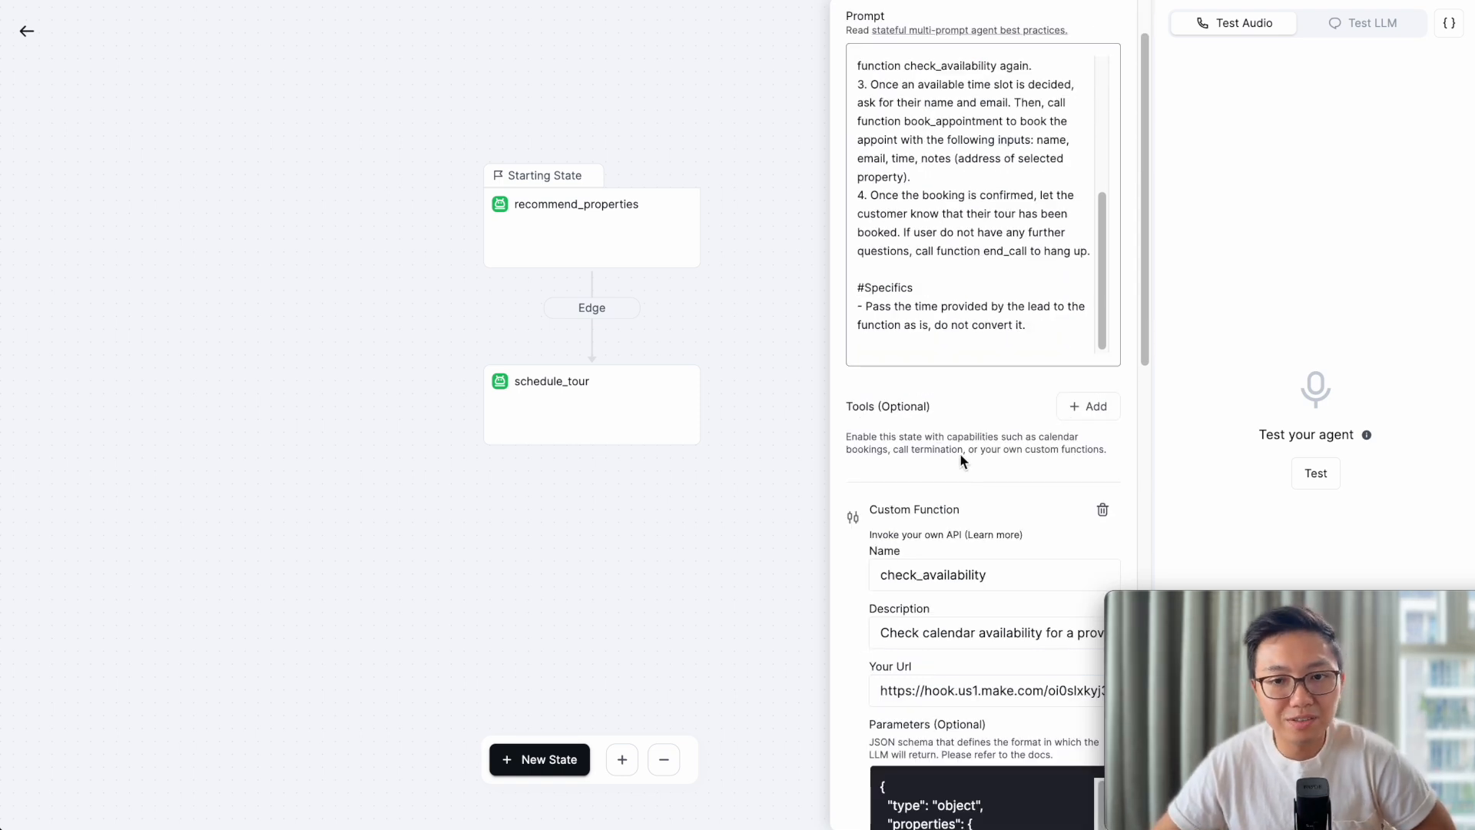
{"action": "scroll", "coordinate": [961, 455], "scroll_direction": "down", "scroll_amount": 1}
{"action": "scroll", "coordinate": [991, 539], "scroll_direction": "down", "scroll_amount": 2}
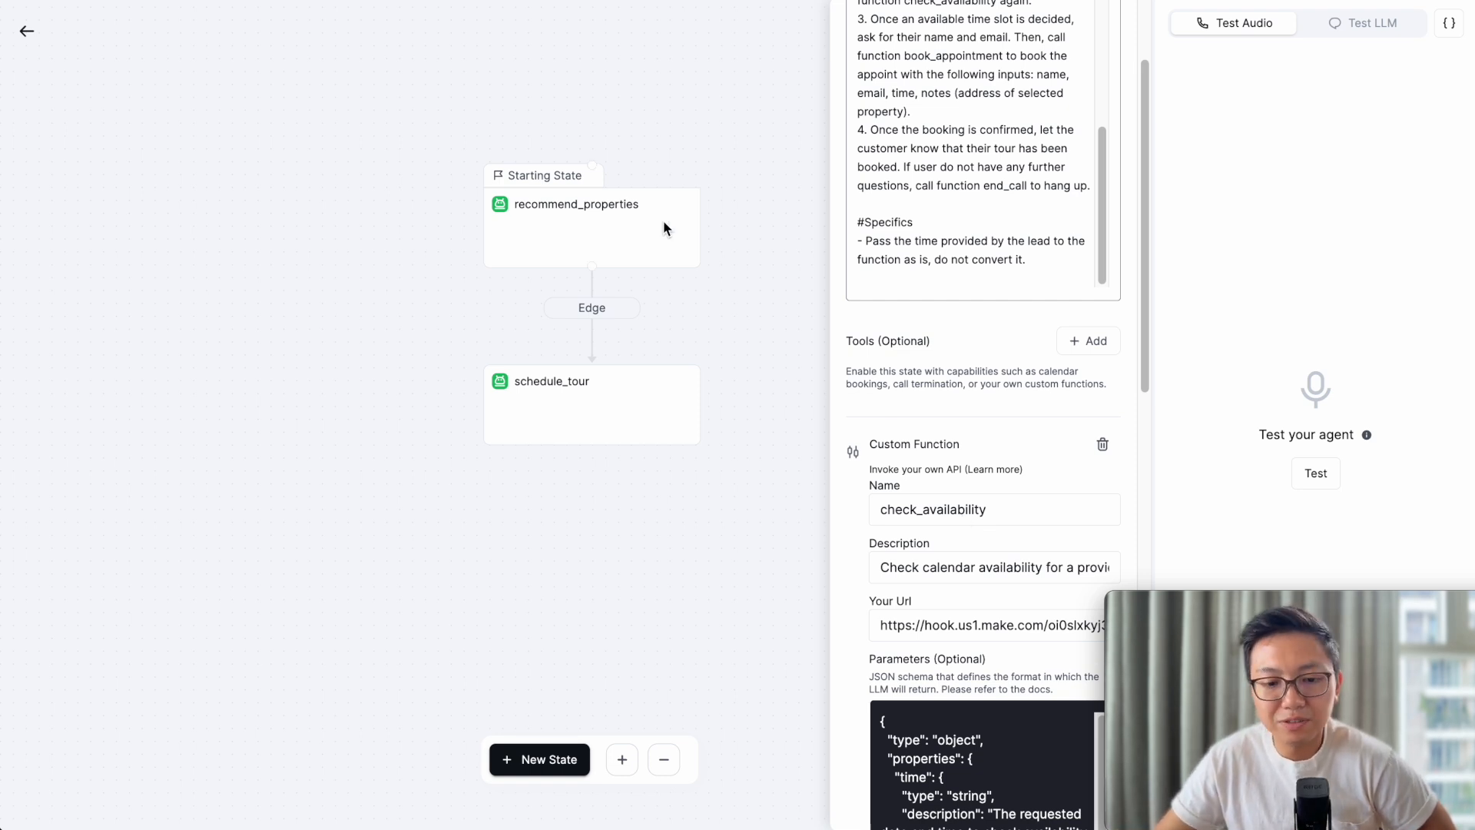
{"action": "scroll", "coordinate": [883, 369], "scroll_direction": "down", "scroll_amount": 3}
{"action": "left_click", "coordinate": [920, 382]}
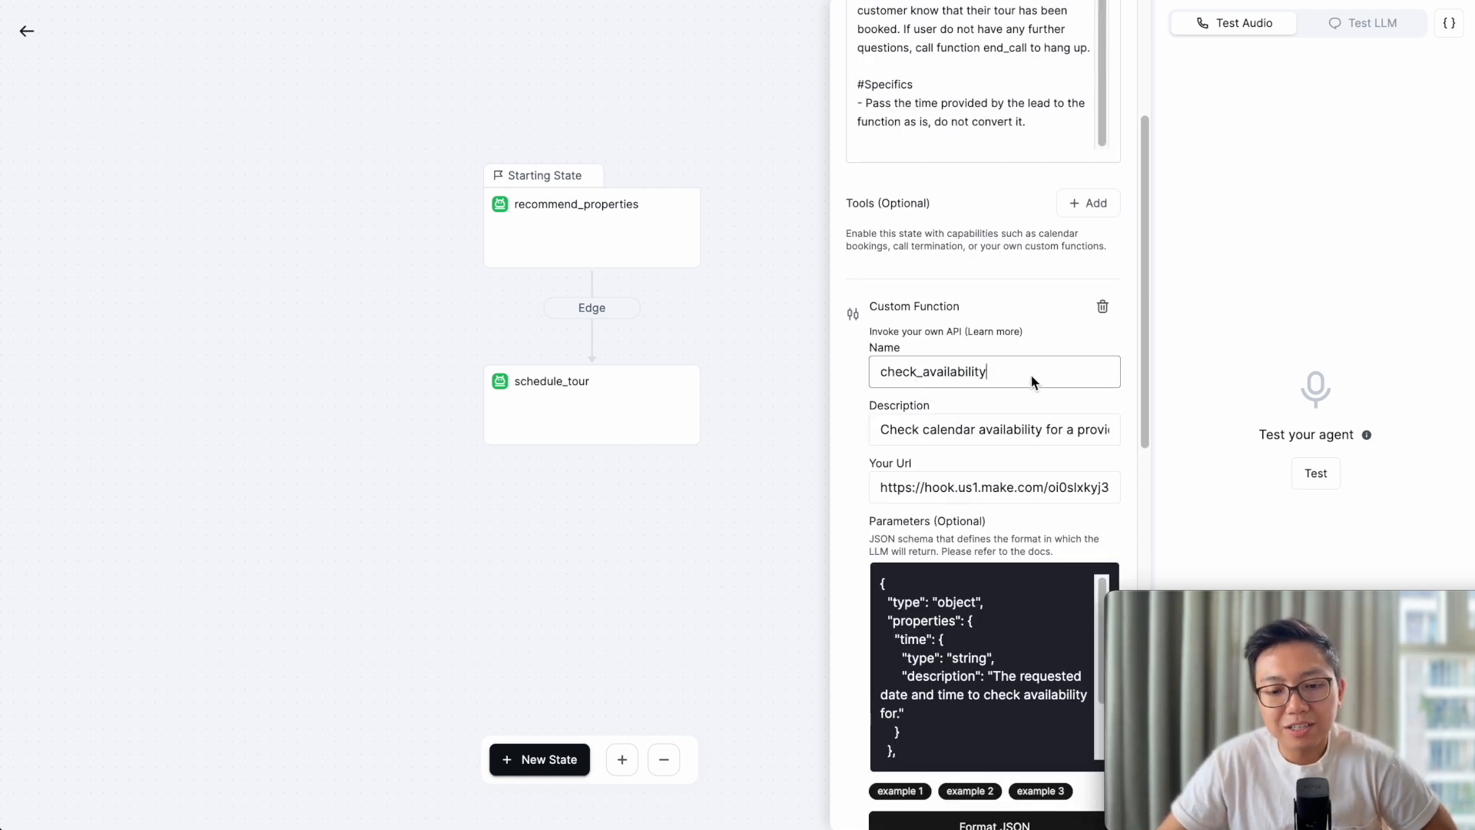
- Scroll past check_availability's time parameter to the book_appointment function with its Make webhook URL
{"action": "scroll", "coordinate": [1029, 384], "scroll_direction": "down", "scroll_amount": 1}
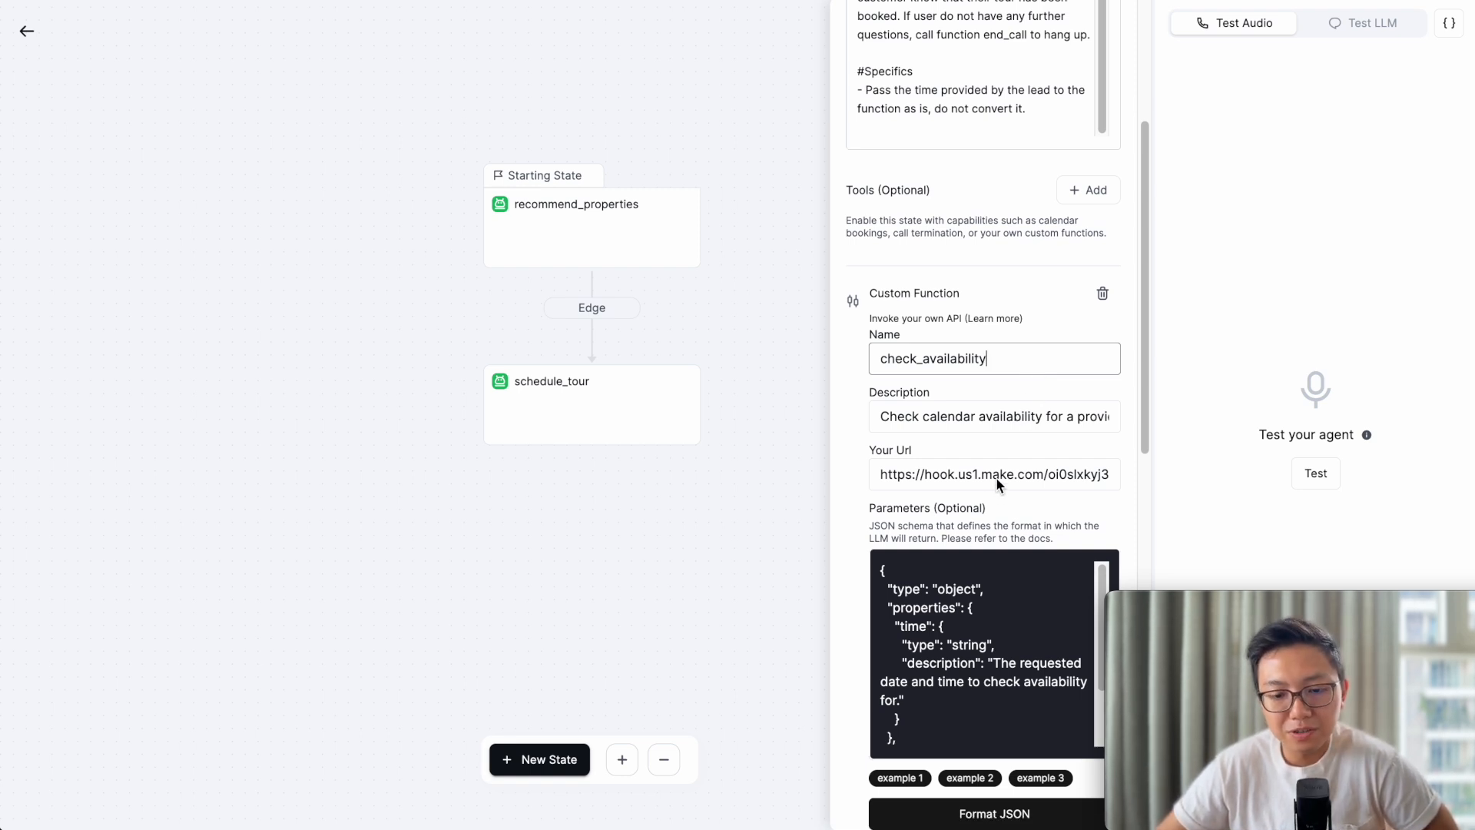
{"action": "scroll", "coordinate": [983, 507], "scroll_direction": "down", "scroll_amount": 3}
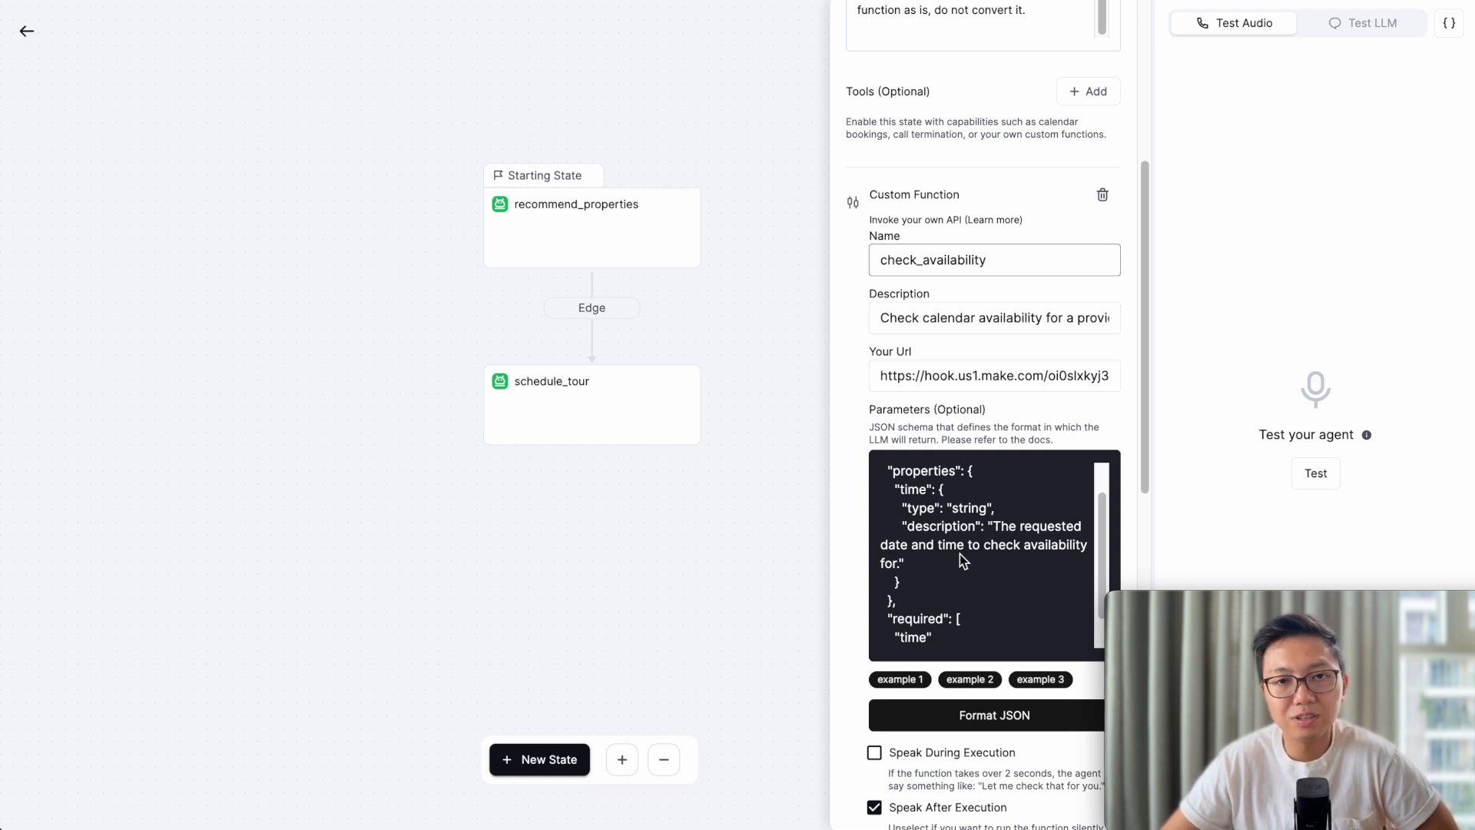
{"action": "scroll", "coordinate": [845, 604], "scroll_direction": "down", "scroll_amount": 7}
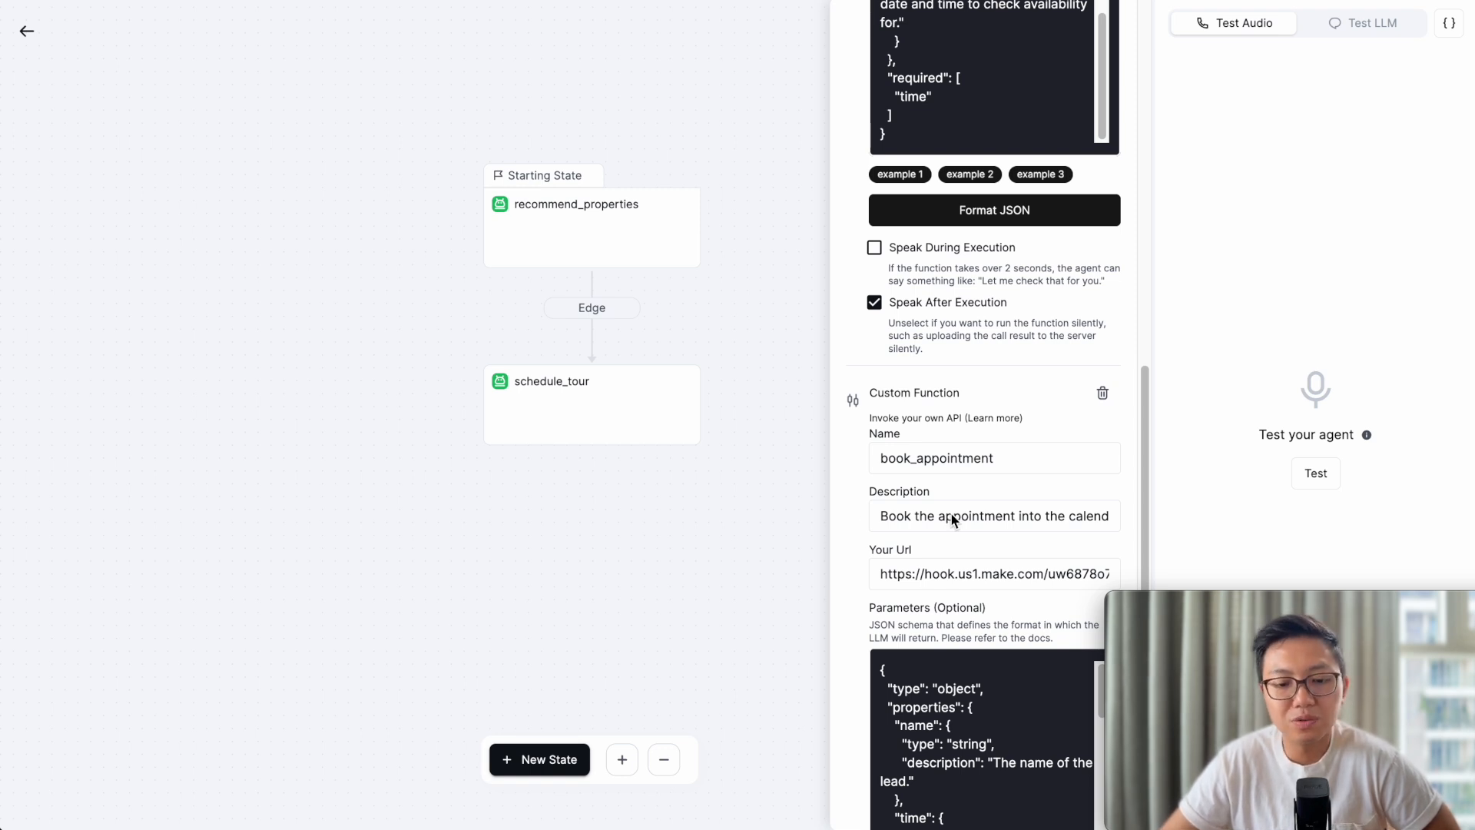
- Scroll through the recommend_properties property-needs prompt and its find_properties custom function
{"action": "scroll", "coordinate": [1011, 520], "scroll_direction": "down", "scroll_amount": 2}
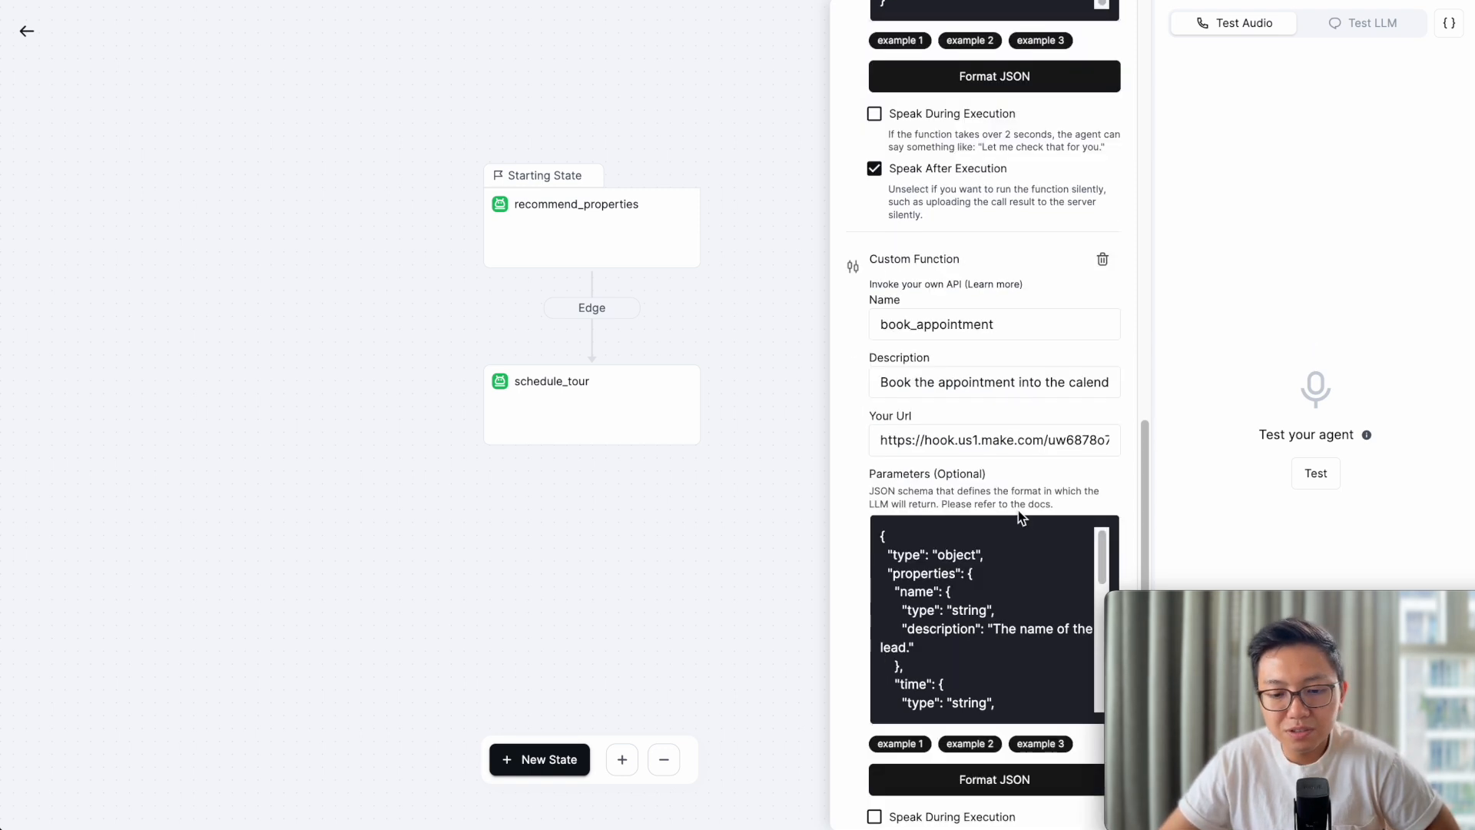
{"action": "scroll", "coordinate": [1057, 424], "scroll_direction": "down", "scroll_amount": 1}
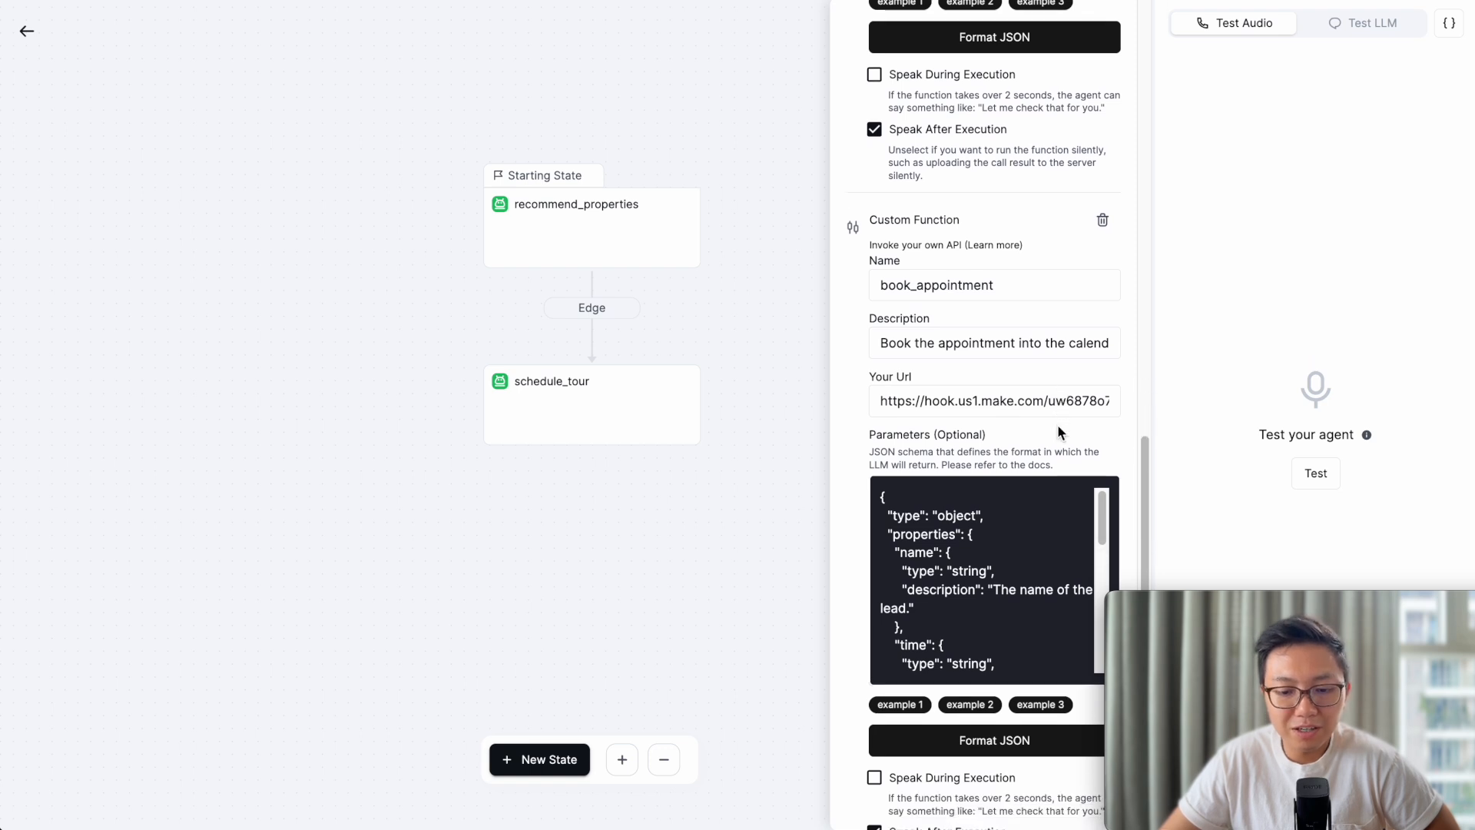
{"action": "scroll", "coordinate": [1021, 553], "scroll_direction": "down", "scroll_amount": 2}
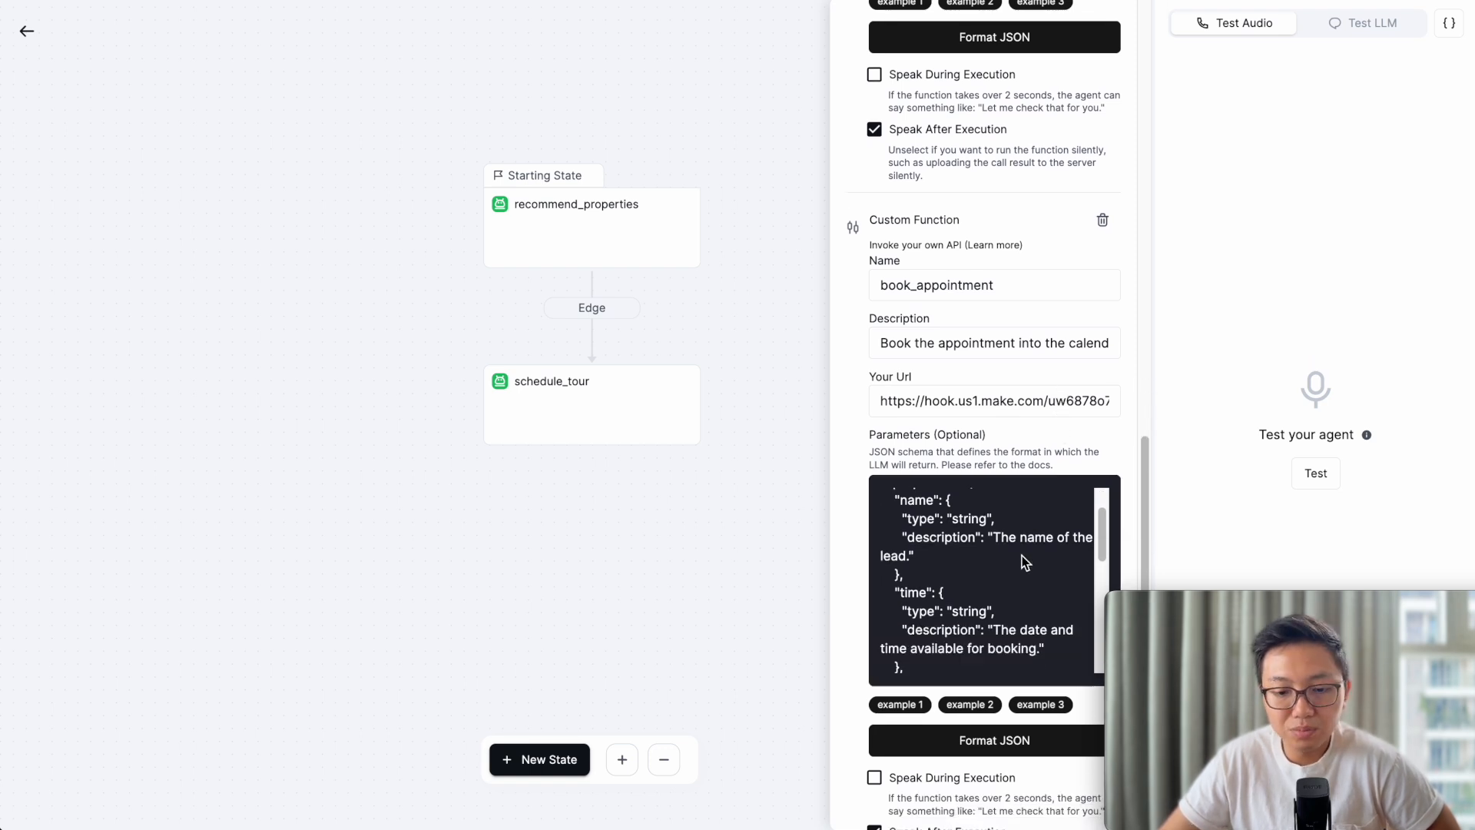
{"action": "scroll", "coordinate": [1022, 563], "scroll_direction": "down", "scroll_amount": 1}
{"action": "scroll", "coordinate": [1022, 556], "scroll_direction": "up", "scroll_amount": 2}
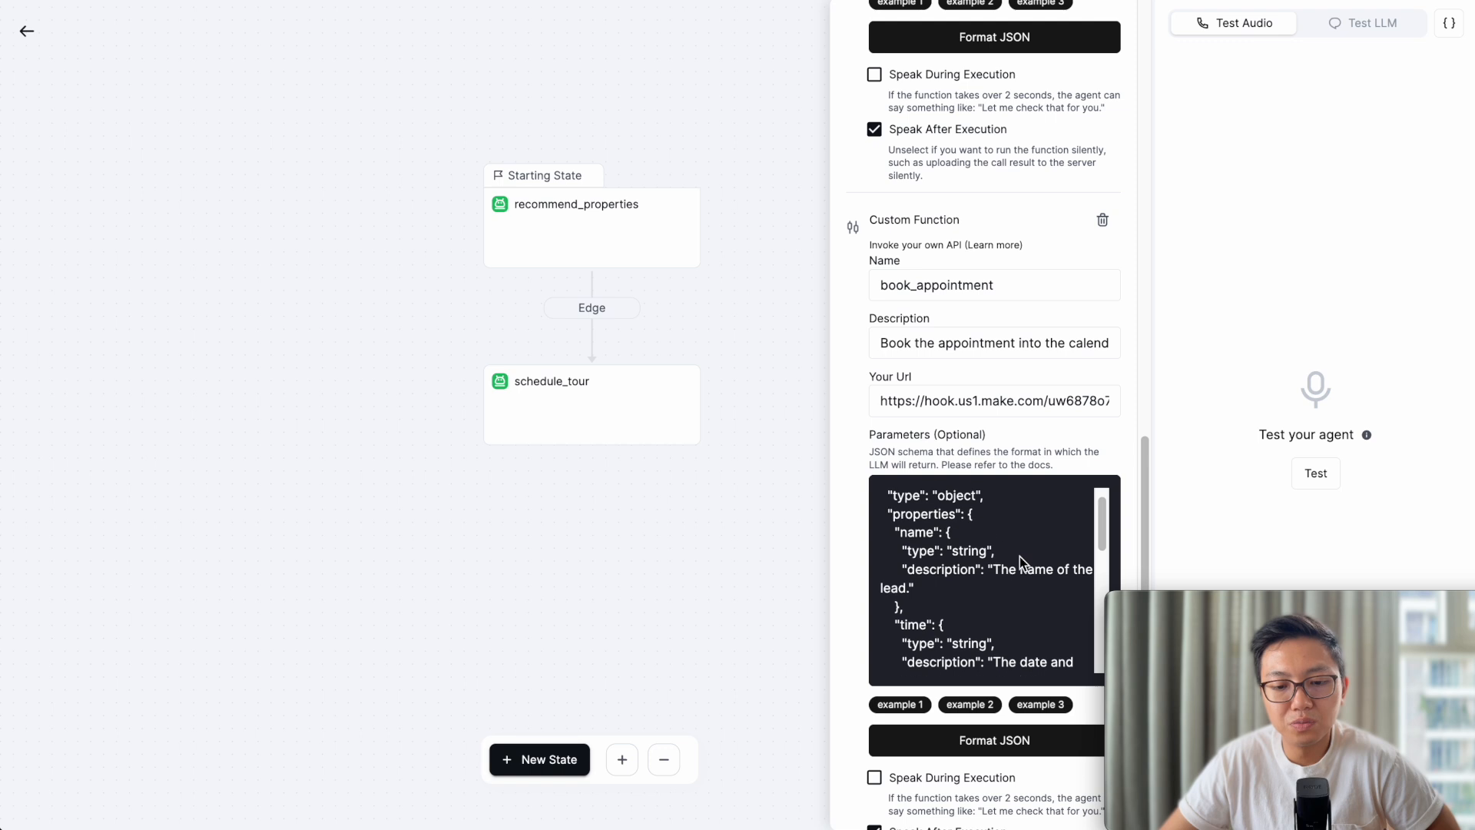
{"action": "scroll", "coordinate": [980, 568], "scroll_direction": "down", "scroll_amount": 1}
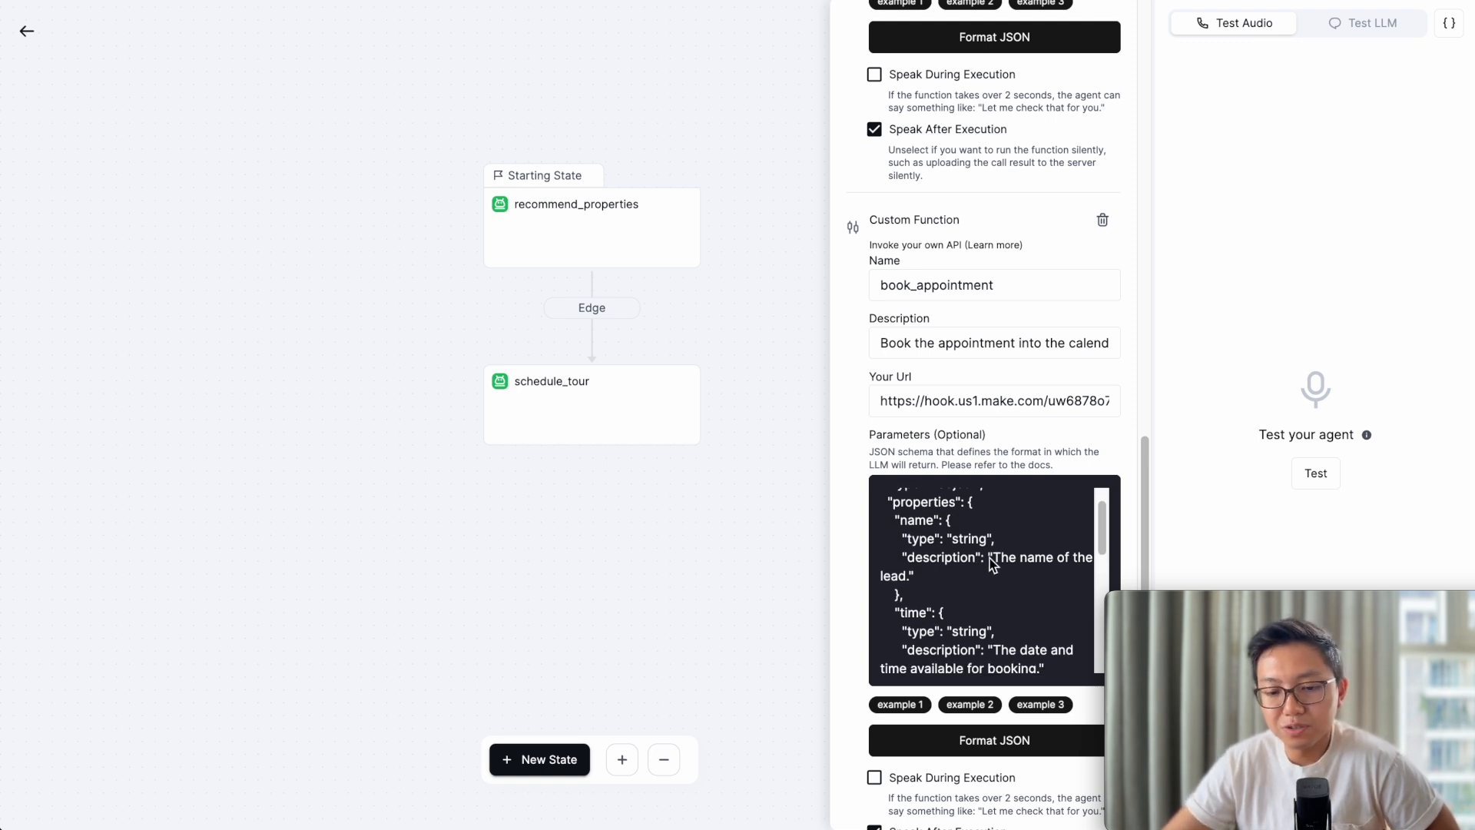
{"action": "scroll", "coordinate": [996, 547], "scroll_direction": "down", "scroll_amount": 1}
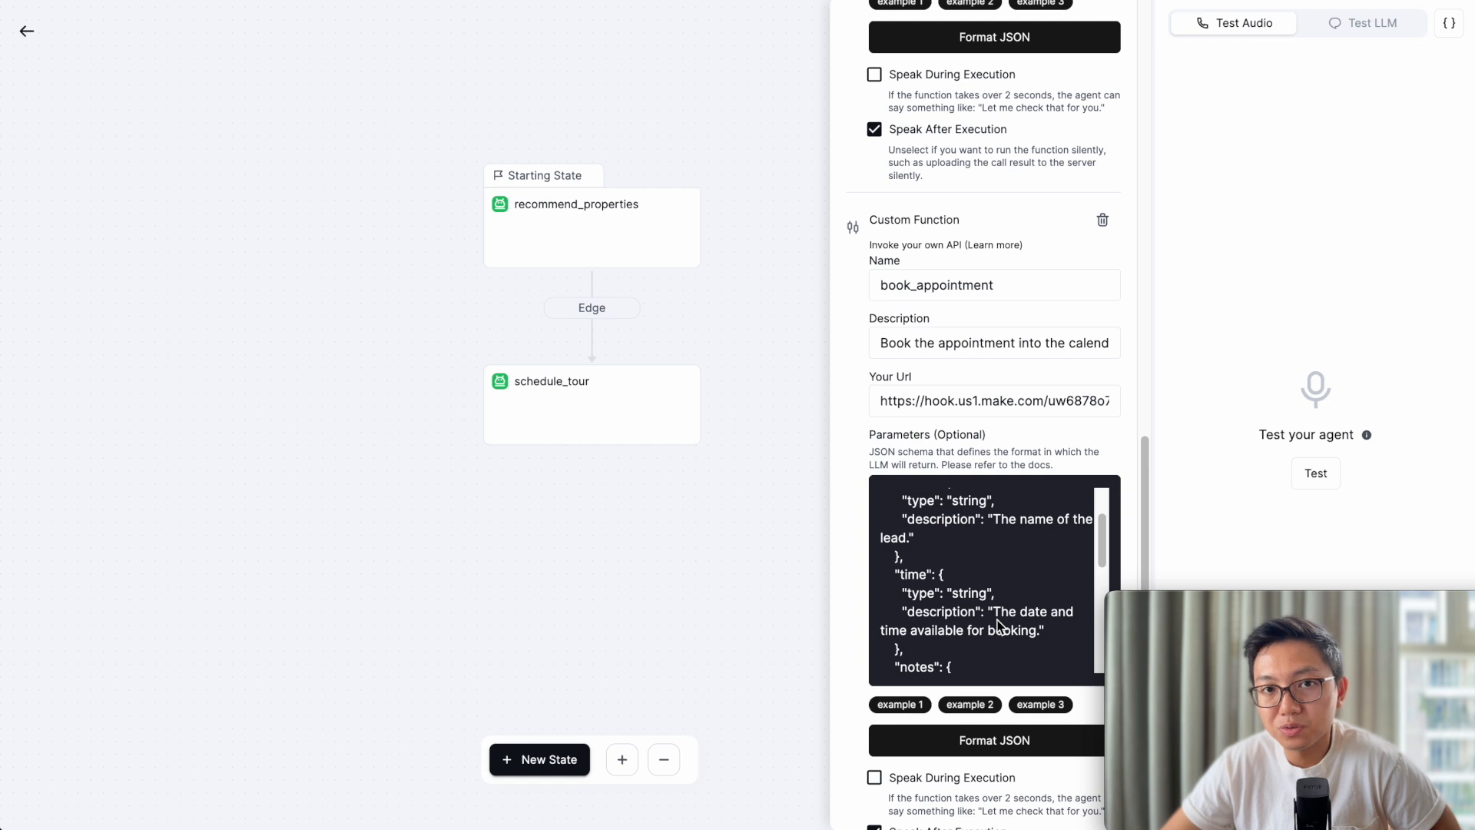
{"action": "scroll", "coordinate": [999, 618], "scroll_direction": "down", "scroll_amount": 3}
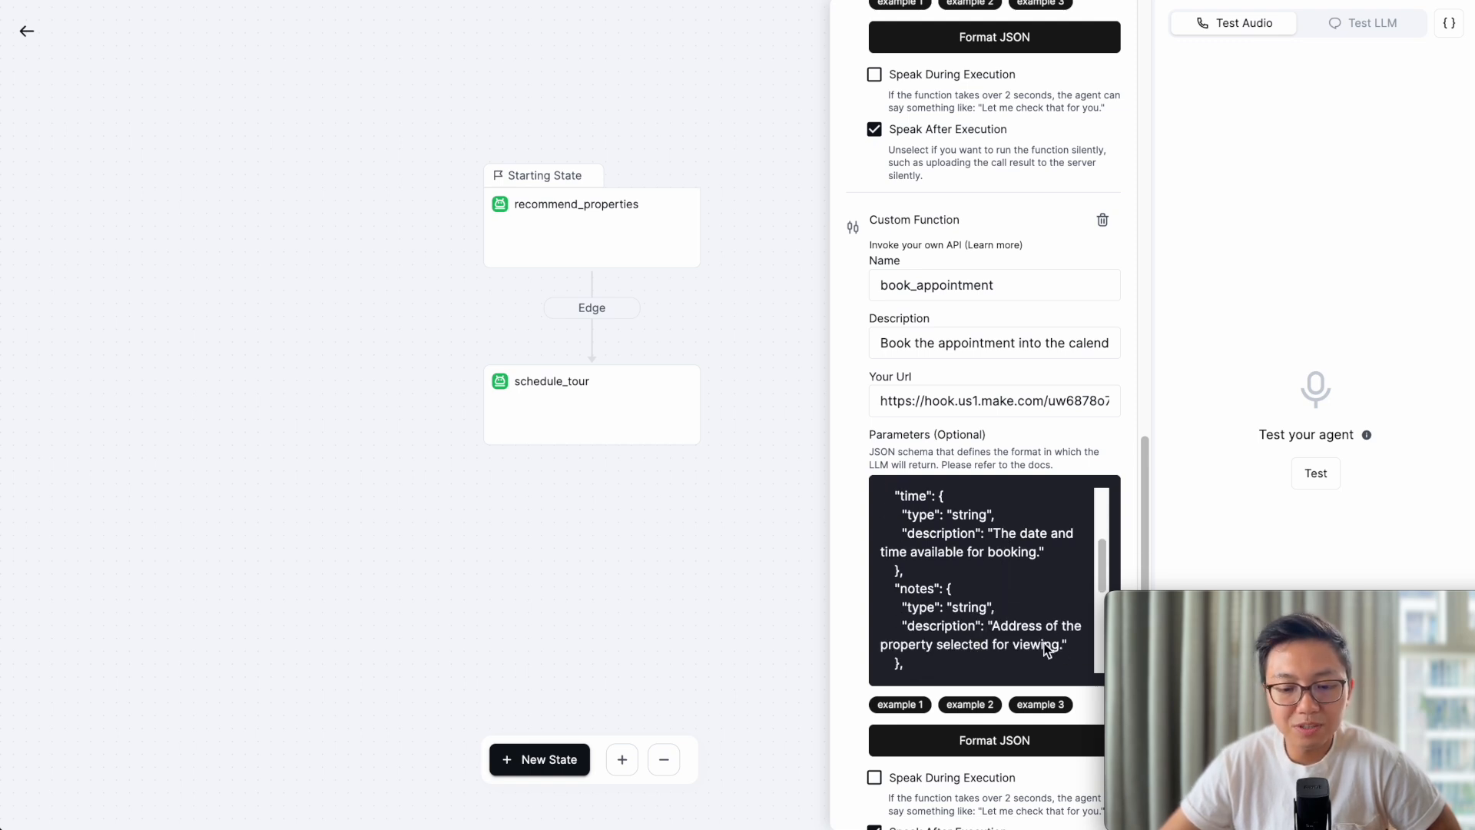
{"action": "scroll", "coordinate": [949, 626], "scroll_direction": "down", "scroll_amount": 3}
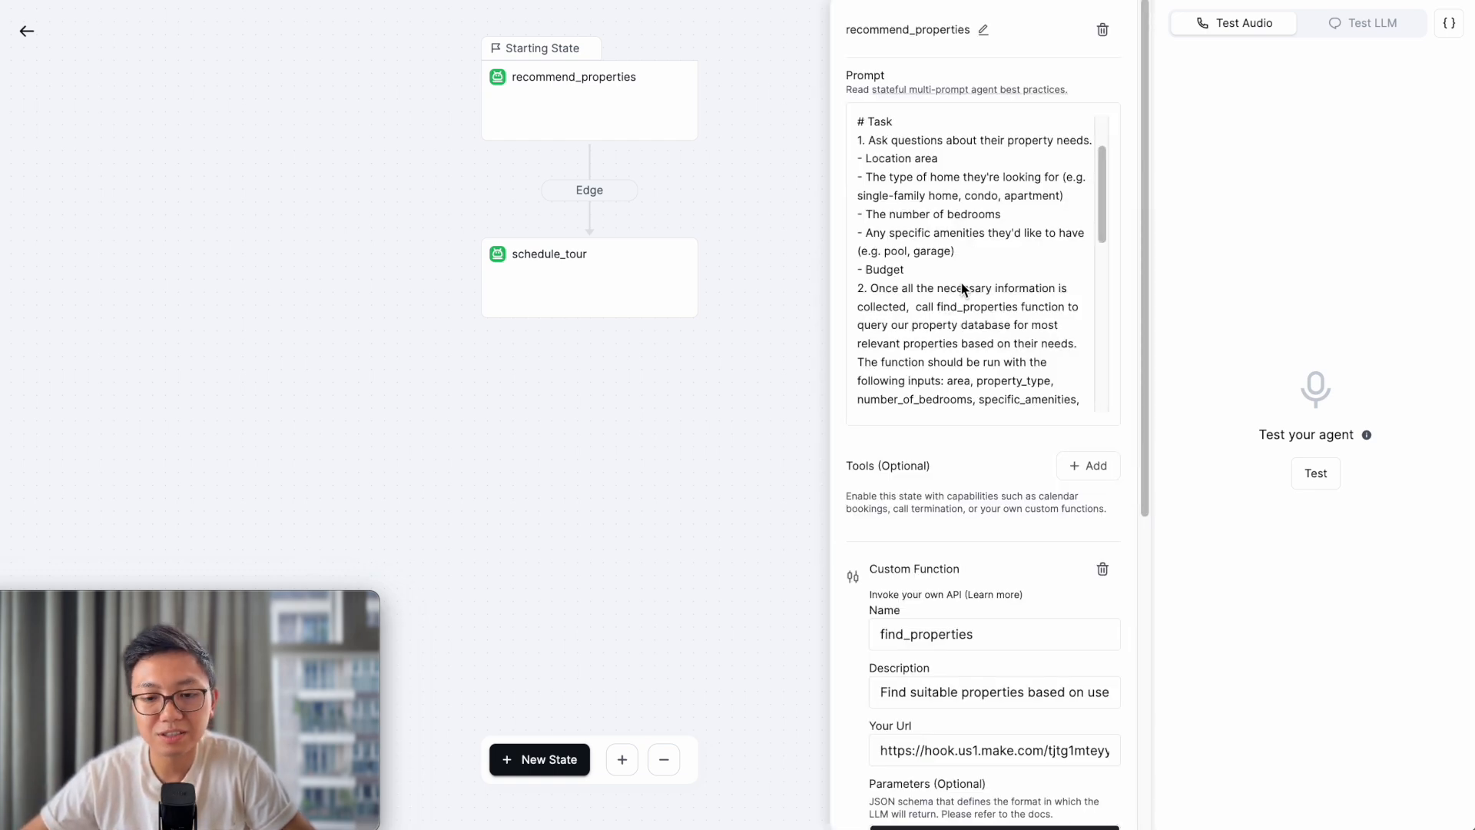
- Select the find_properties webhook URL and switch to the Make.com Find properties (Retell) scenario
{"action": "scroll", "coordinate": [941, 296], "scroll_direction": "down", "scroll_amount": 1}
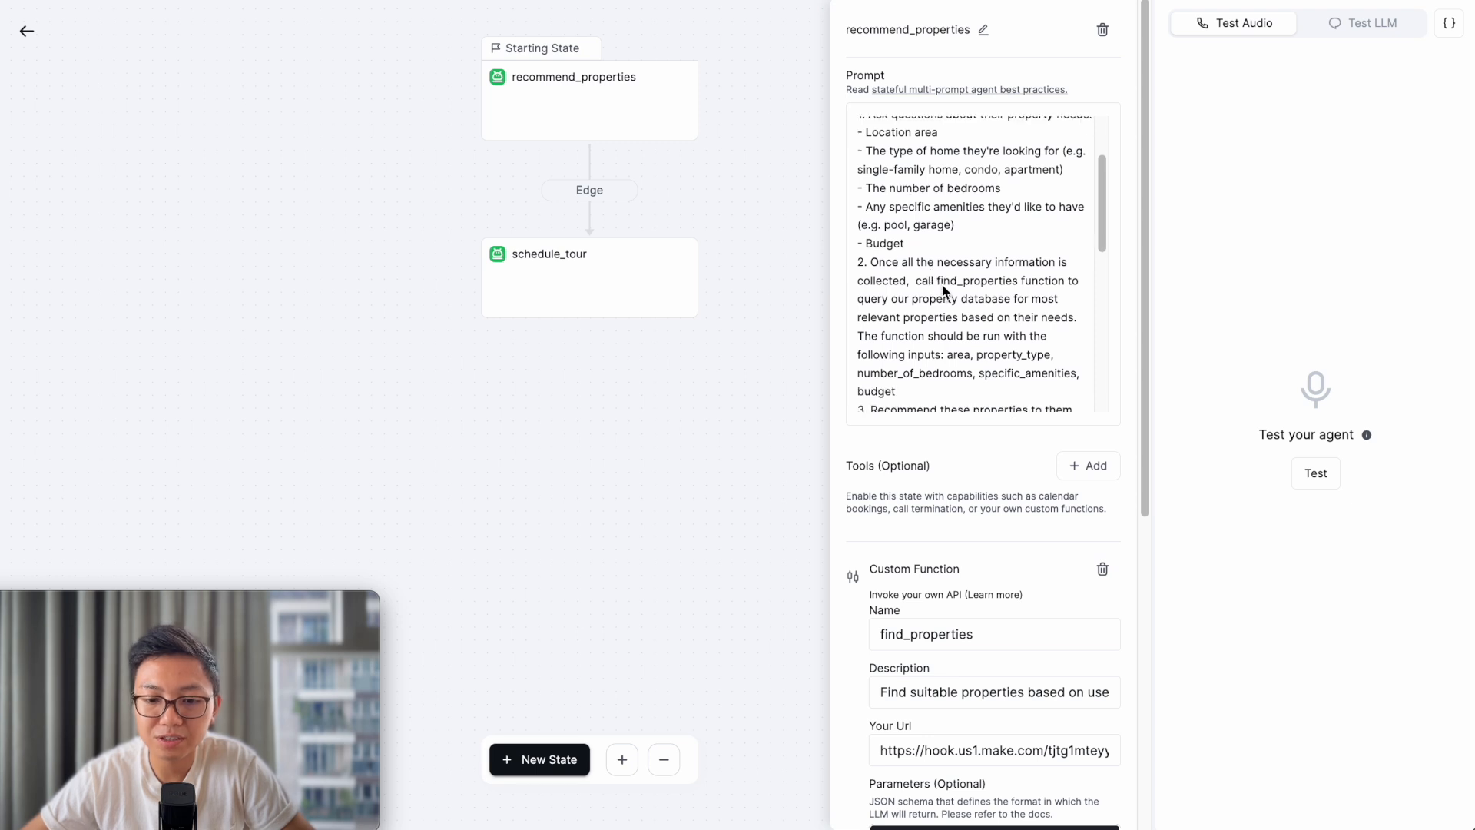
{"action": "double_click", "coordinate": [964, 286]}
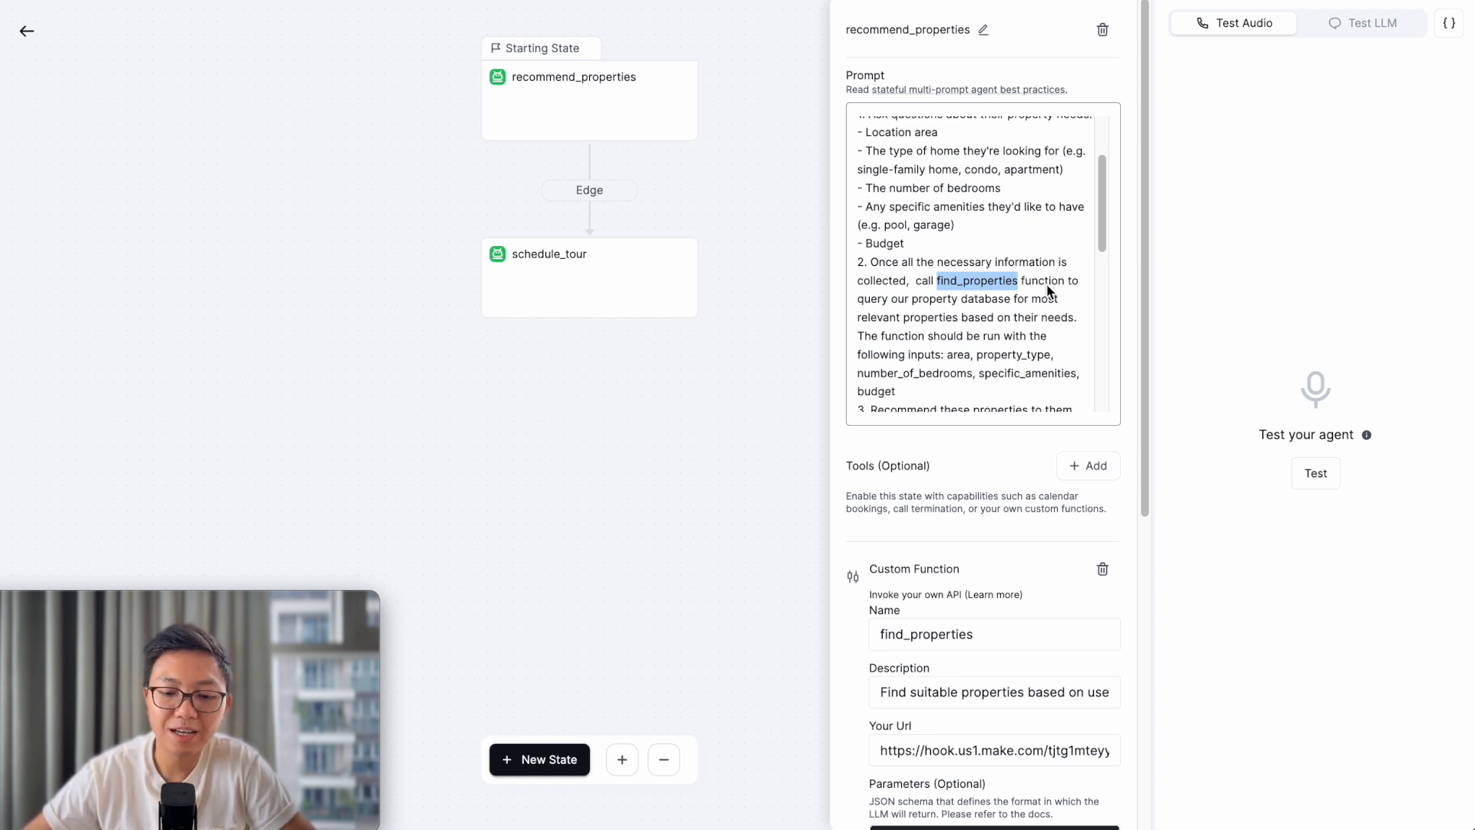
{"action": "scroll", "coordinate": [993, 372], "scroll_direction": "down", "scroll_amount": 5}
{"action": "scroll", "coordinate": [983, 517], "scroll_direction": "down", "scroll_amount": 3}
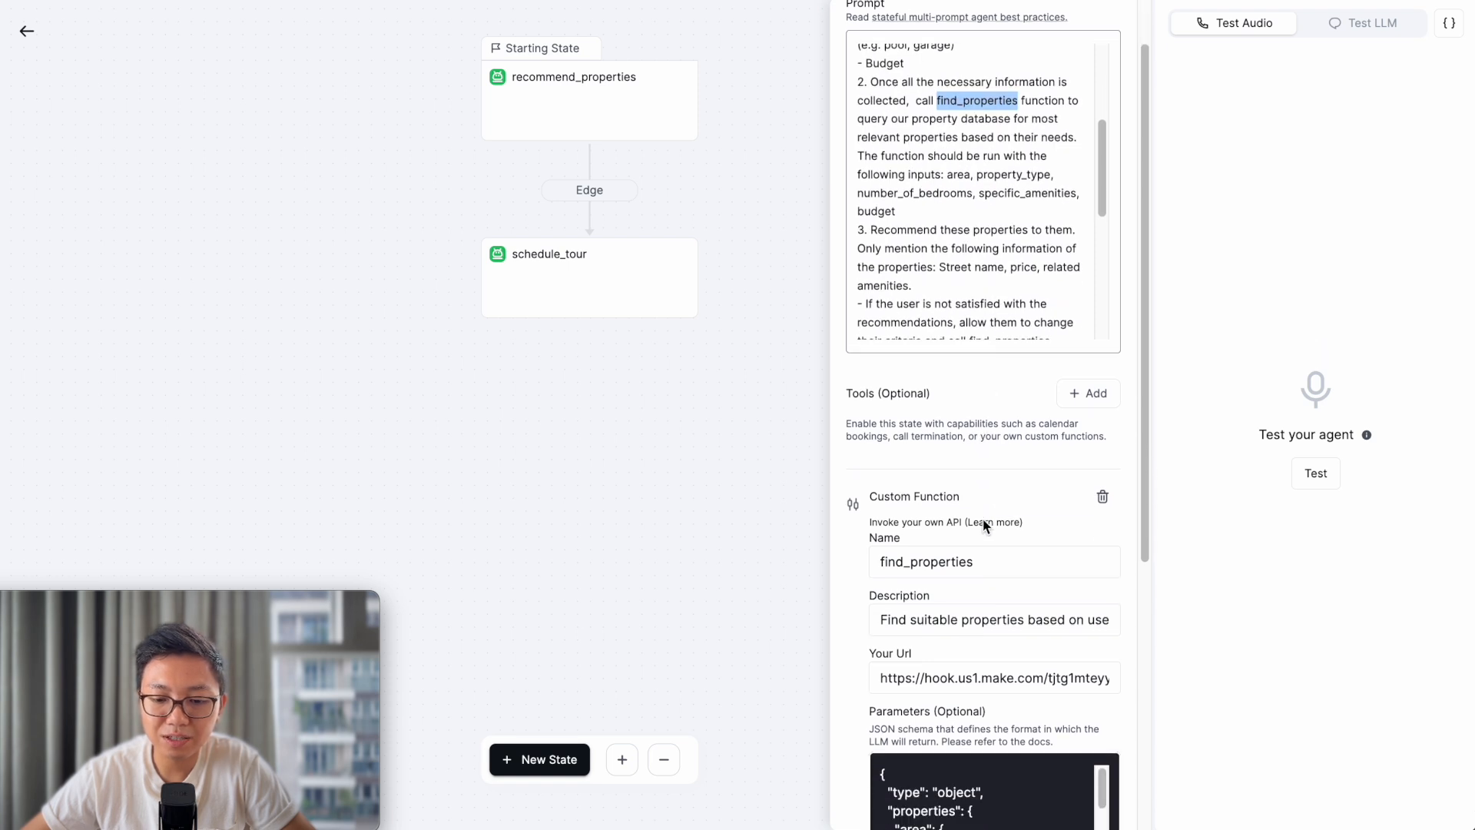
{"action": "scroll", "coordinate": [983, 520], "scroll_direction": "down", "scroll_amount": 3}
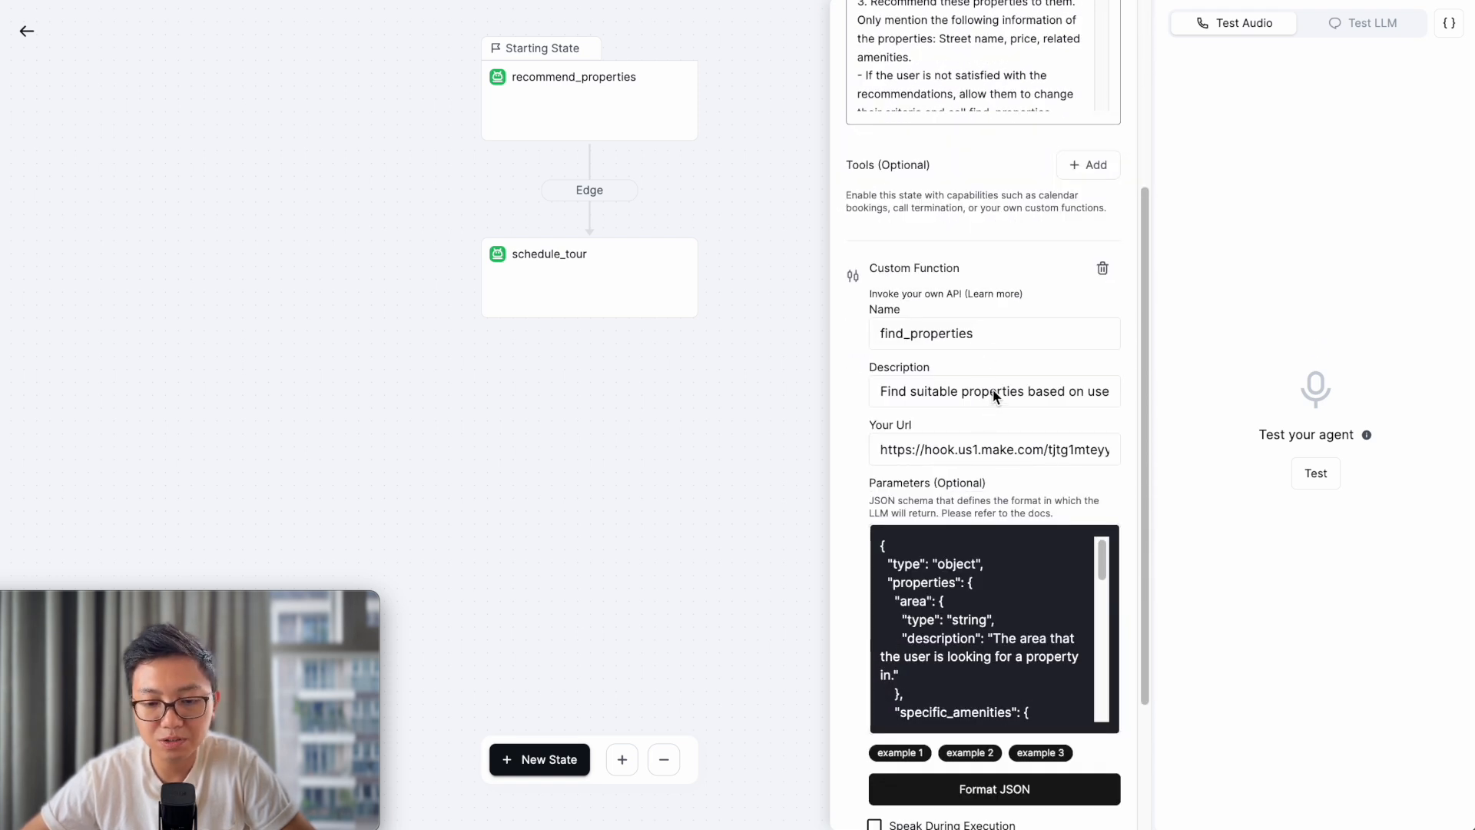
{"action": "triple_click", "coordinate": [896, 456]}
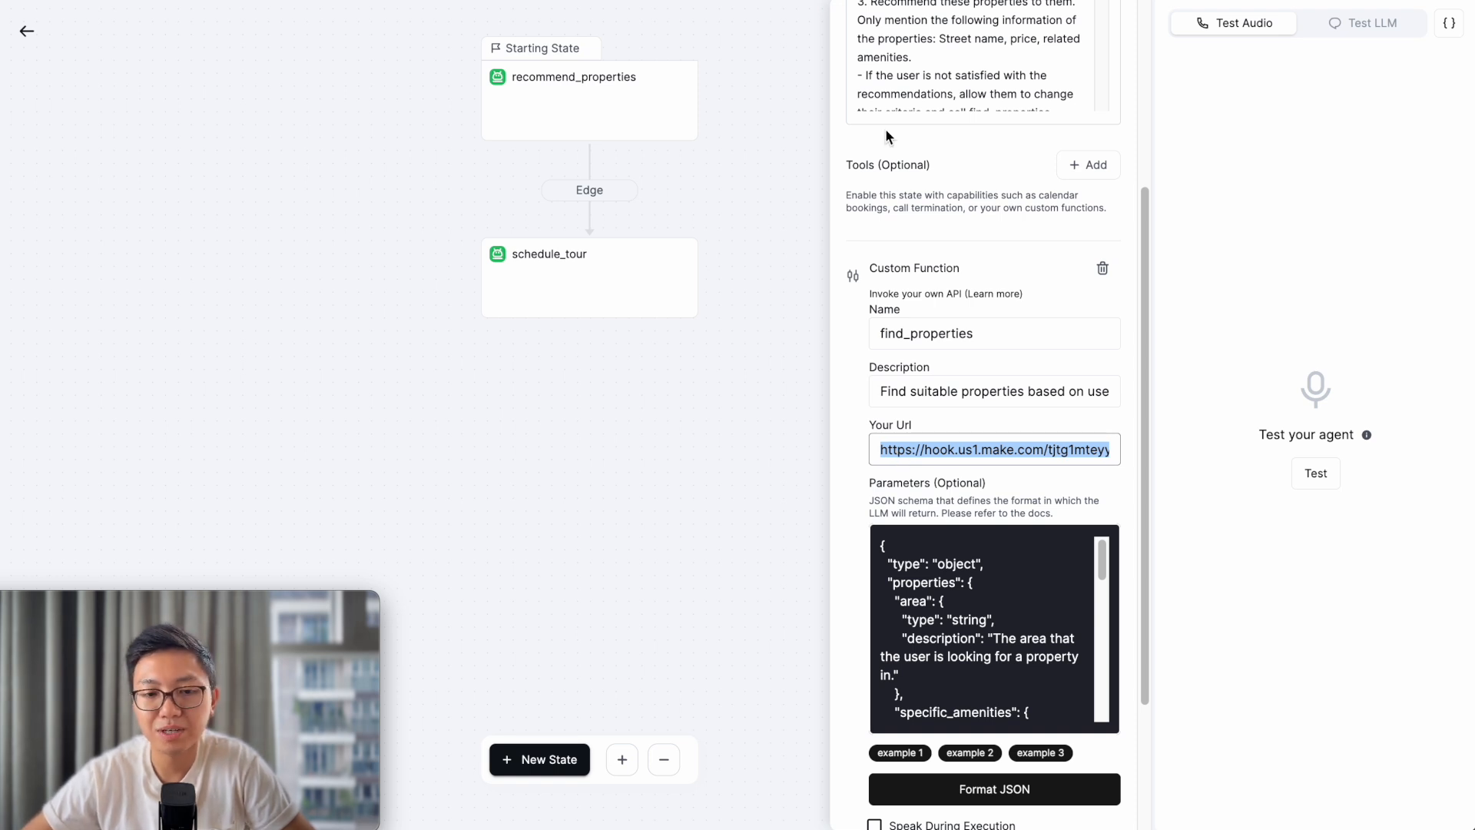
{"action": "key", "text": "ctrl+Tab"}
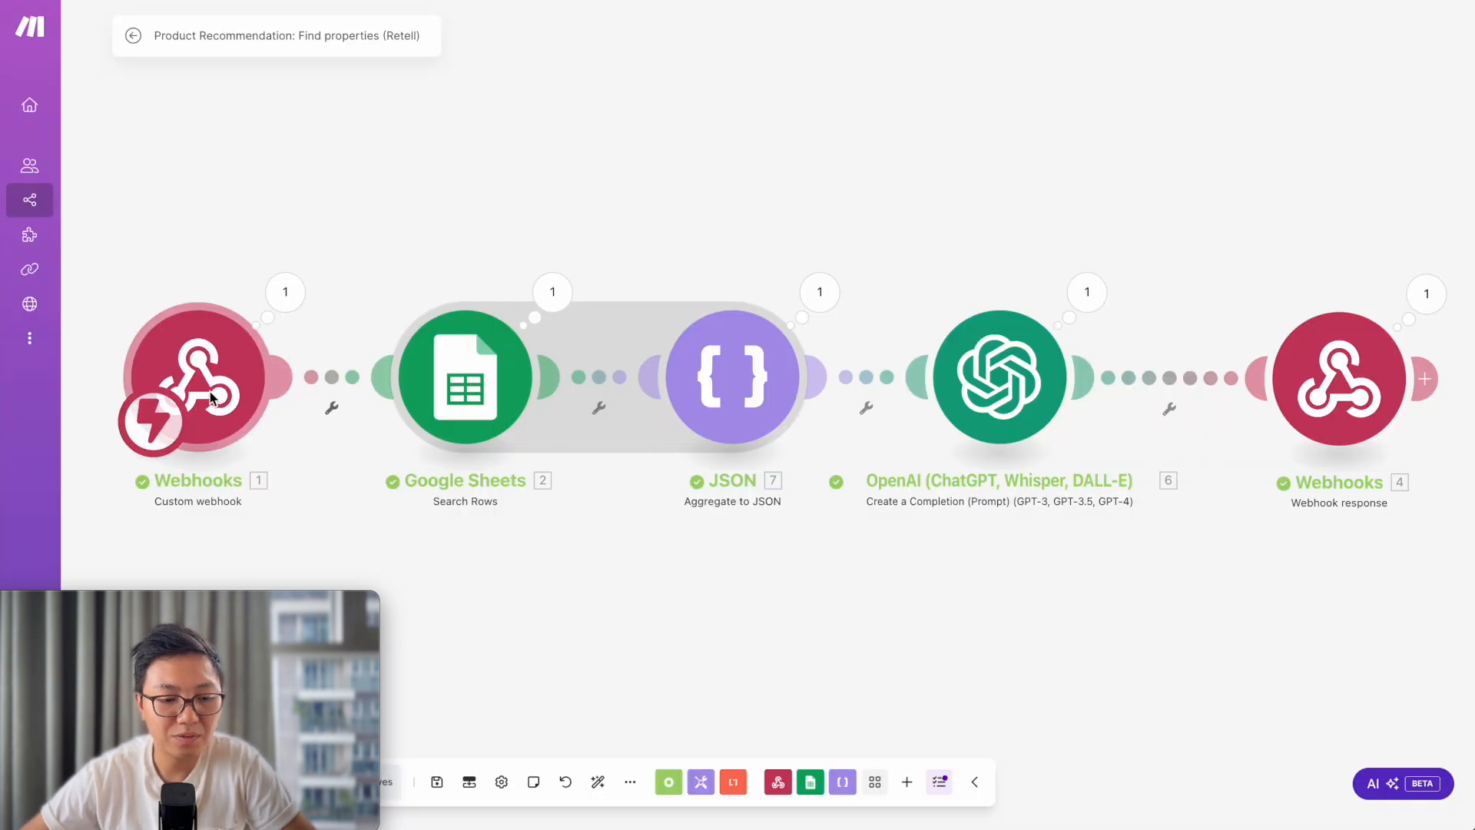
{"action": "left_click", "coordinate": [223, 375]}
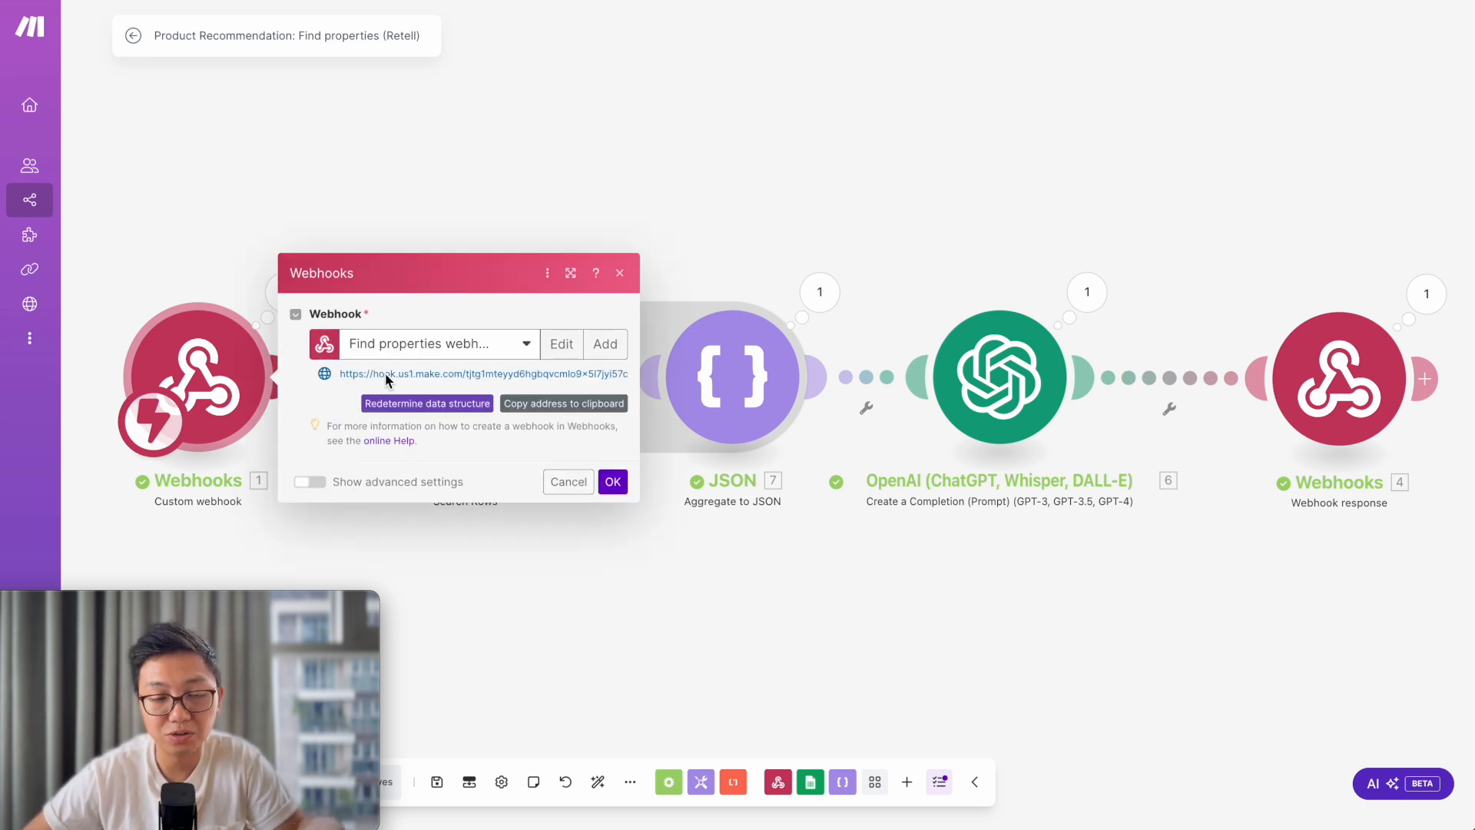
{"action": "left_click", "coordinate": [414, 154]}
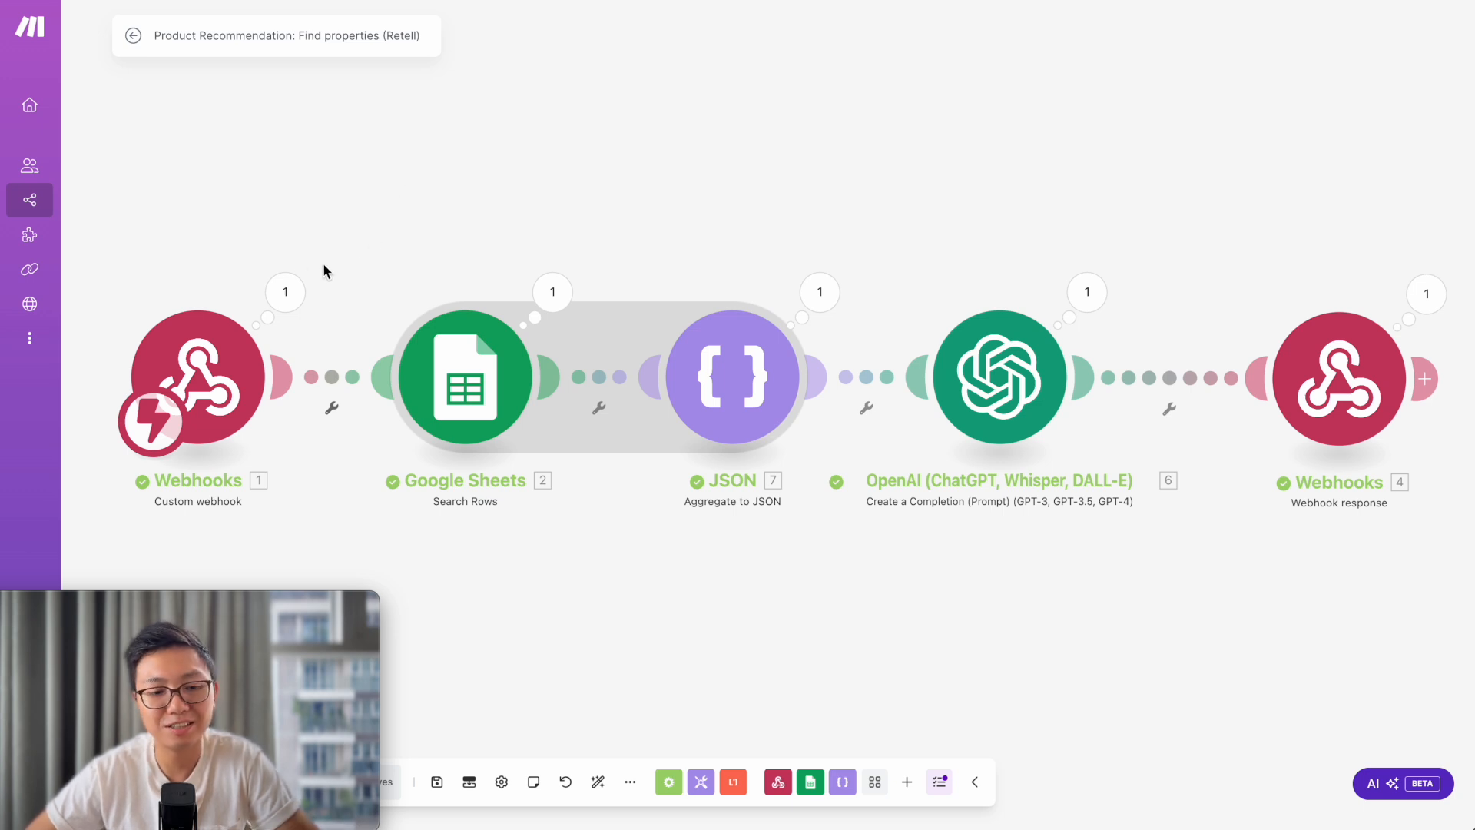
- Inspect the webhook's received find_properties args, then open the Google Sheets Search Rows settings
{"action": "left_click", "coordinate": [288, 295]}
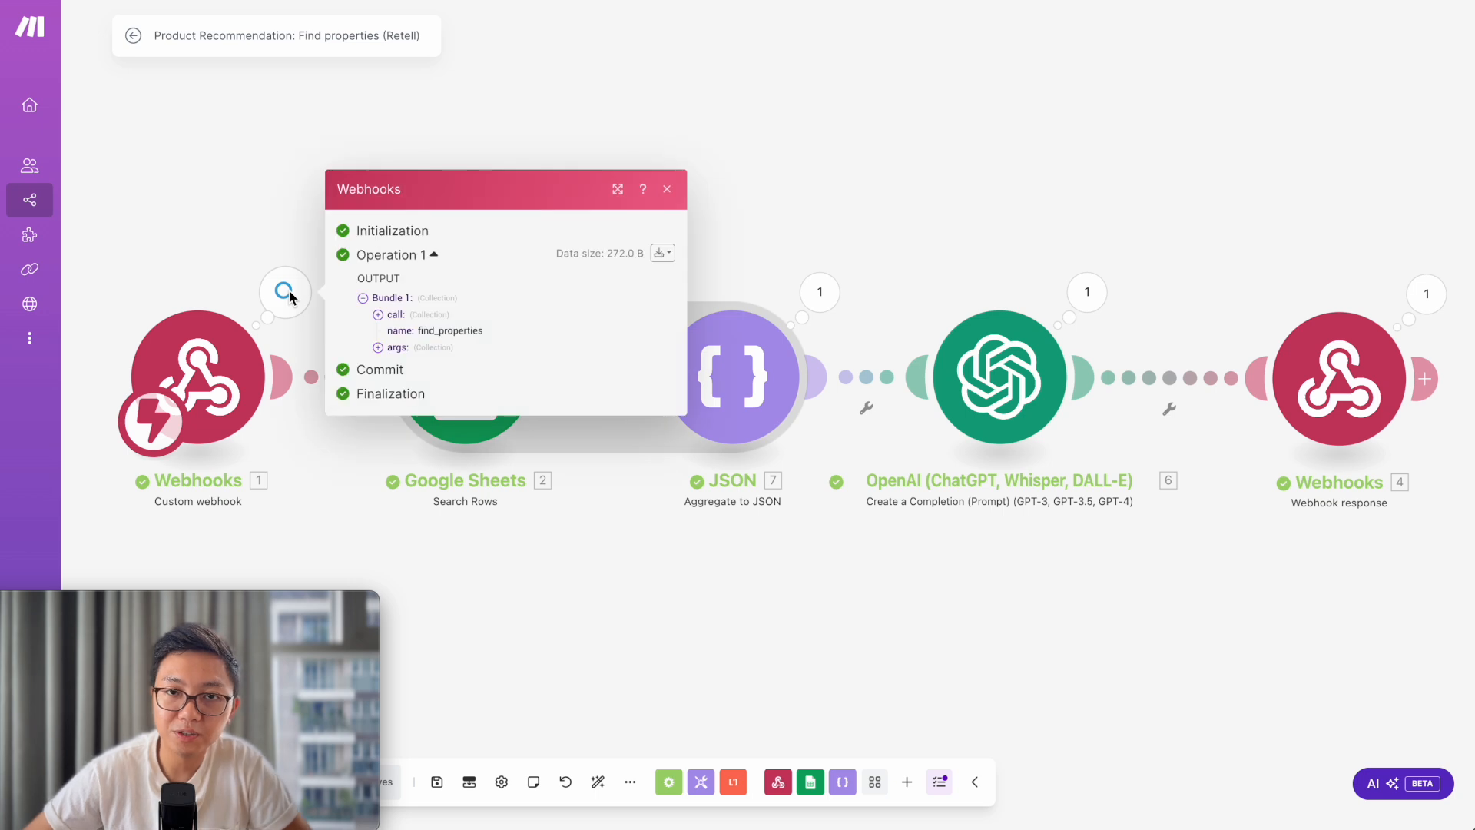
{"action": "left_click", "coordinate": [382, 353]}
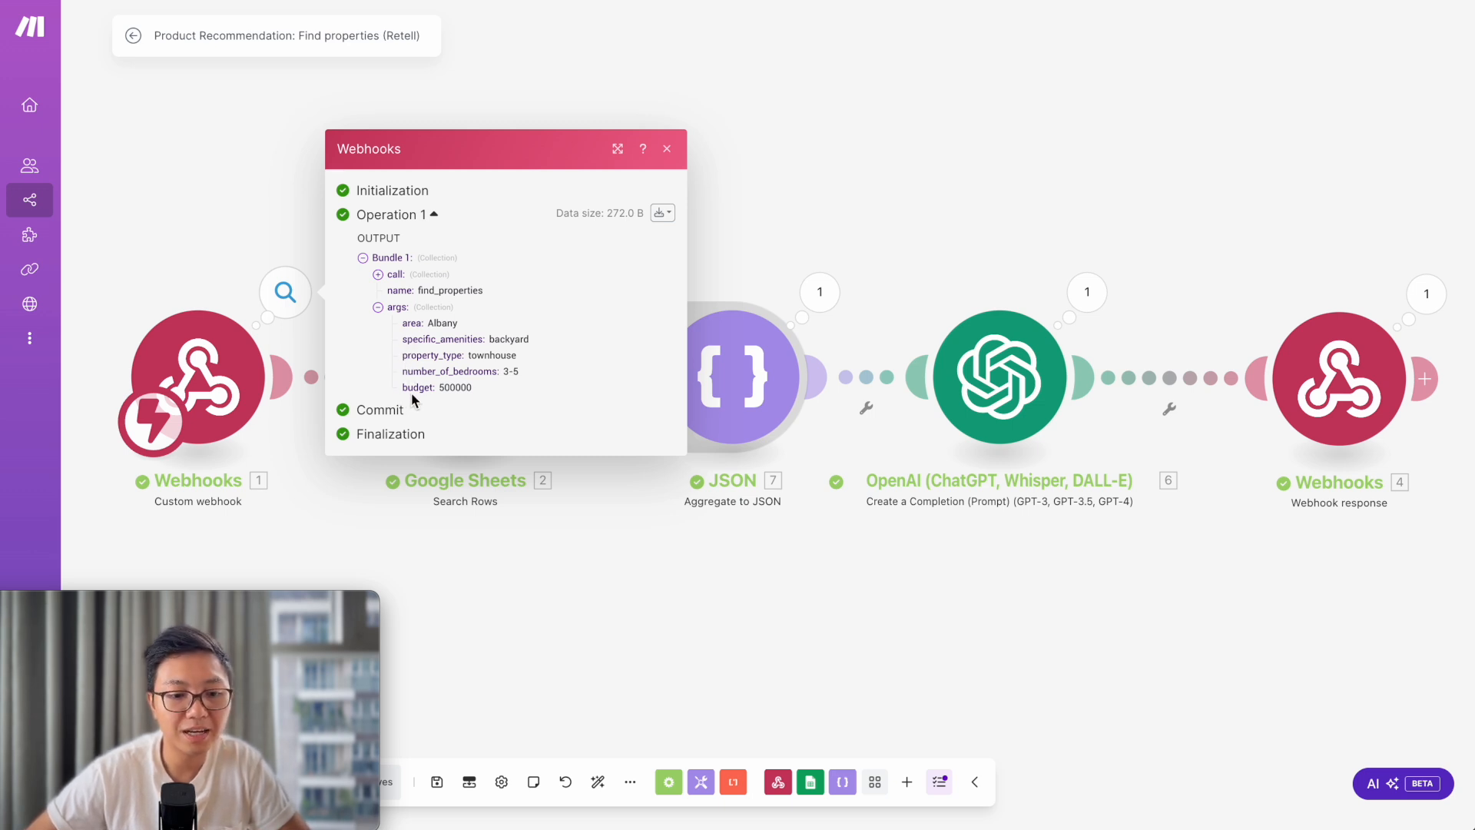
{"action": "left_click", "coordinate": [514, 68]}
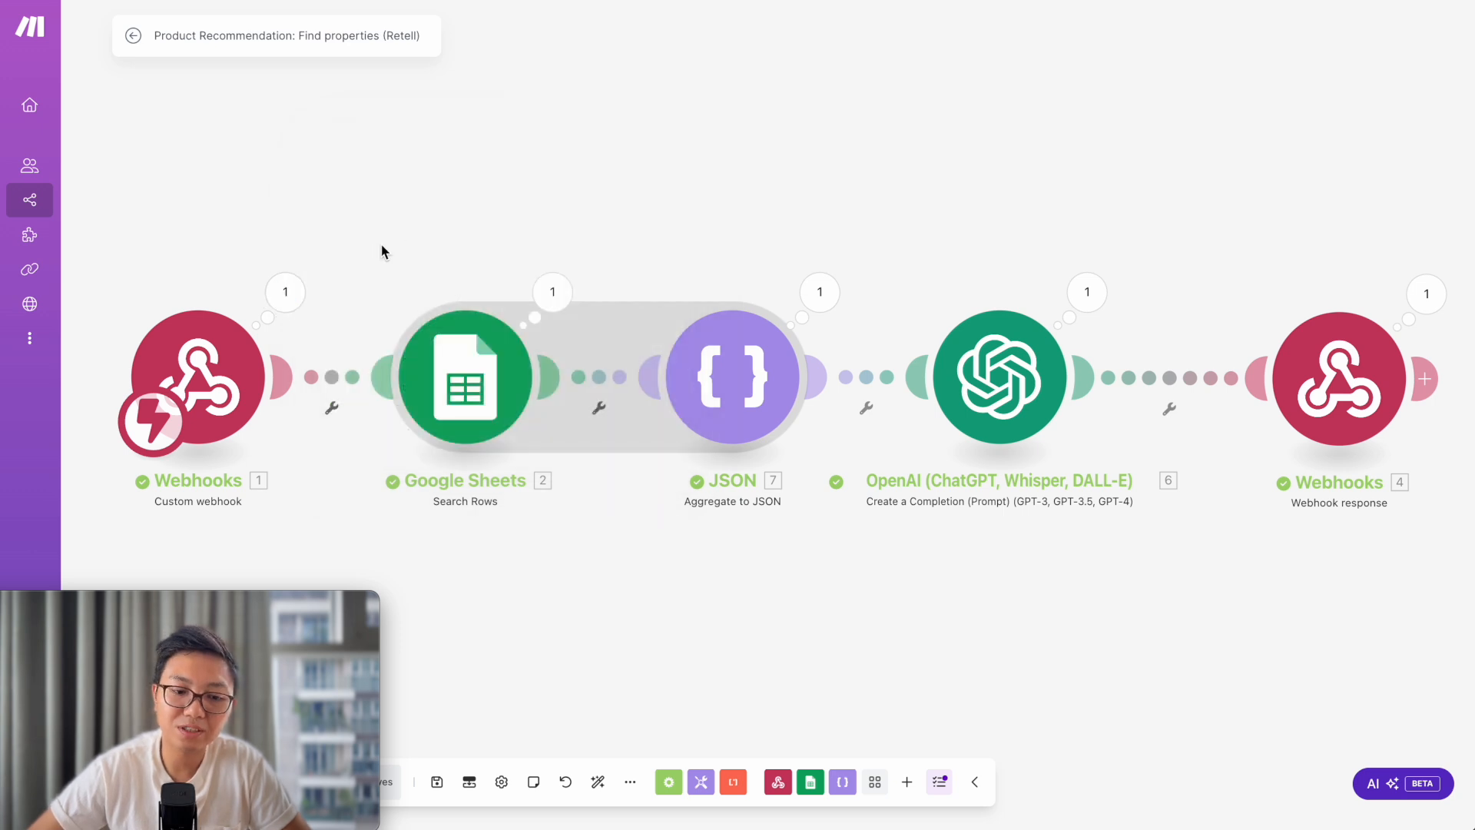
{"action": "left_click", "coordinate": [298, 291]}
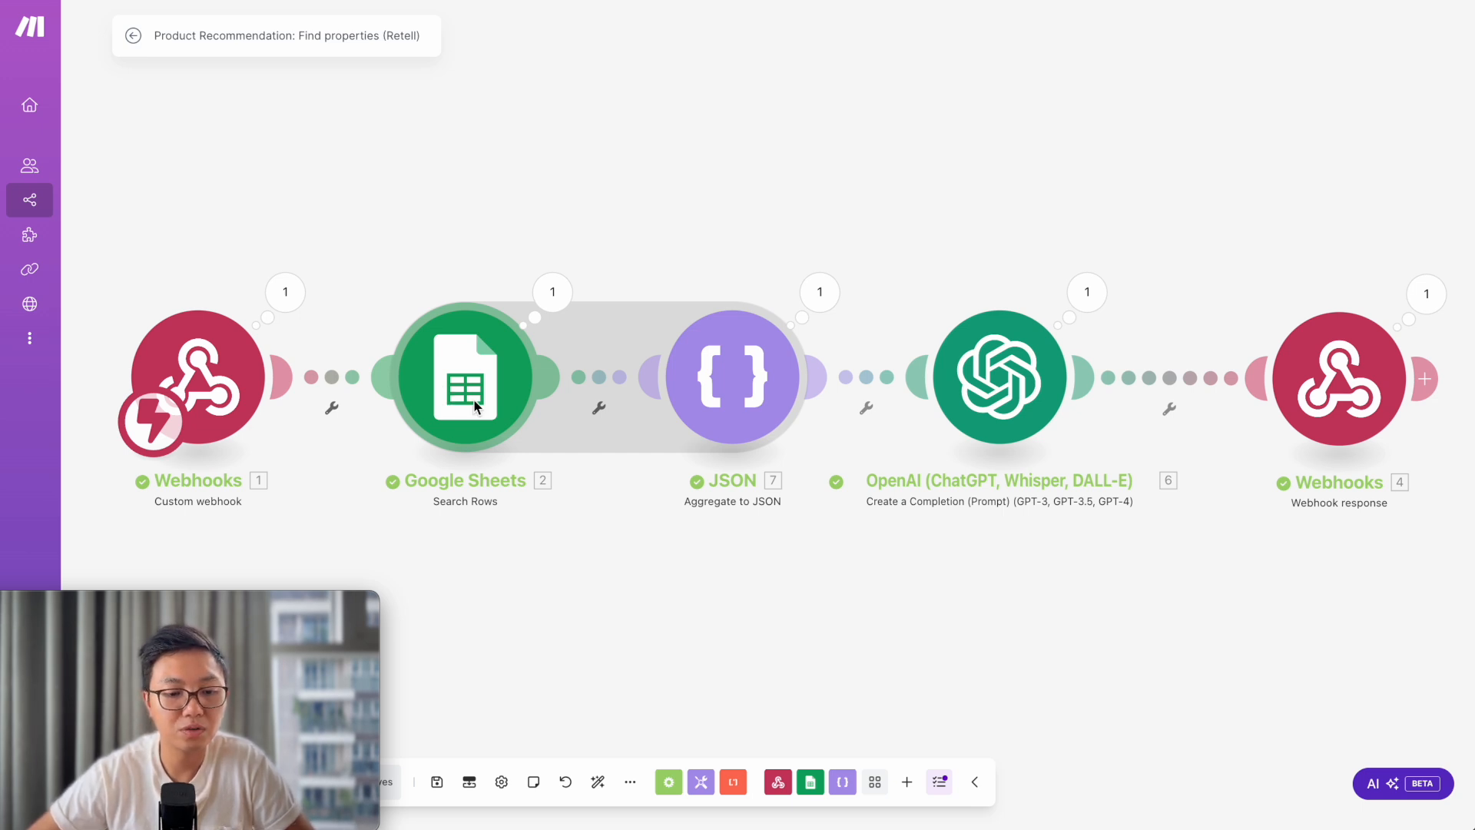
{"action": "left_click", "coordinate": [477, 399]}
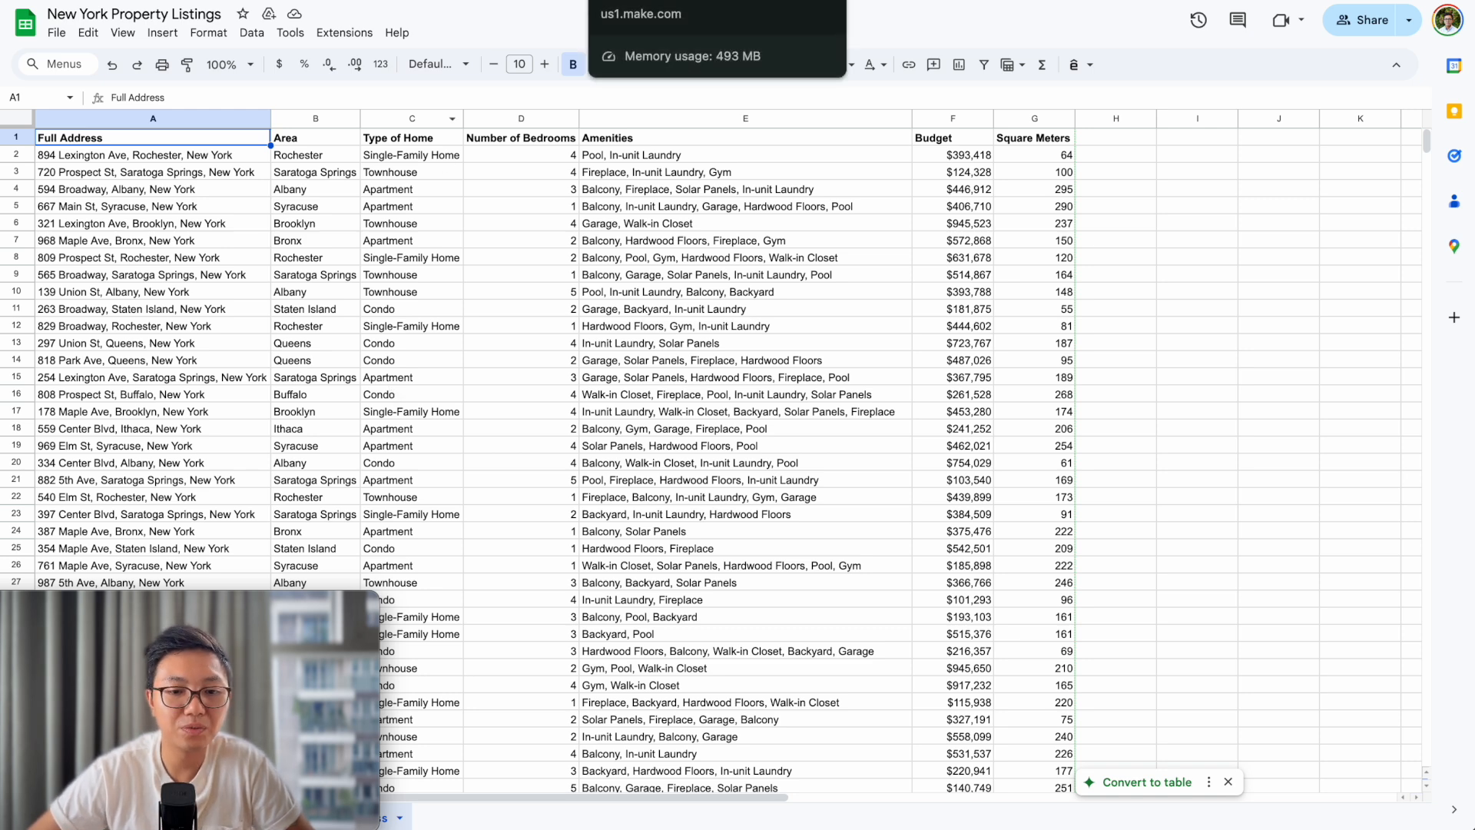
- Return from the New York Property Listings sheet to the Make.com Google Sheets module settings
{"action": "left_click", "coordinate": [661, 1]}
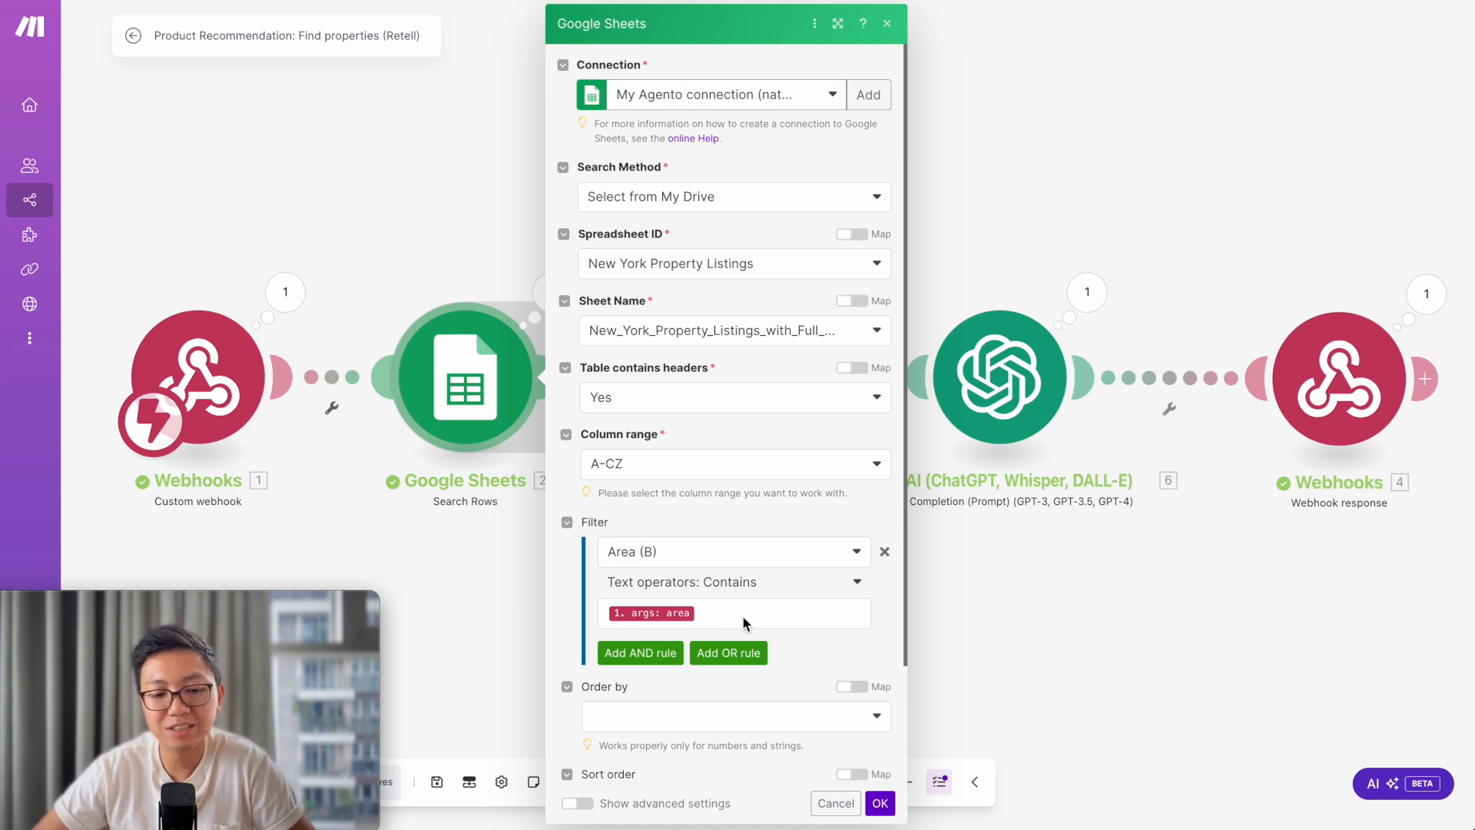
- Compare the Area (B) filter value with the Albany listing in cell B4, then close the settings
{"action": "left_click", "coordinate": [732, 617]}
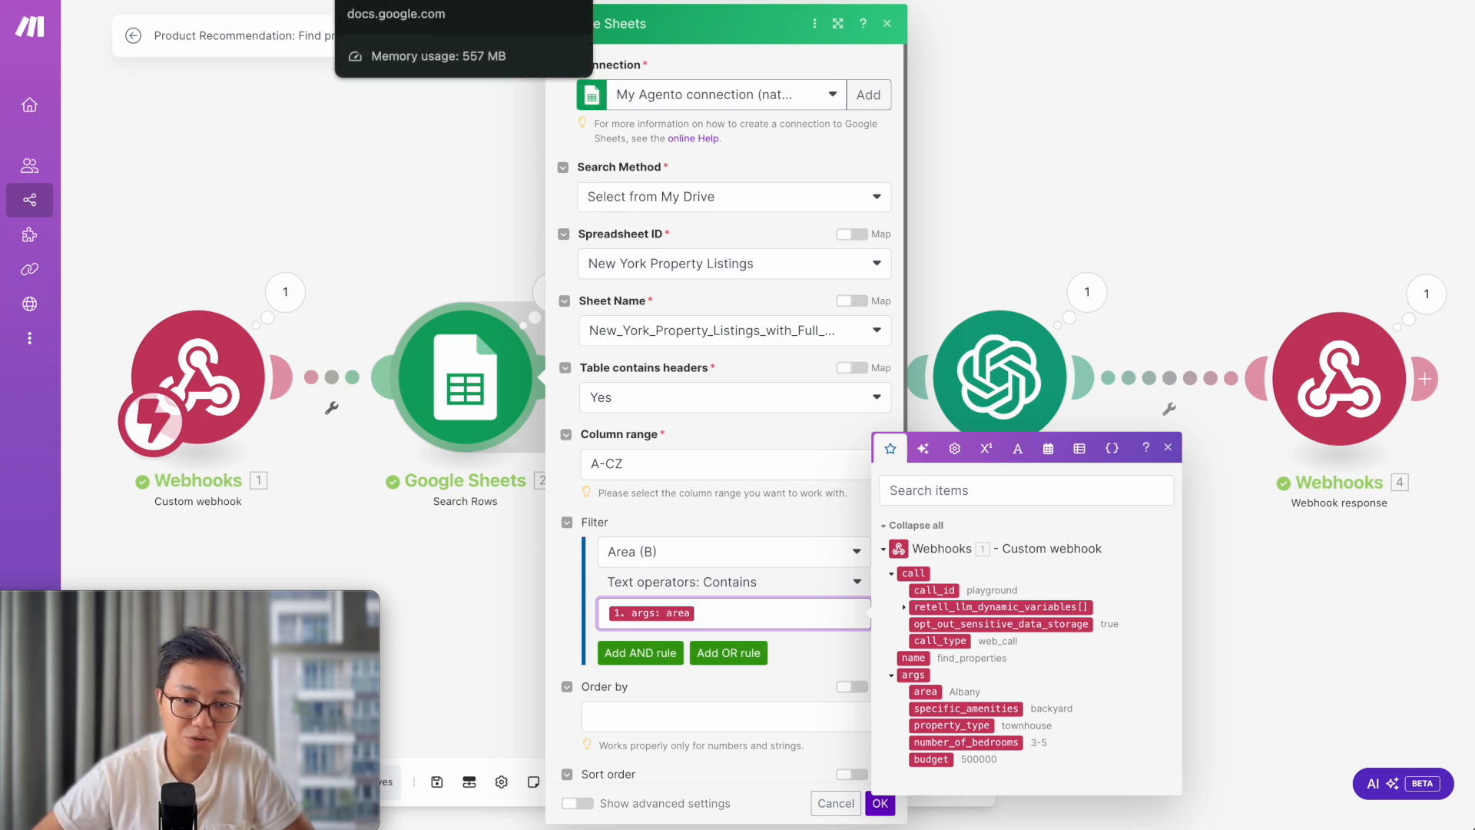
{"action": "left_click", "coordinate": [400, 0]}
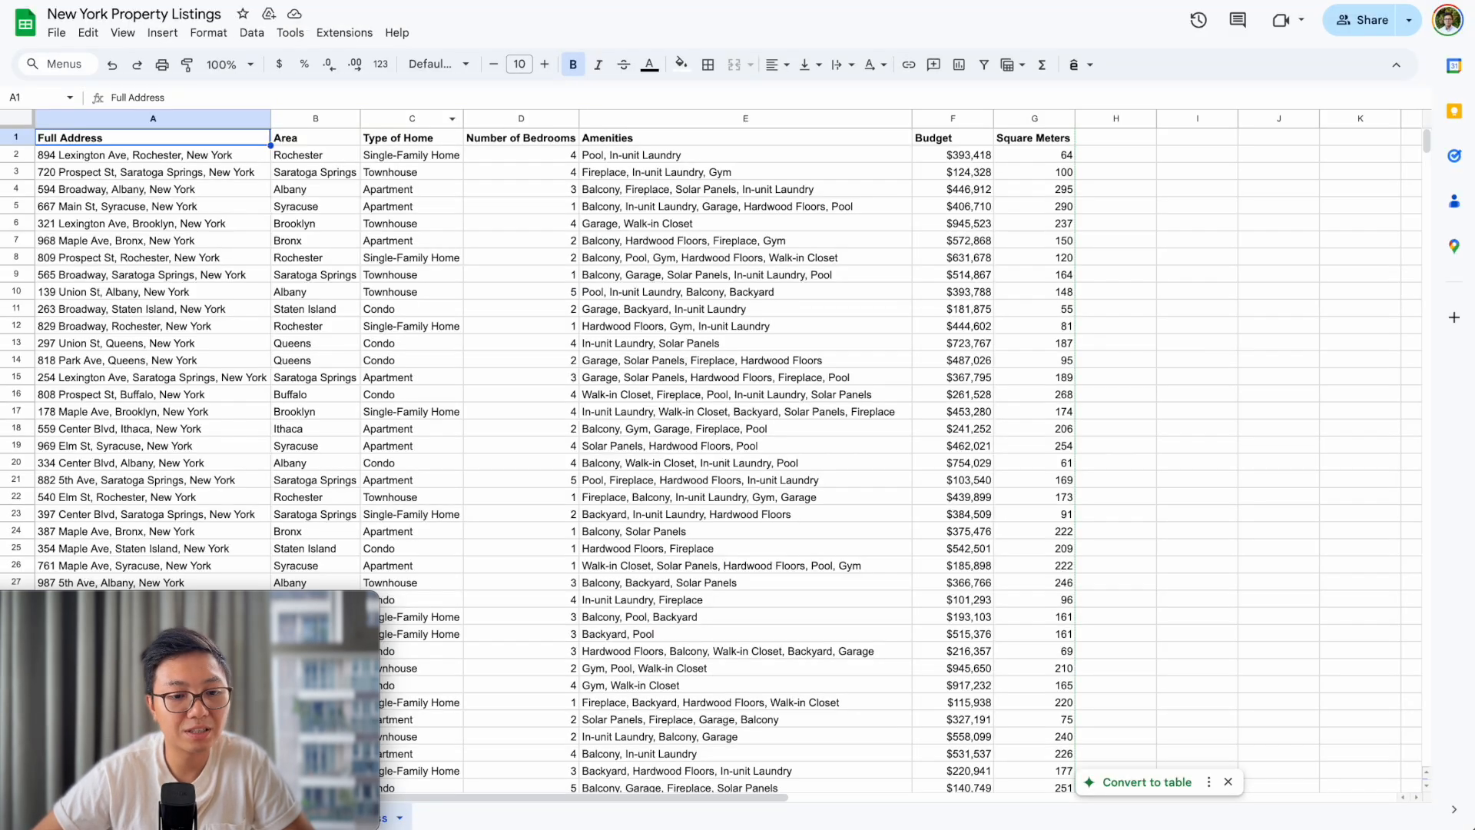
{"action": "left_click", "coordinate": [15, 189]}
{"action": "left_click", "coordinate": [300, 189]}
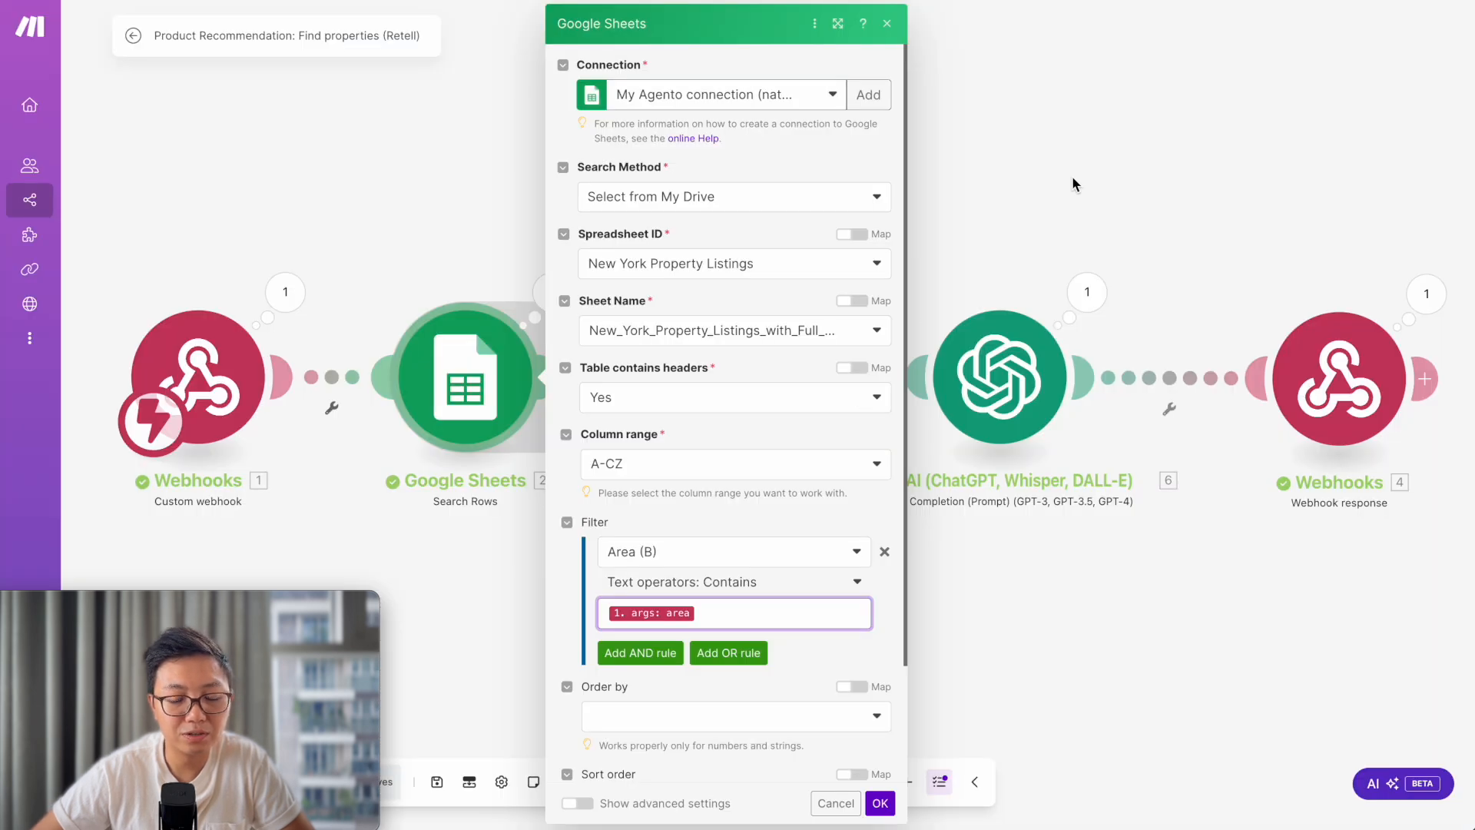
{"action": "left_click", "coordinate": [1069, 178]}
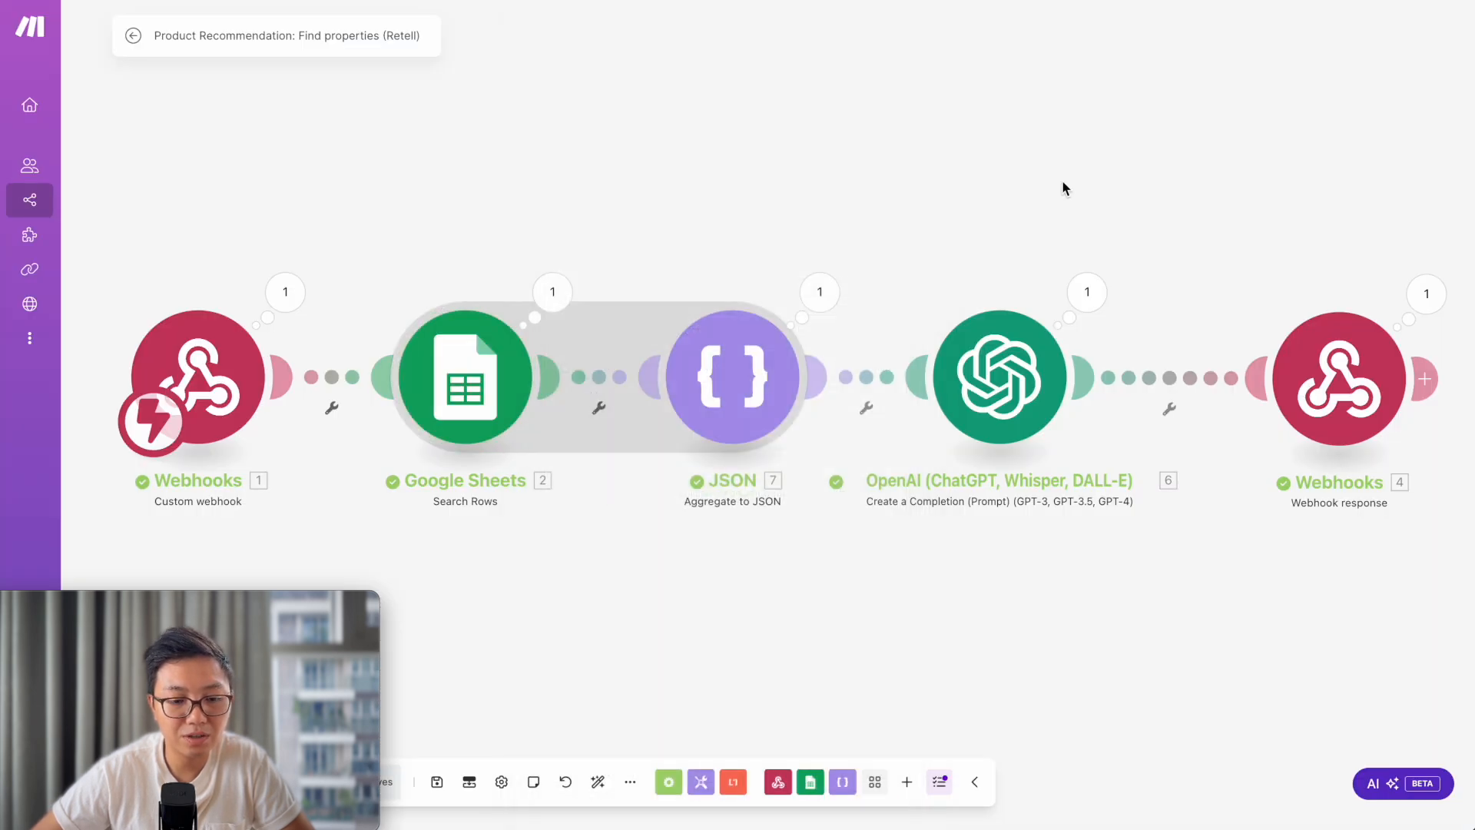
- Scroll through the Google Sheets search output's eight Albany listings, then close it
{"action": "left_click", "coordinate": [567, 295]}
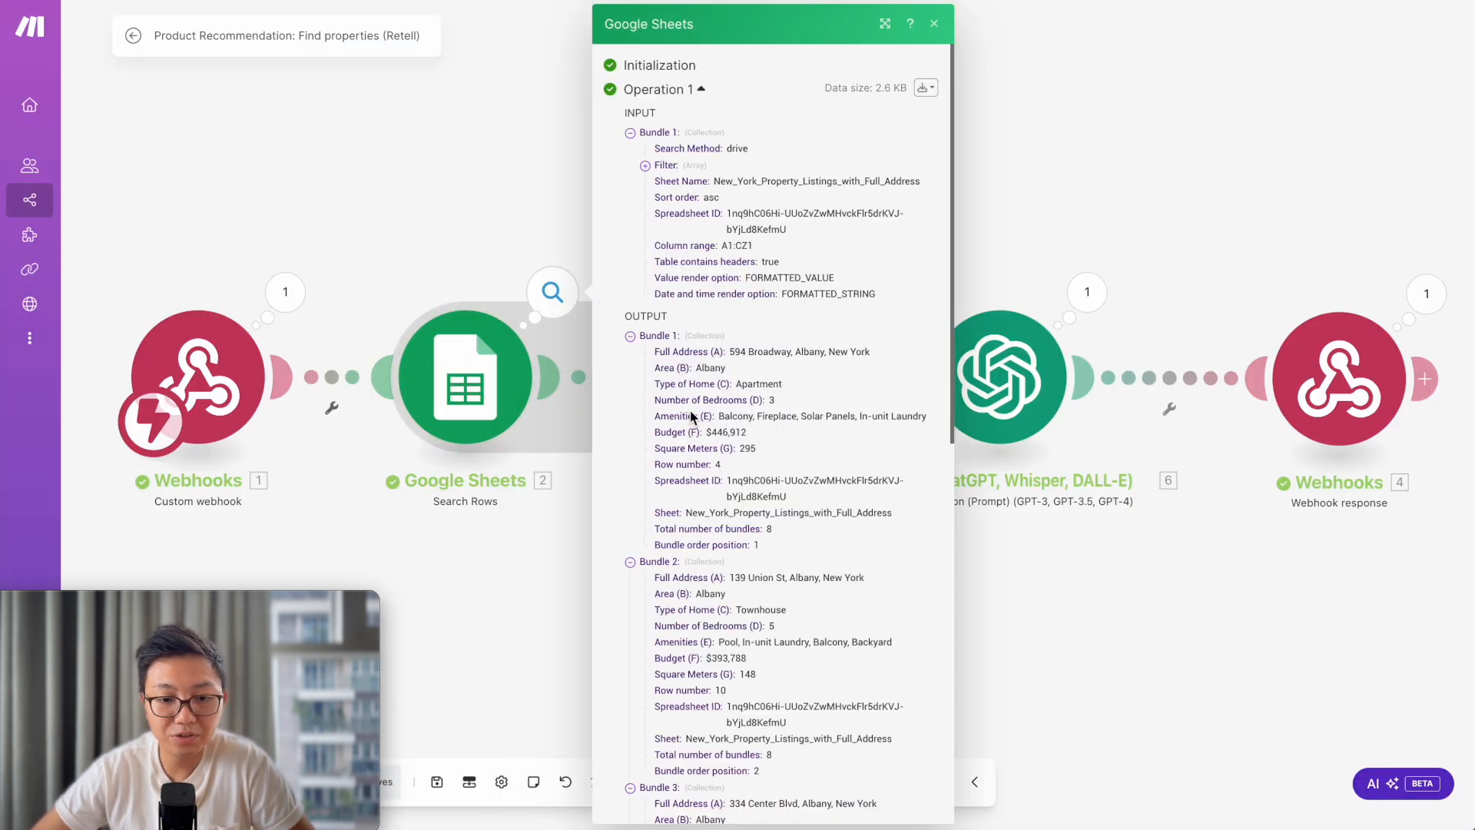
{"action": "scroll", "coordinate": [652, 371], "scroll_direction": "down", "scroll_amount": 1}
{"action": "scroll", "coordinate": [651, 371], "scroll_direction": "down", "scroll_amount": 5}
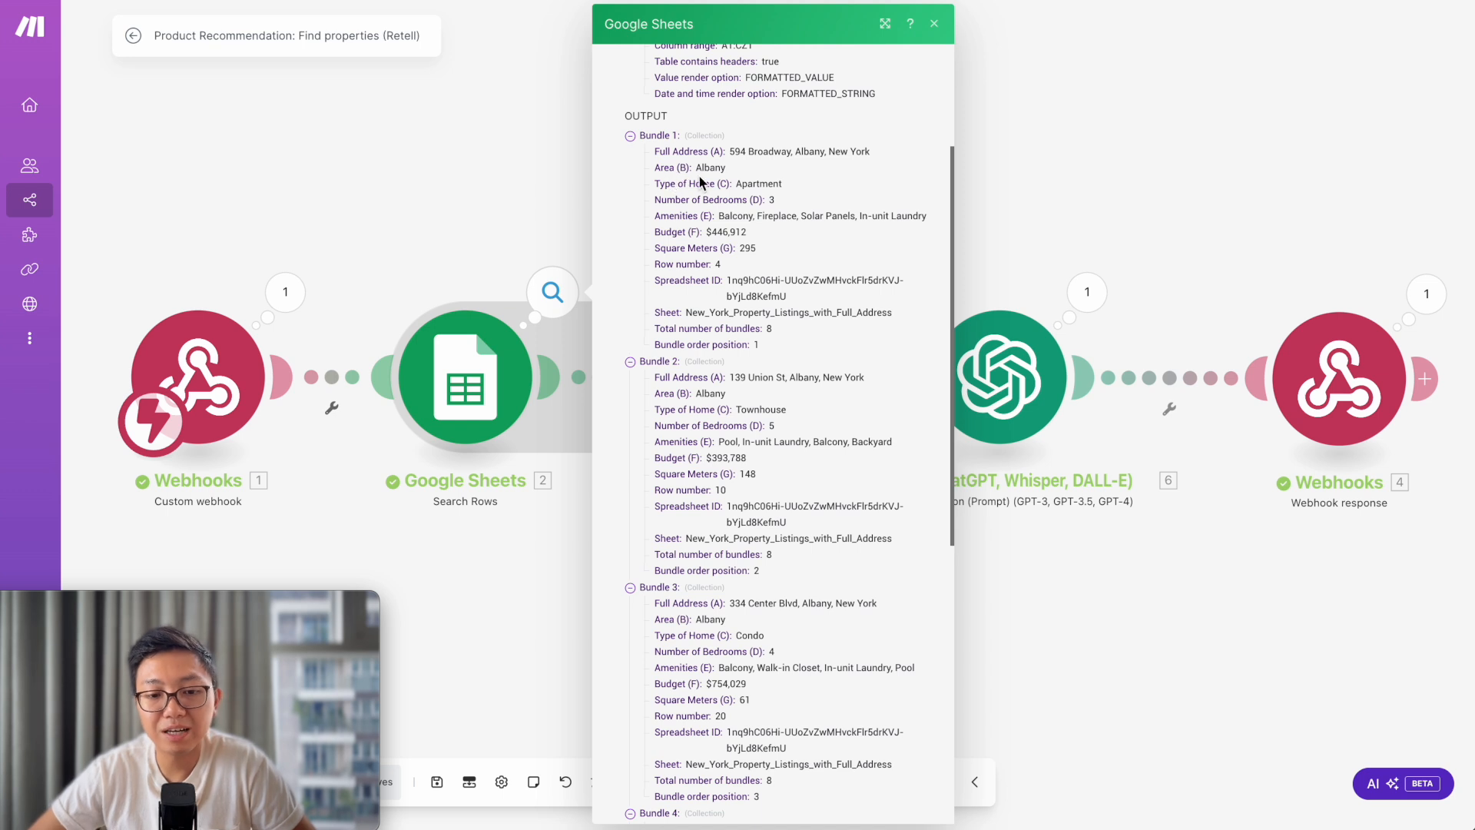
{"action": "scroll", "coordinate": [874, 285], "scroll_direction": "down", "scroll_amount": 1}
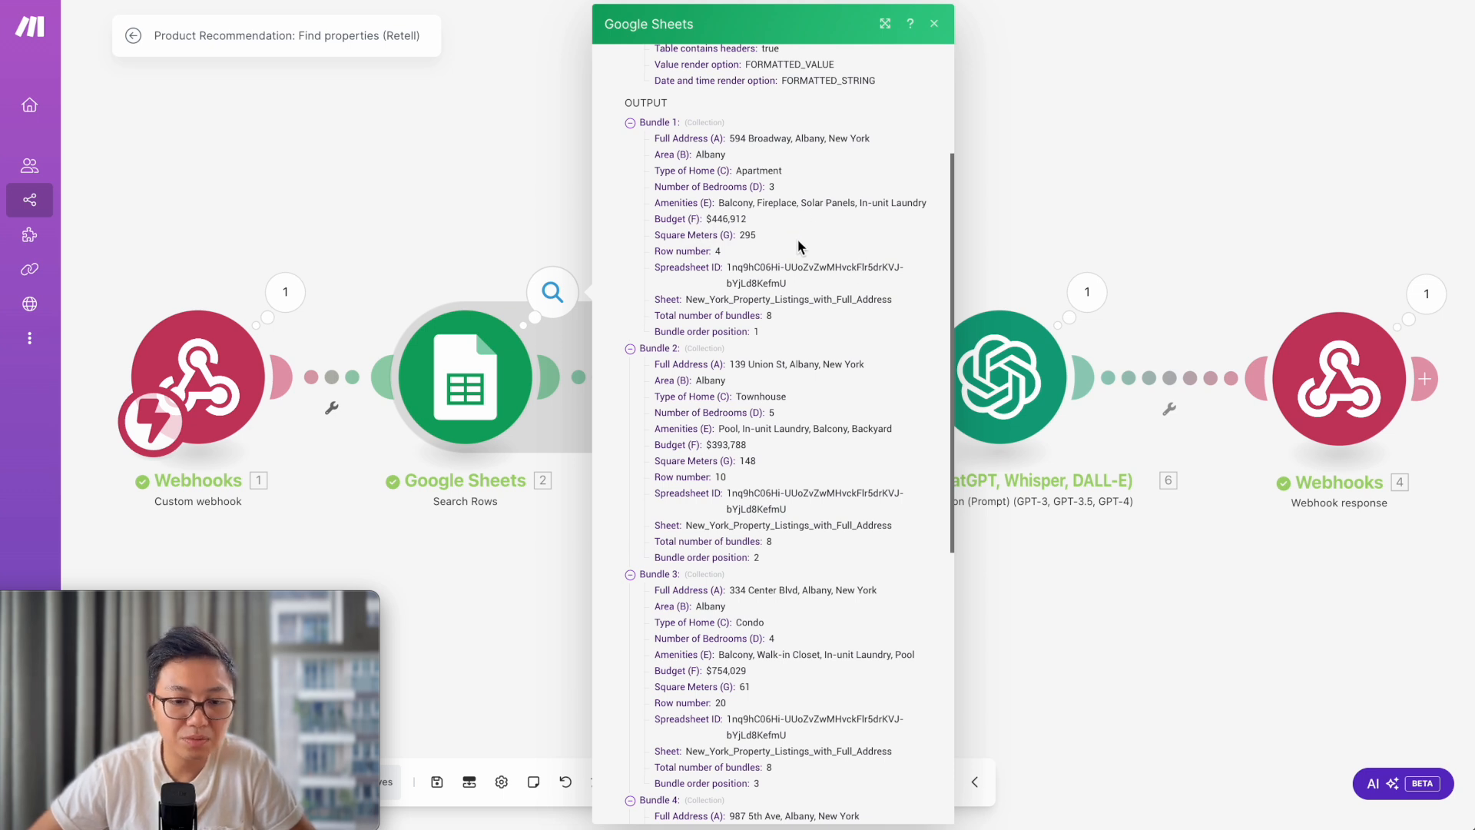
{"action": "scroll", "coordinate": [644, 350], "scroll_direction": "down", "scroll_amount": 7}
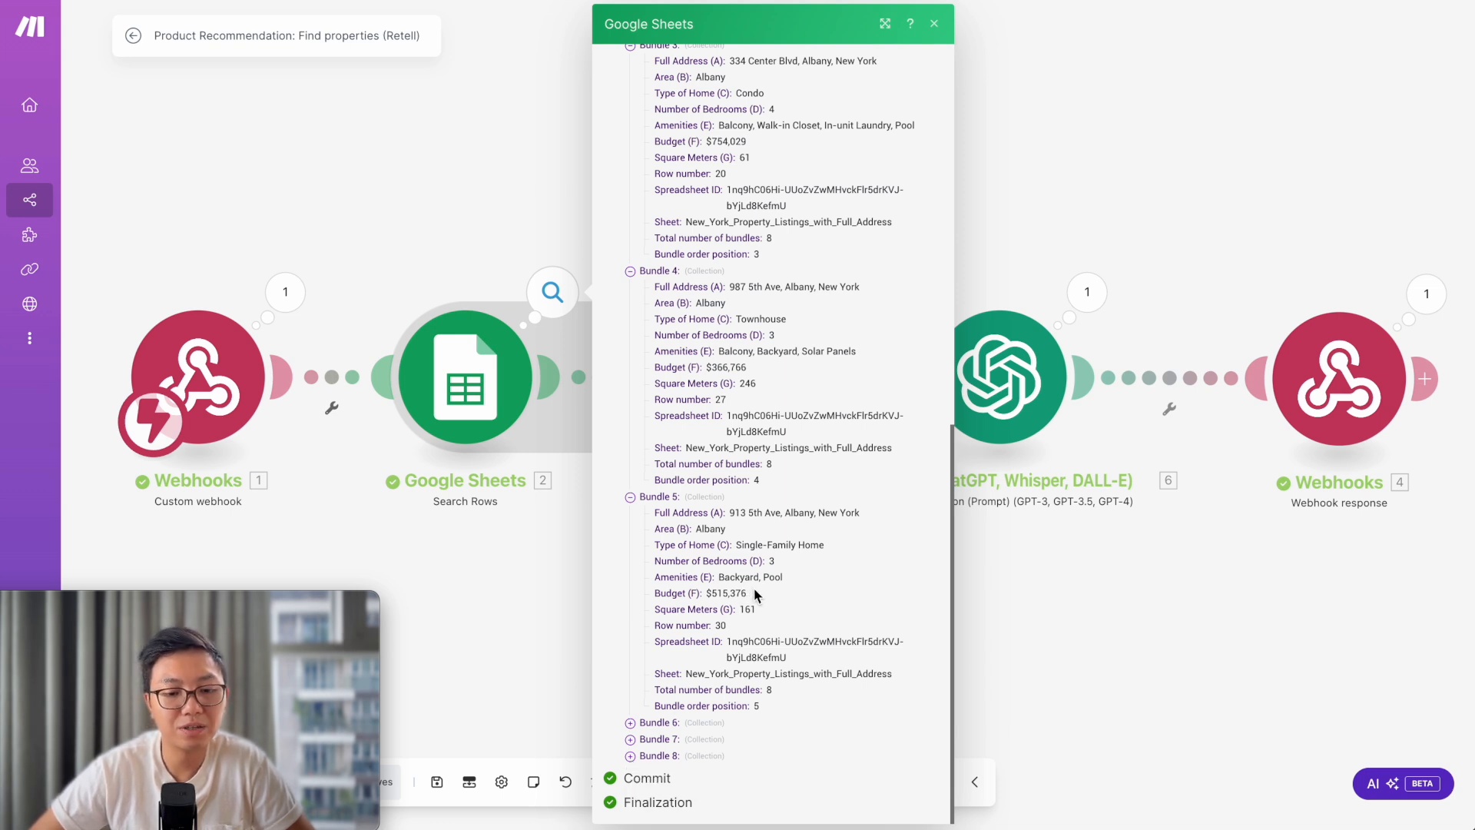
{"action": "left_click", "coordinate": [474, 605]}
- Reopen the webhook's received data and expand its args to see the search criteria
{"action": "left_click", "coordinate": [298, 275]}
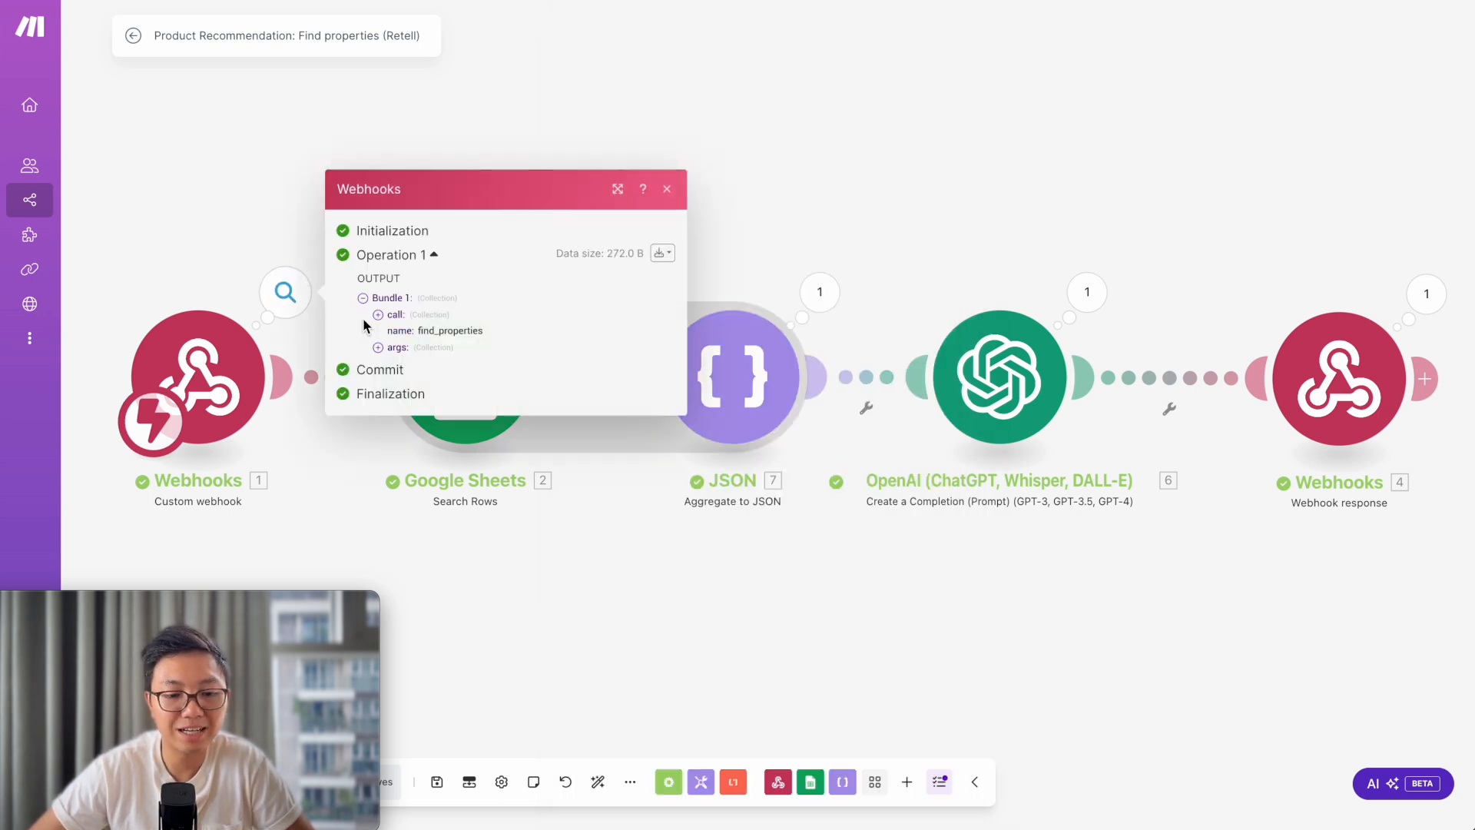
{"action": "left_click", "coordinate": [378, 347]}
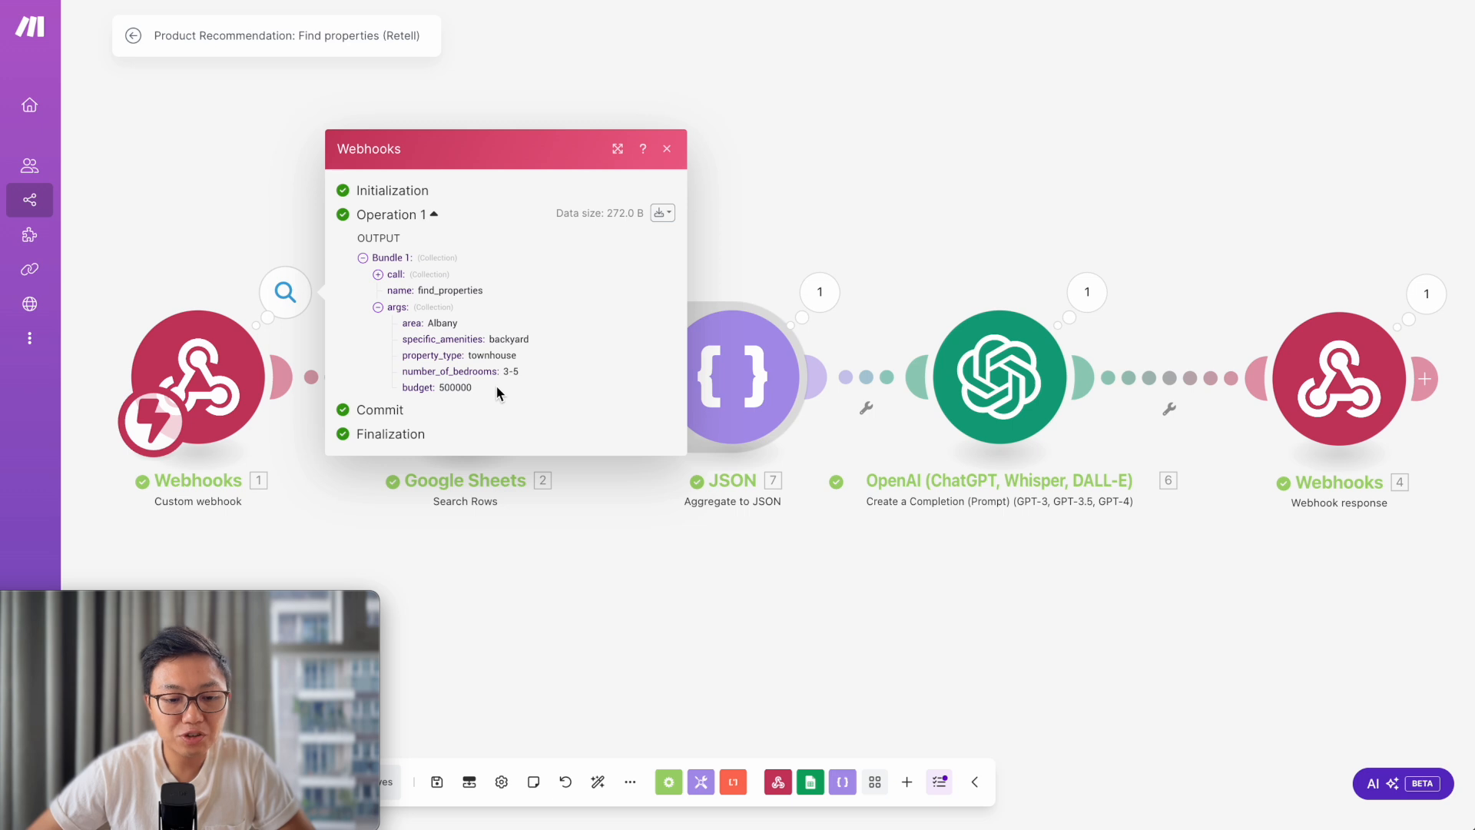
{"action": "left_click", "coordinate": [906, 146]}
- Review the eight property rows in the Google Sheets search output, then close it
{"action": "left_click", "coordinate": [564, 293]}
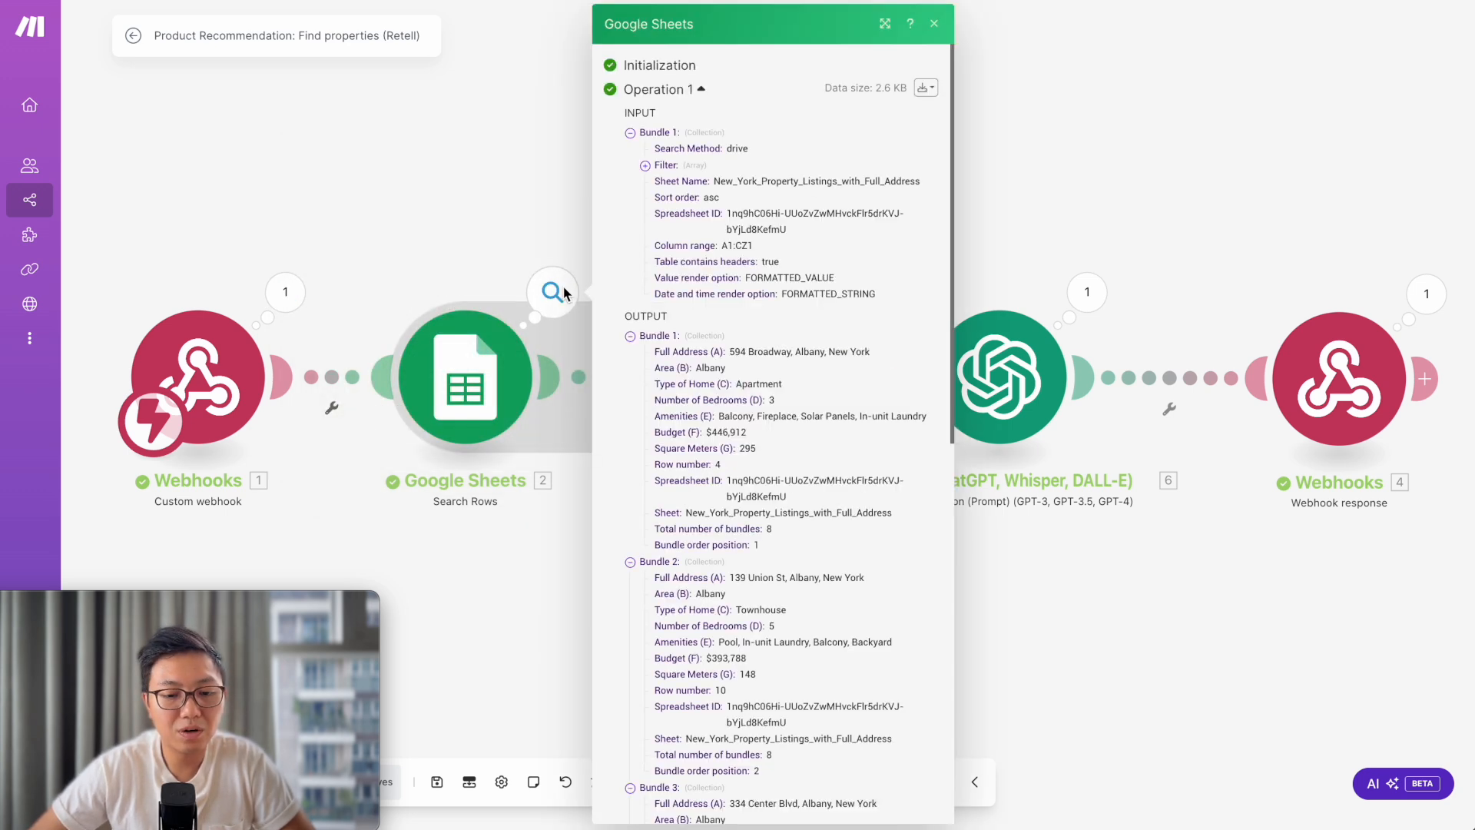
{"action": "scroll", "coordinate": [734, 478], "scroll_direction": "down", "scroll_amount": 10}
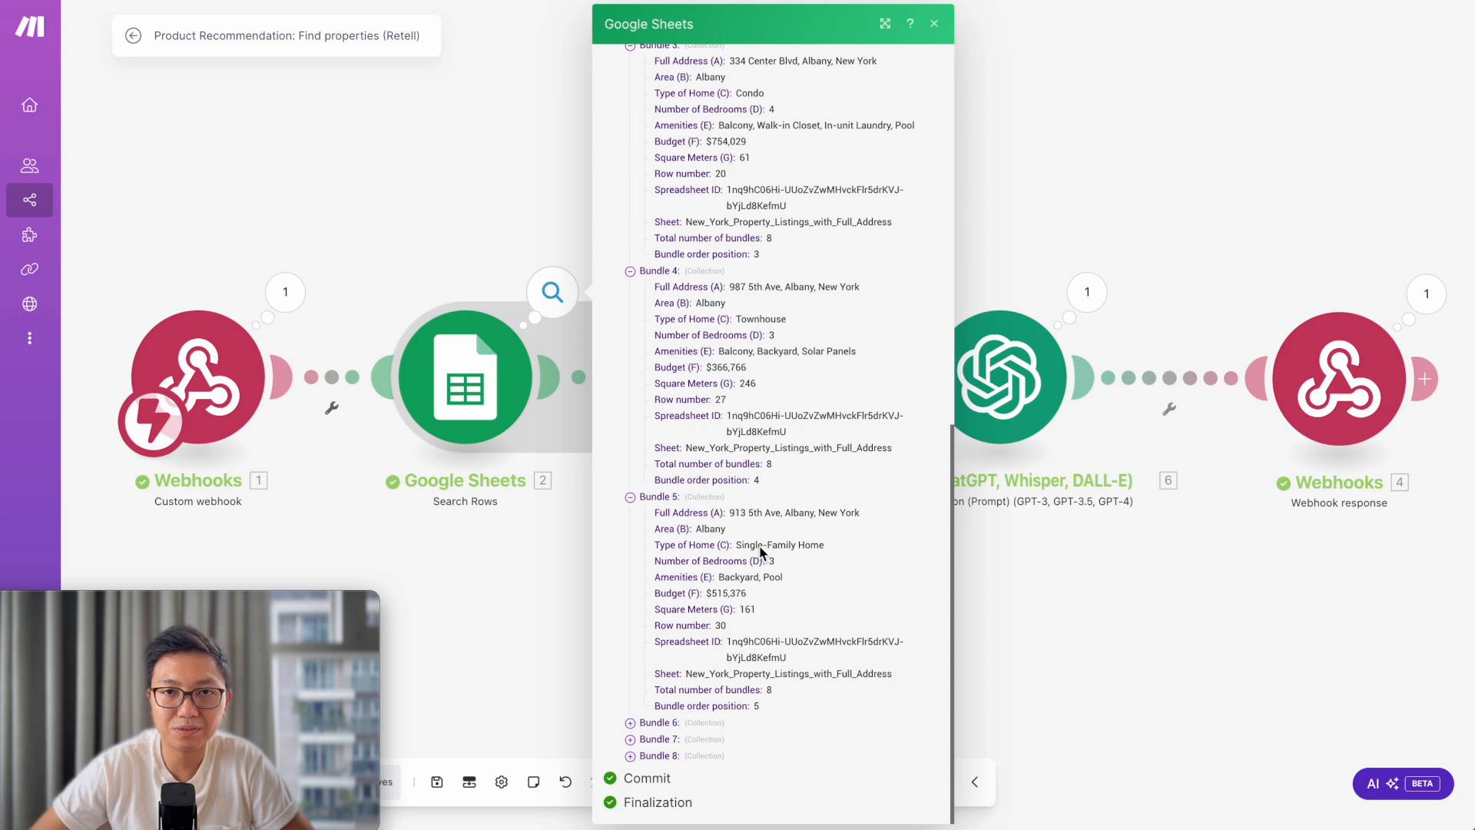
{"action": "left_click", "coordinate": [542, 583]}
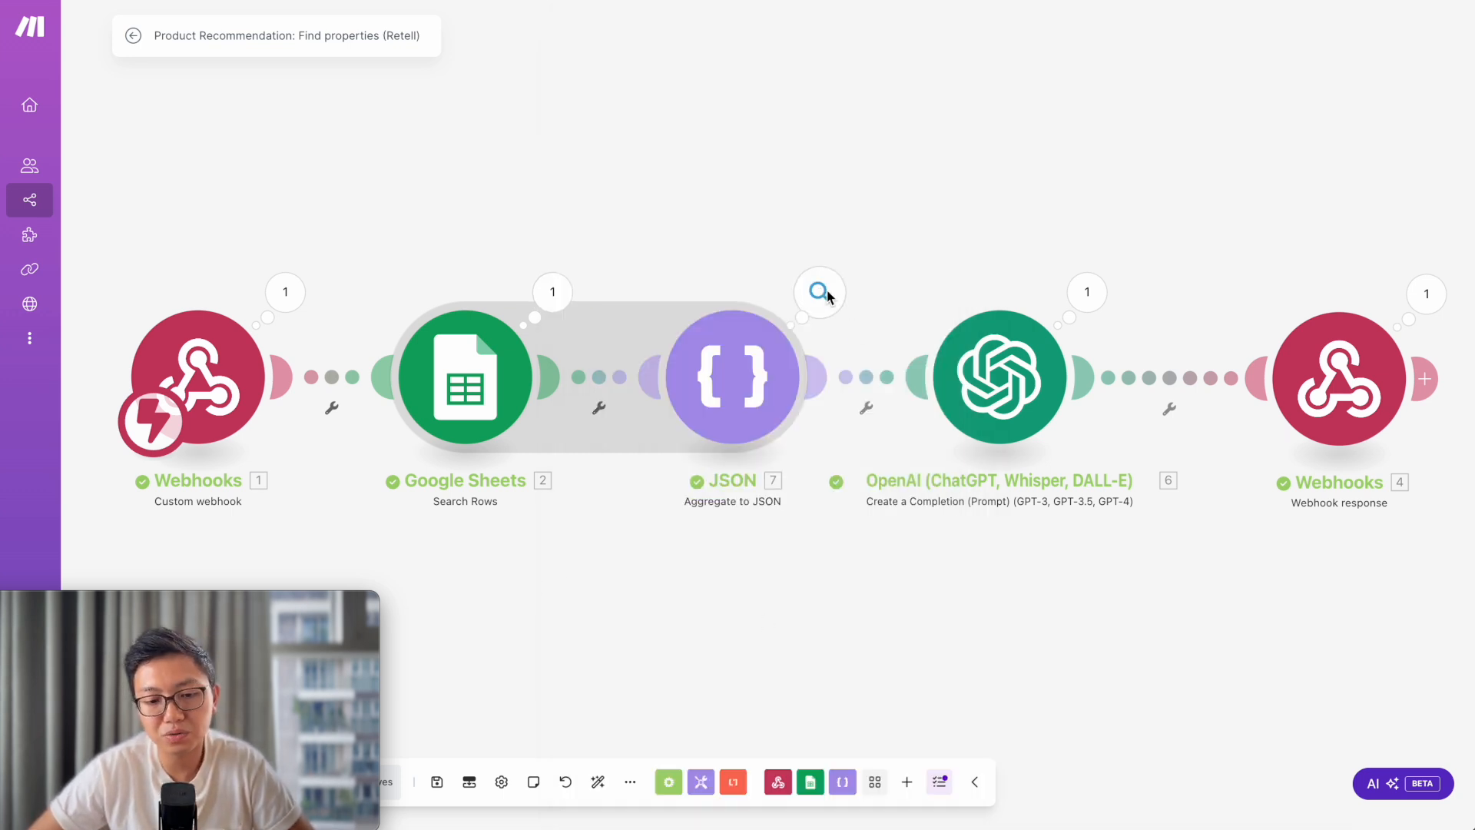
{"action": "left_click", "coordinate": [552, 300]}
{"action": "scroll", "coordinate": [699, 430], "scroll_direction": "down", "scroll_amount": 10}
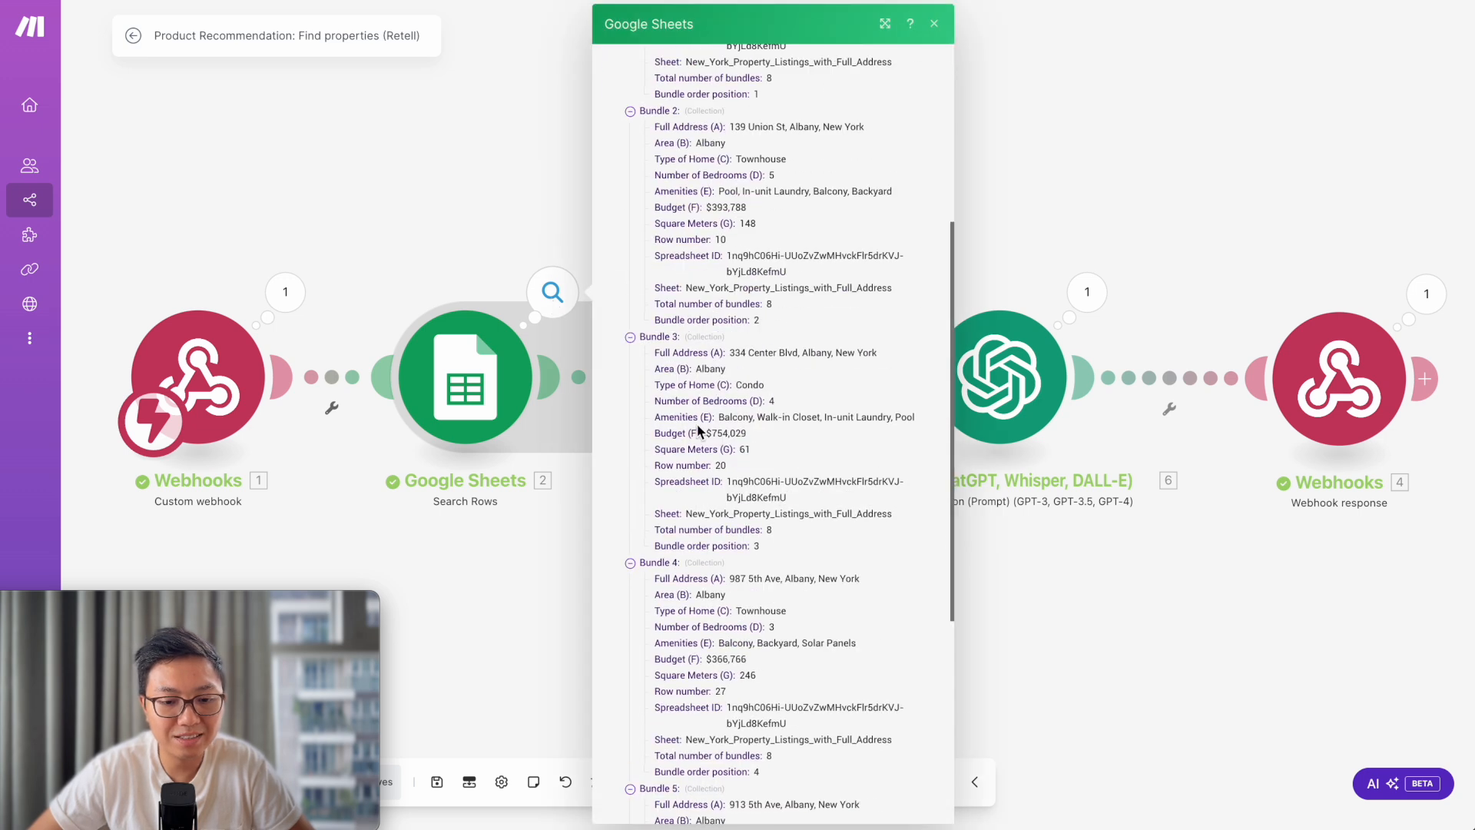
{"action": "left_click", "coordinate": [526, 569]}
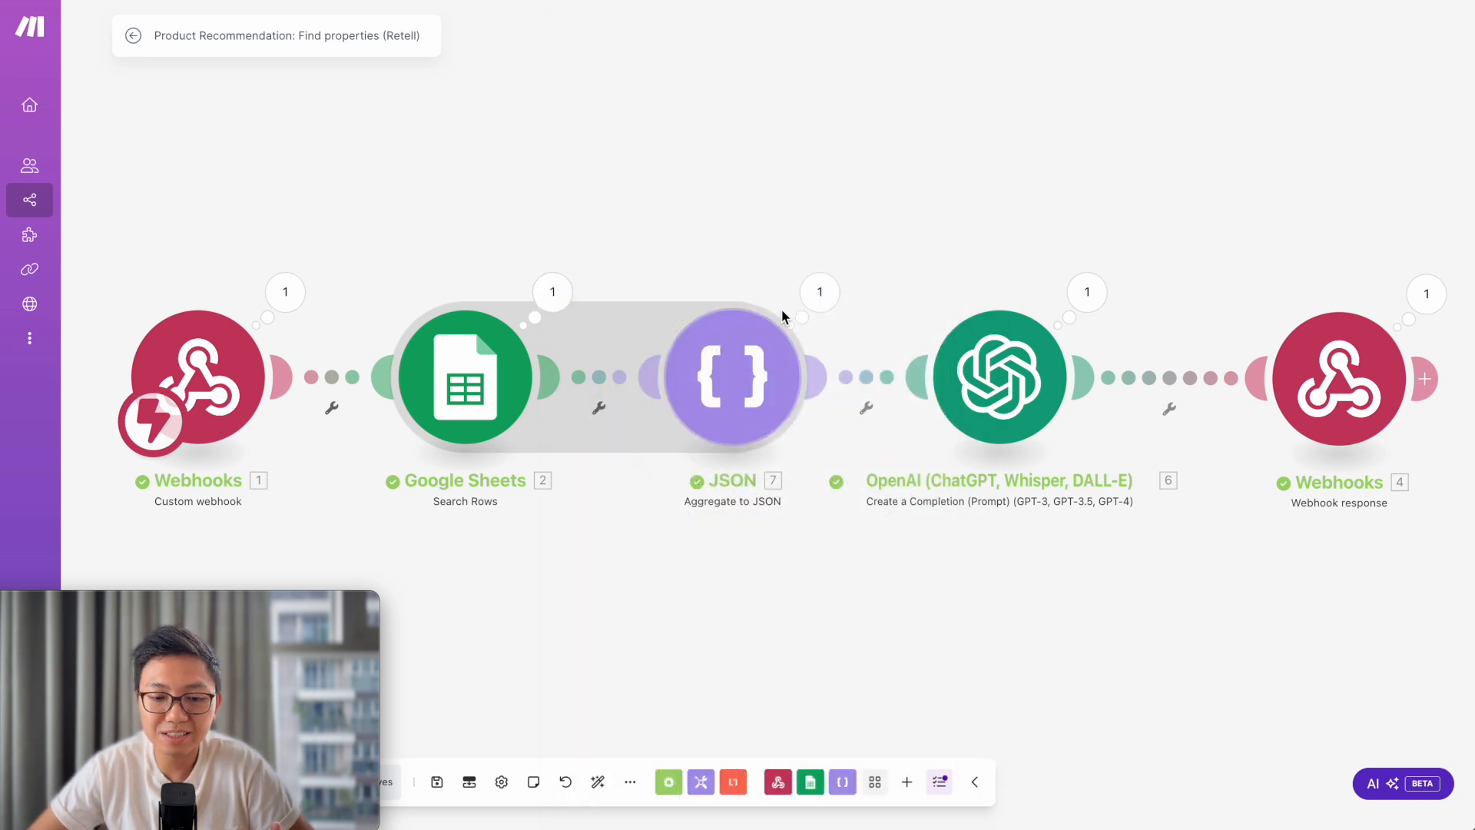
{"action": "left_click", "coordinate": [819, 294]}
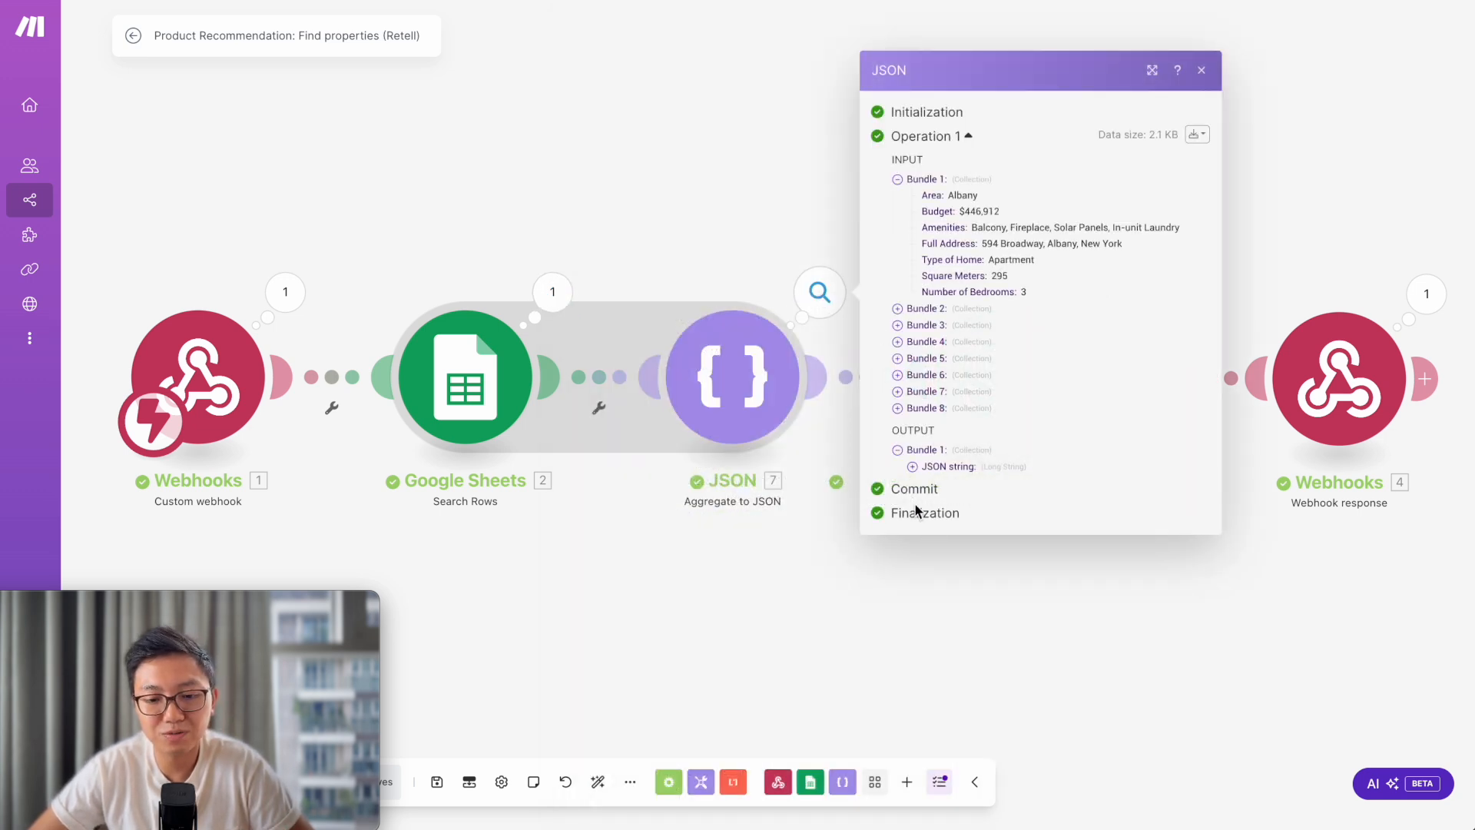
{"action": "left_click", "coordinate": [912, 466]}
{"action": "scroll", "coordinate": [966, 430], "scroll_direction": "down", "scroll_amount": 5}
{"action": "scroll", "coordinate": [965, 430], "scroll_direction": "up", "scroll_amount": 5}
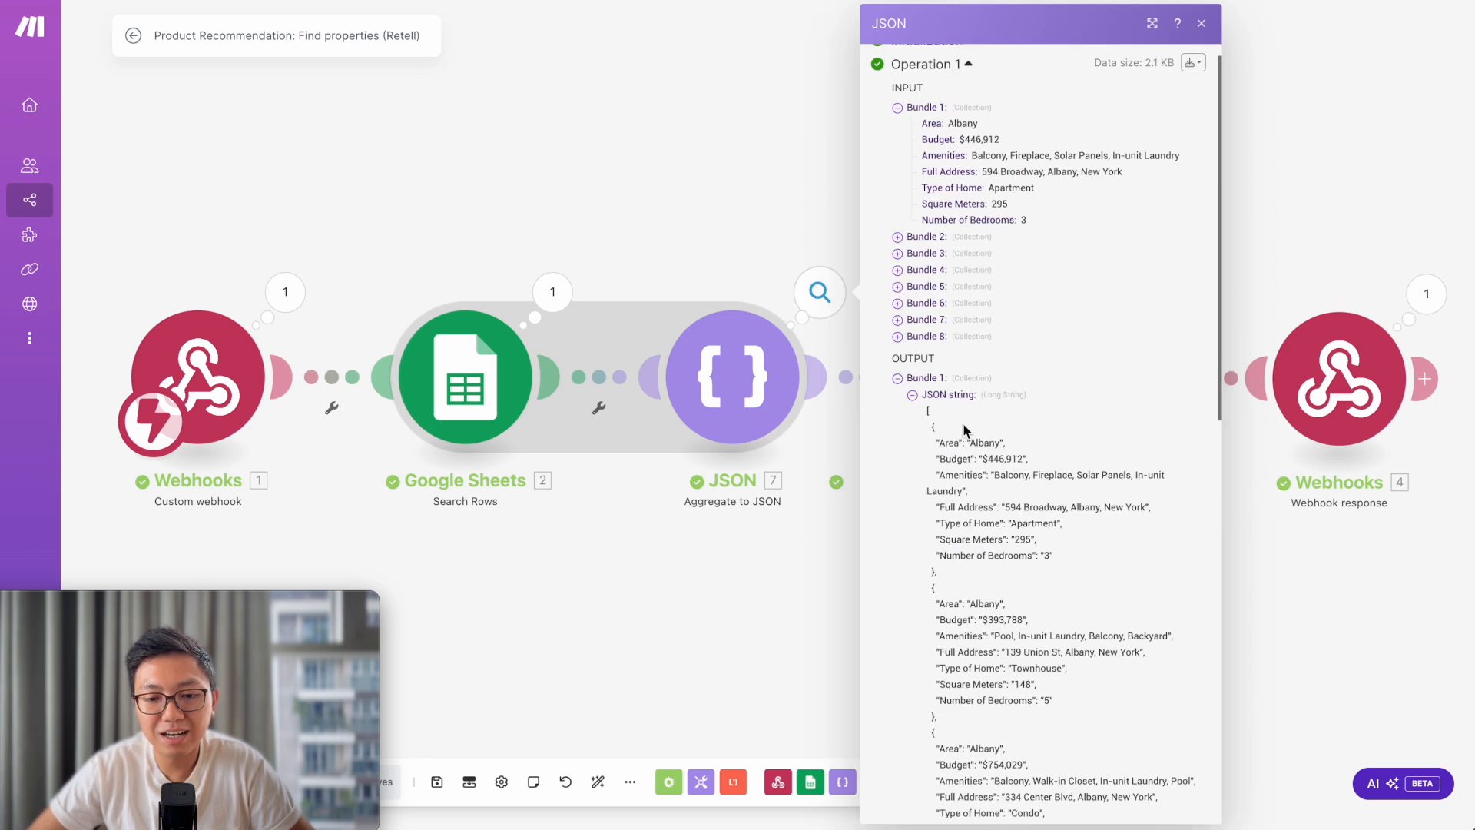
{"action": "left_click", "coordinate": [912, 395]}
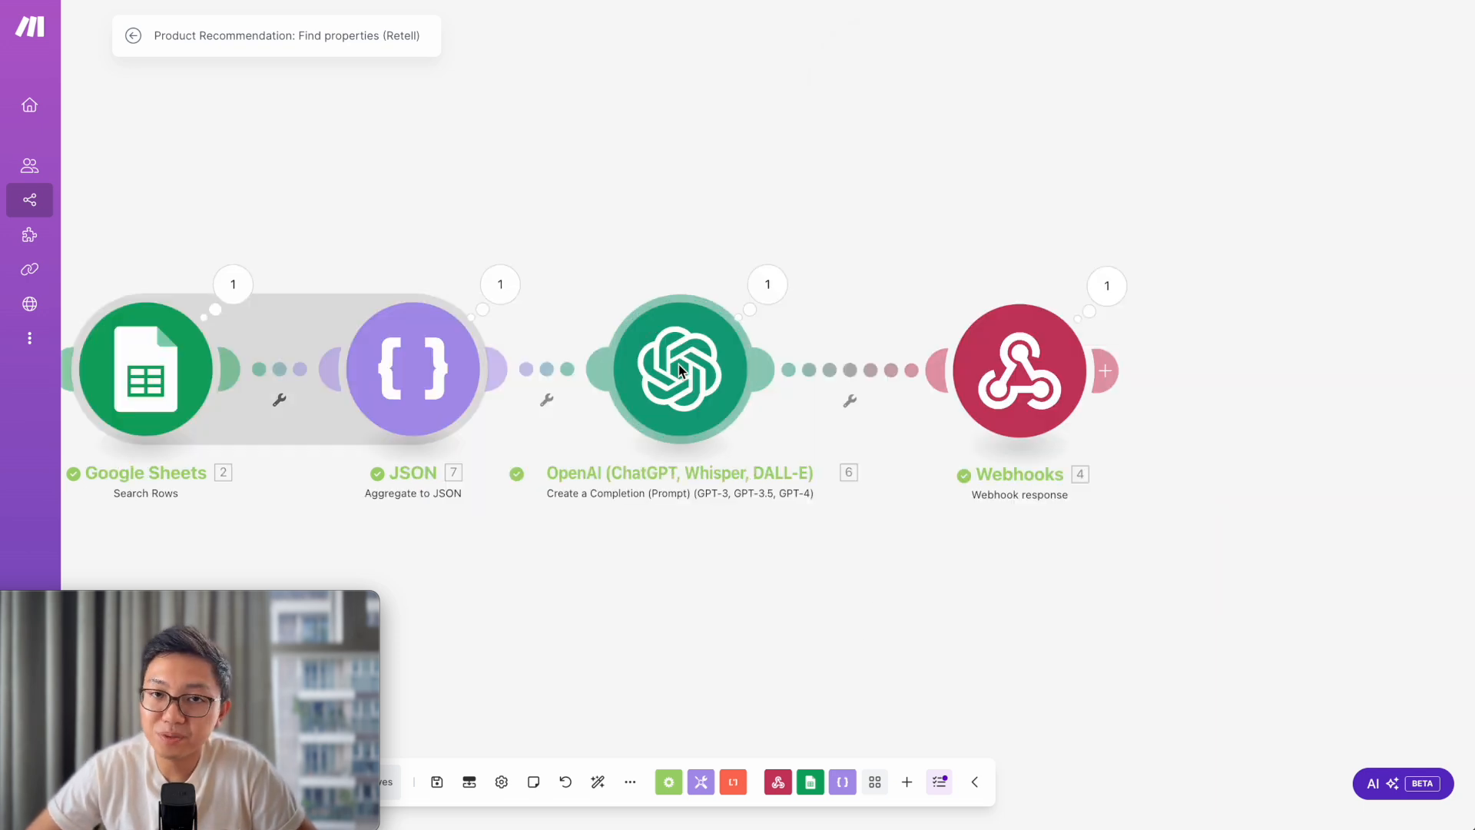
{"action": "left_click", "coordinate": [679, 368]}
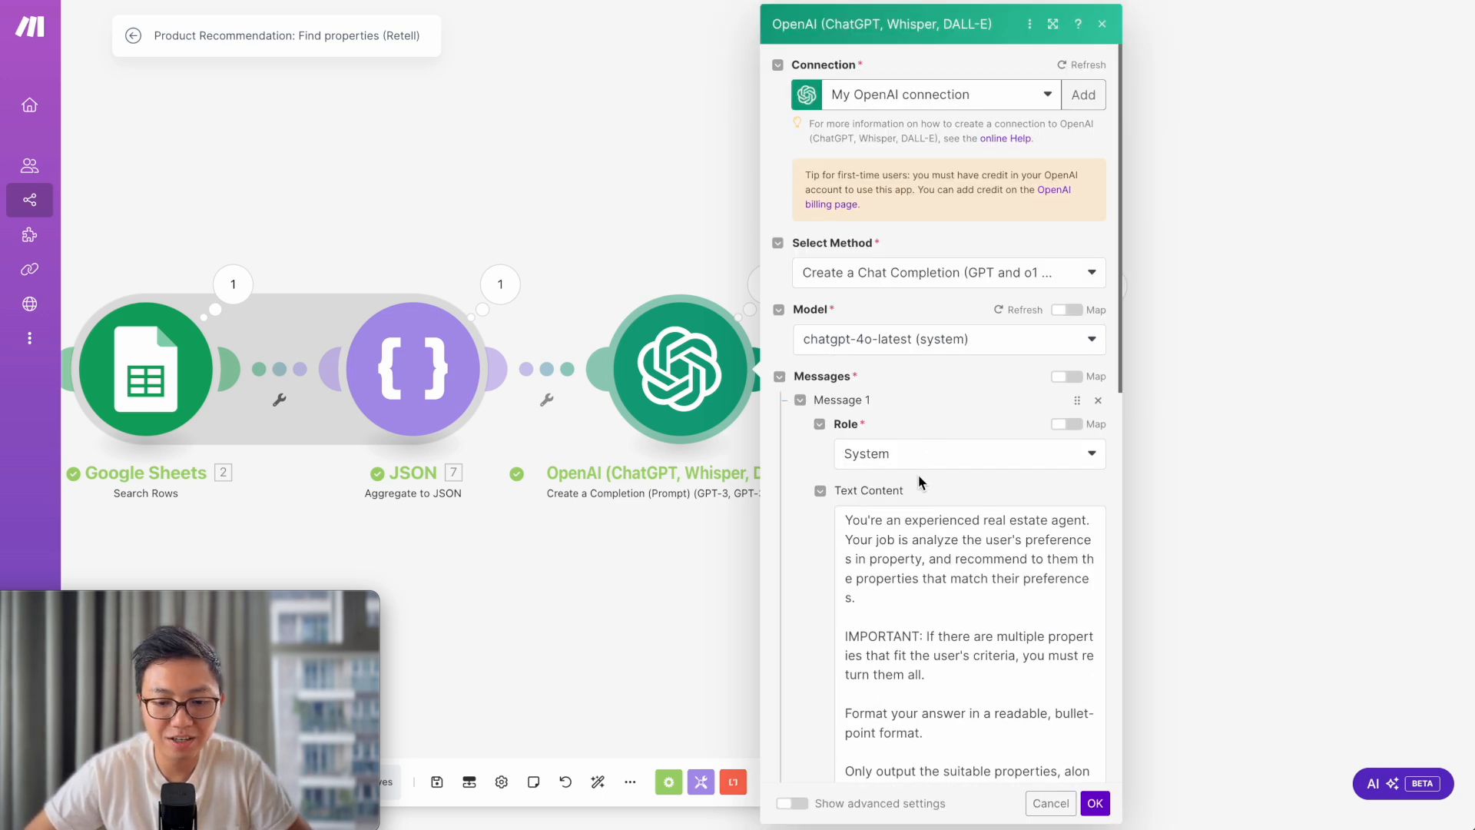
- Highlight the caller's preferences and the available-properties JSON lines in the OpenAI user message prompt
{"action": "scroll", "coordinate": [919, 481], "scroll_direction": "down", "scroll_amount": 10}
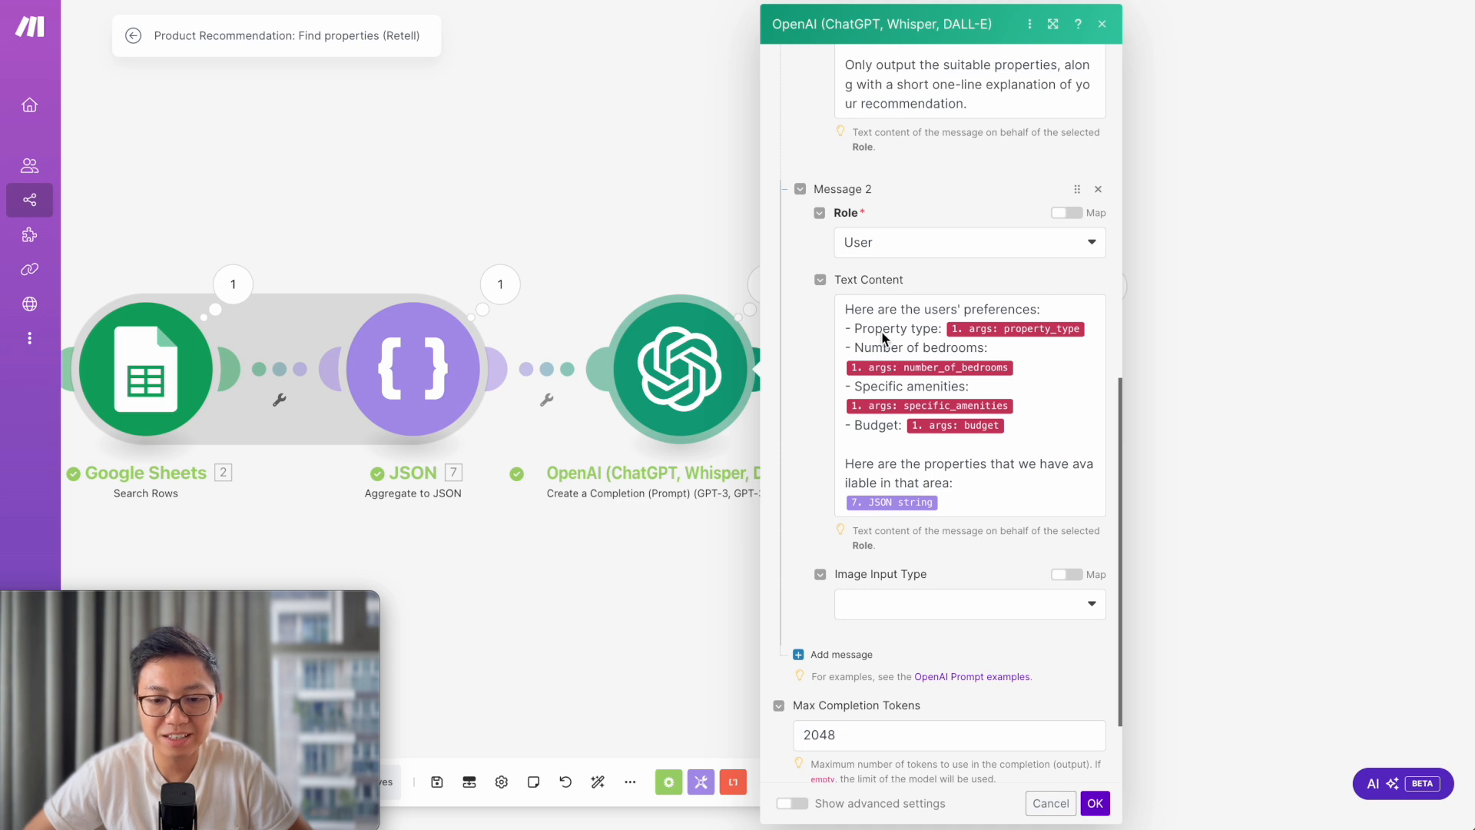
{"action": "left_click", "coordinate": [882, 328]}
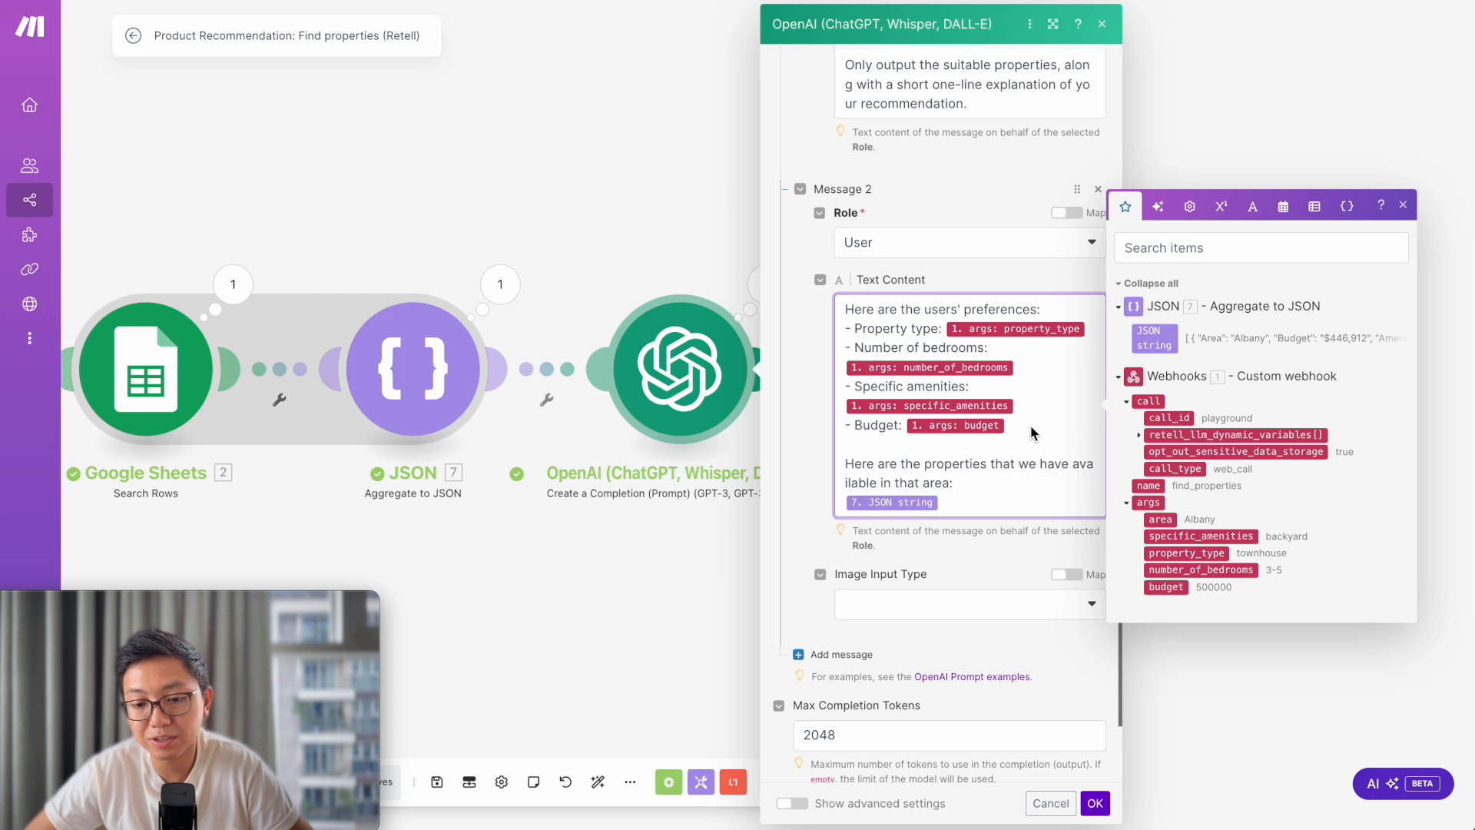
{"action": "left_click_drag", "start_coordinate": [1030, 425], "coordinate": [845, 307]}
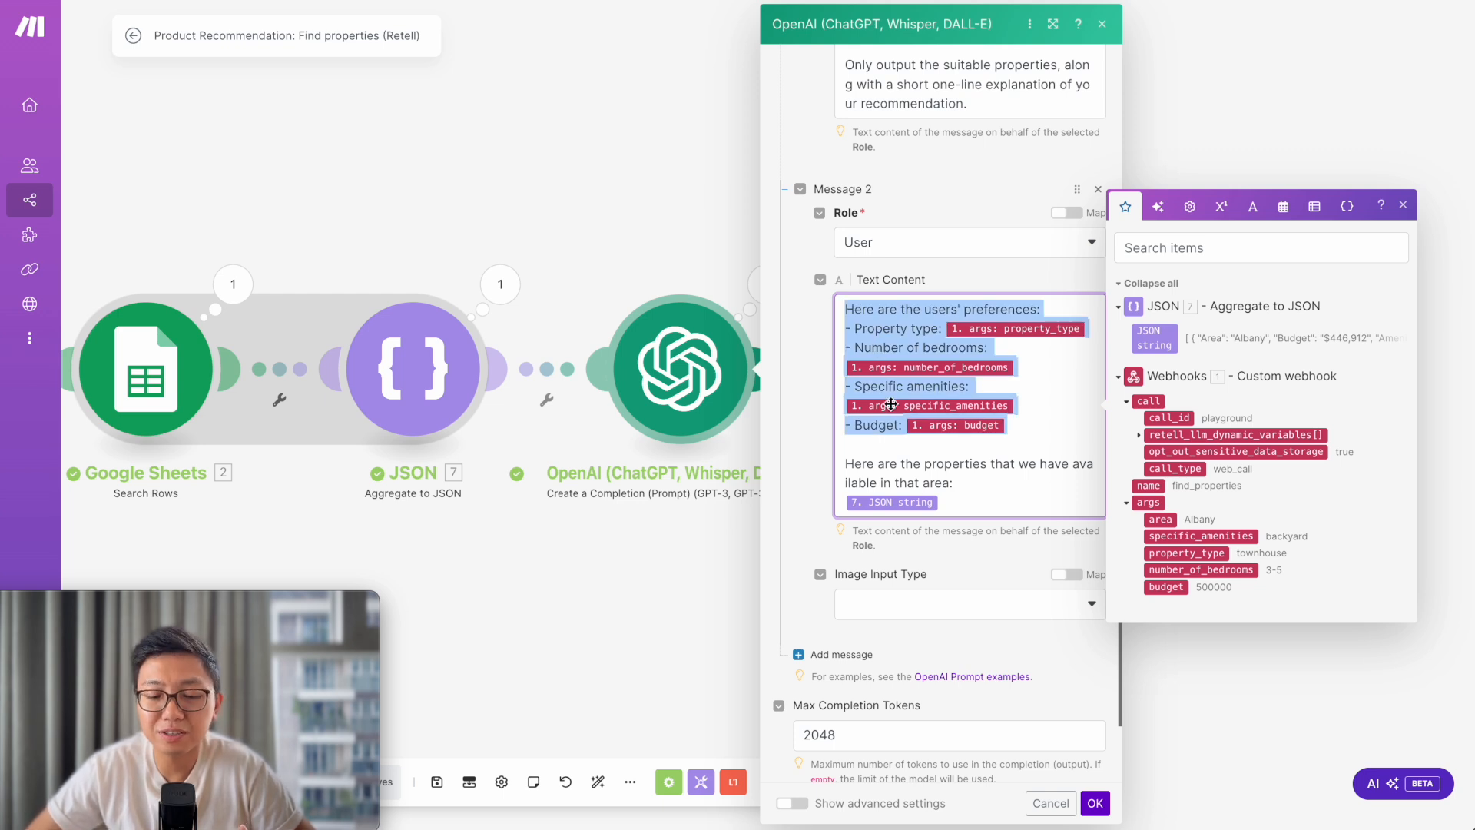
{"action": "left_click_drag", "start_coordinate": [956, 500], "coordinate": [842, 466]}
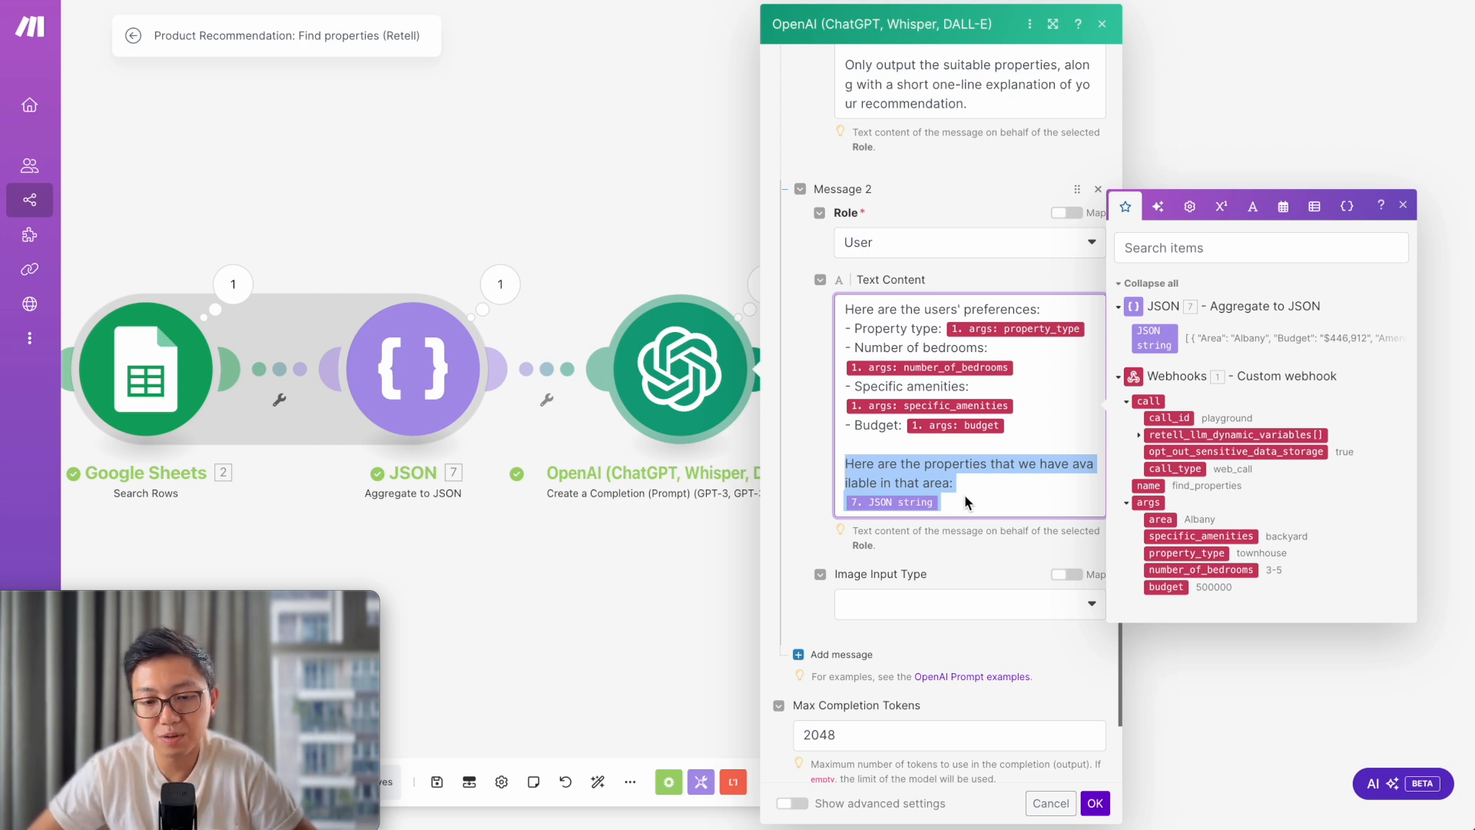
{"action": "scroll", "coordinate": [948, 305], "scroll_direction": "up", "scroll_amount": 5}
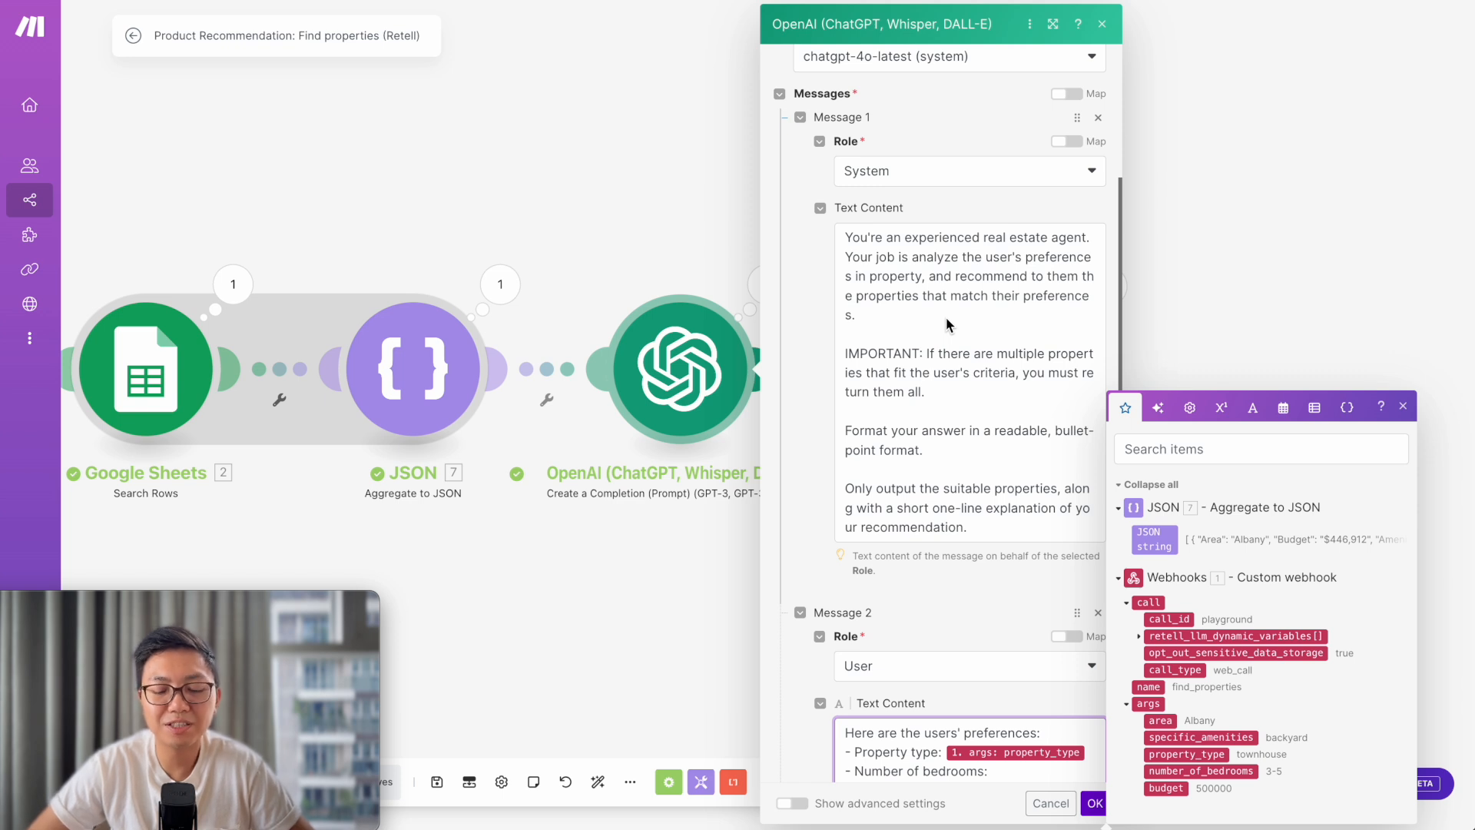
- Highlight the IMPORTANT and final instruction paragraphs of the OpenAI system prompt
{"action": "left_click", "coordinate": [915, 391]}
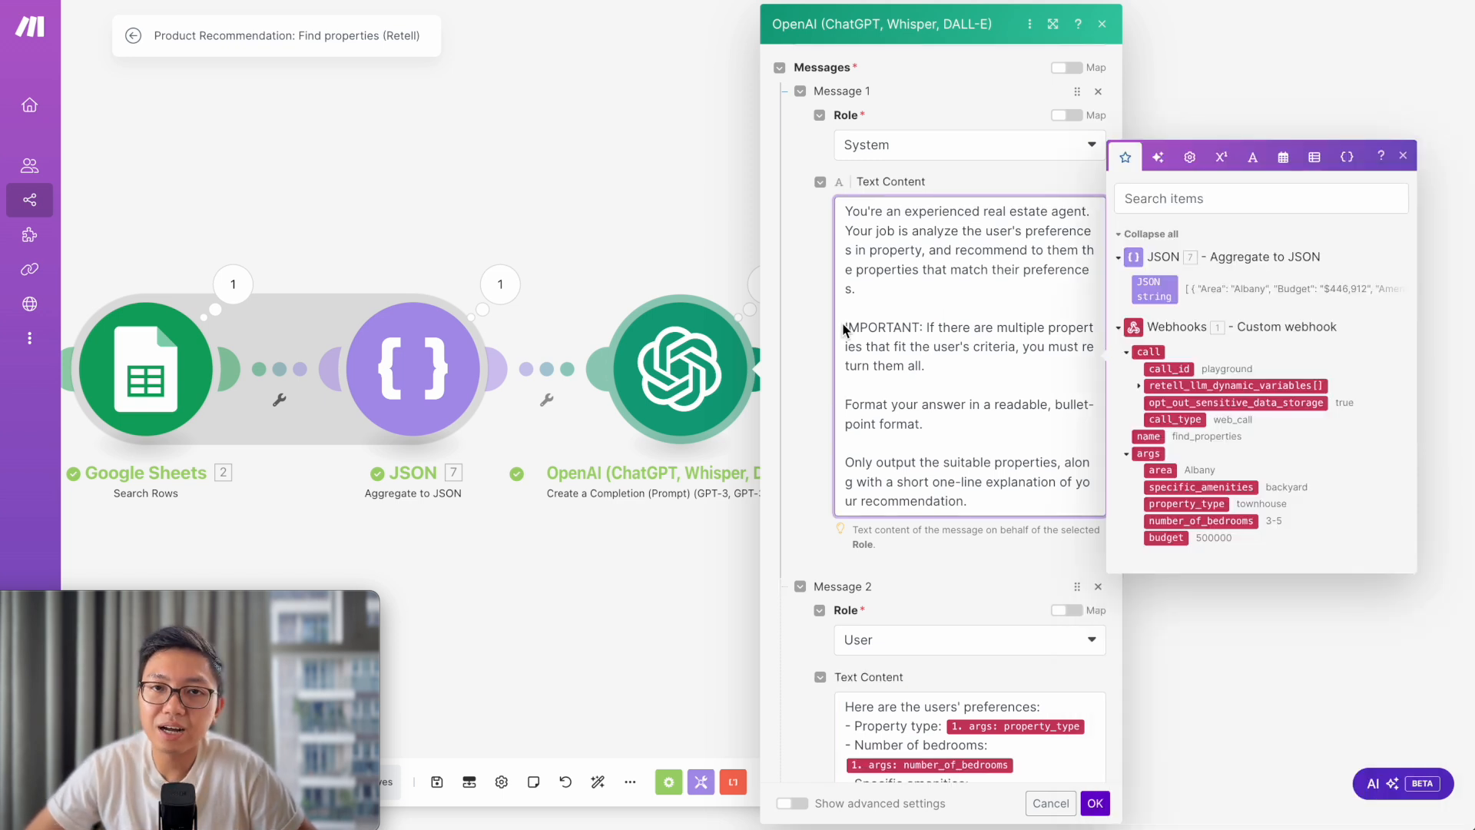
{"action": "left_click_drag", "start_coordinate": [846, 329], "coordinate": [990, 503]}
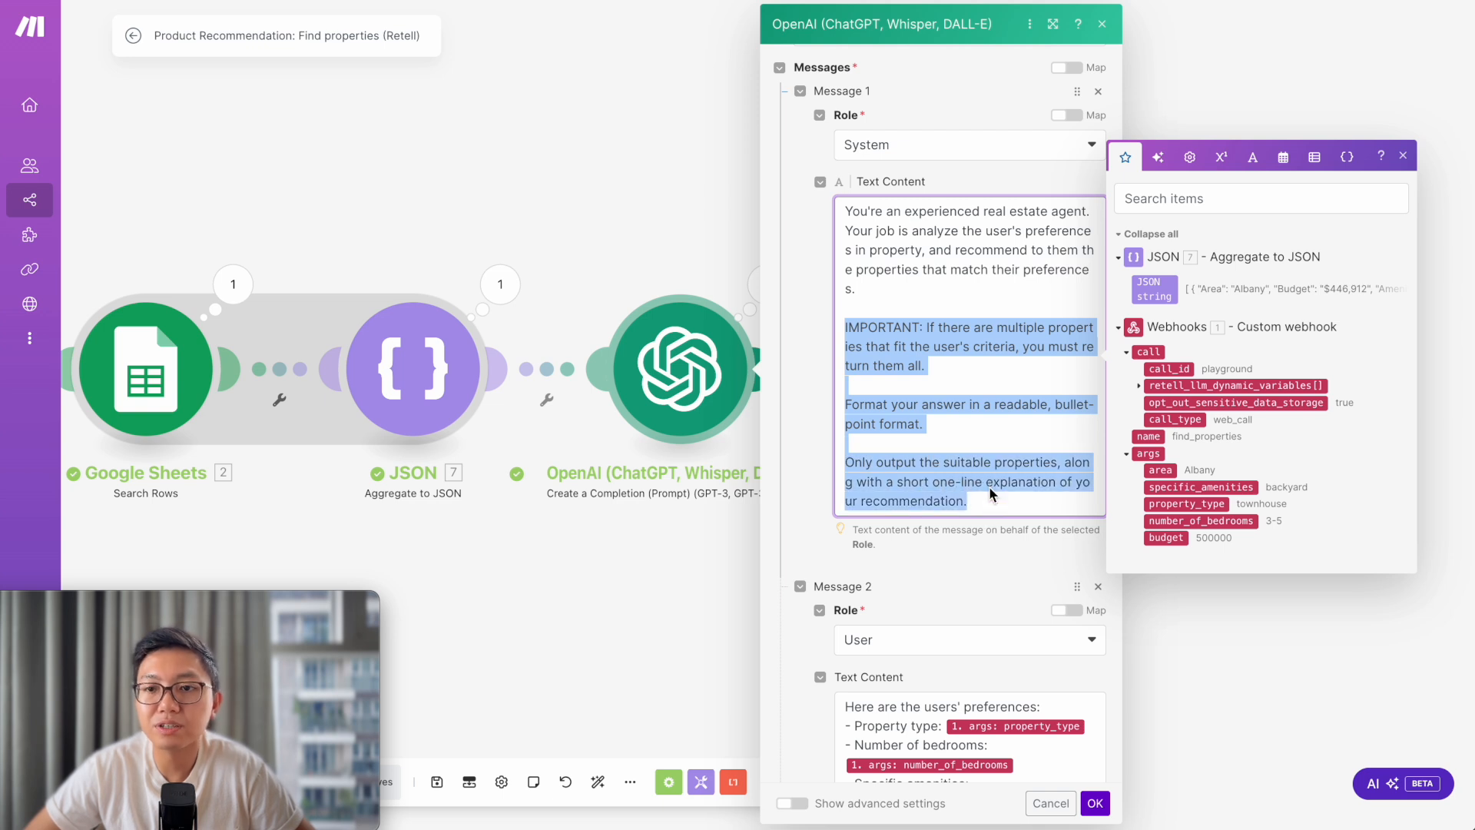
{"action": "left_click", "coordinate": [951, 309]}
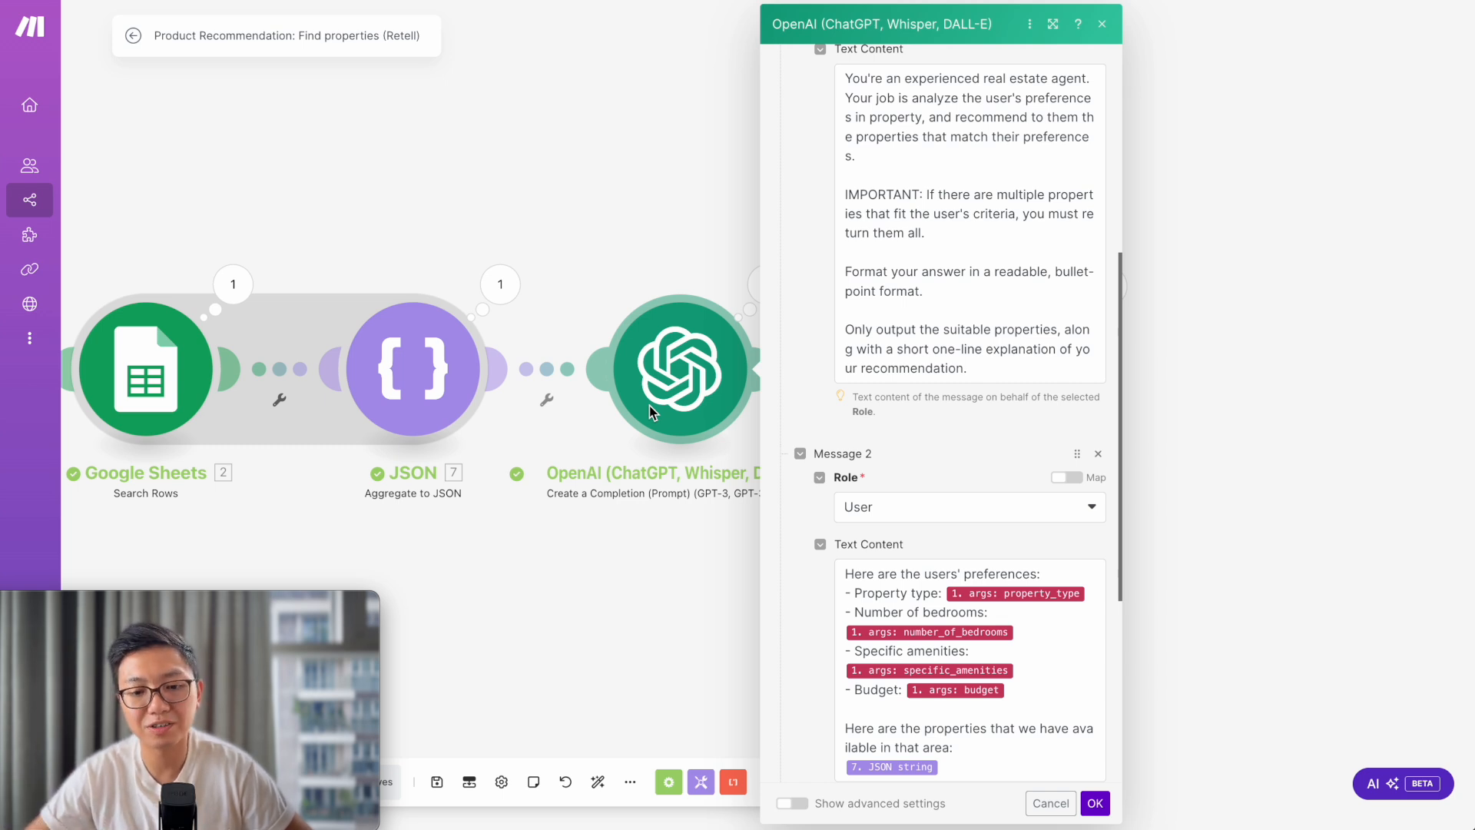
{"action": "scroll", "coordinate": [973, 466], "scroll_direction": "up", "scroll_amount": 1}
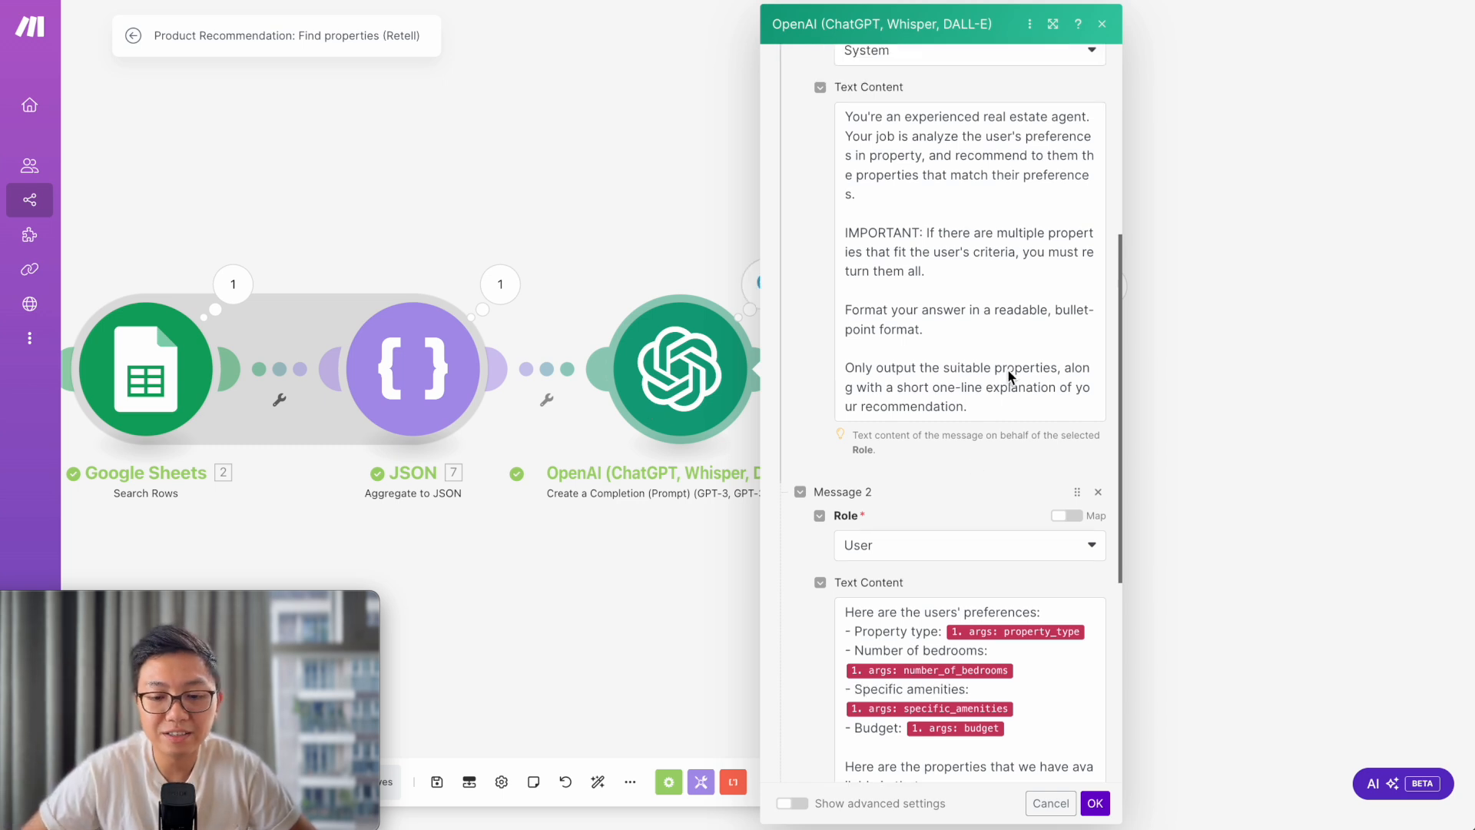
{"action": "left_click_drag", "start_coordinate": [1019, 409], "coordinate": [840, 374]}
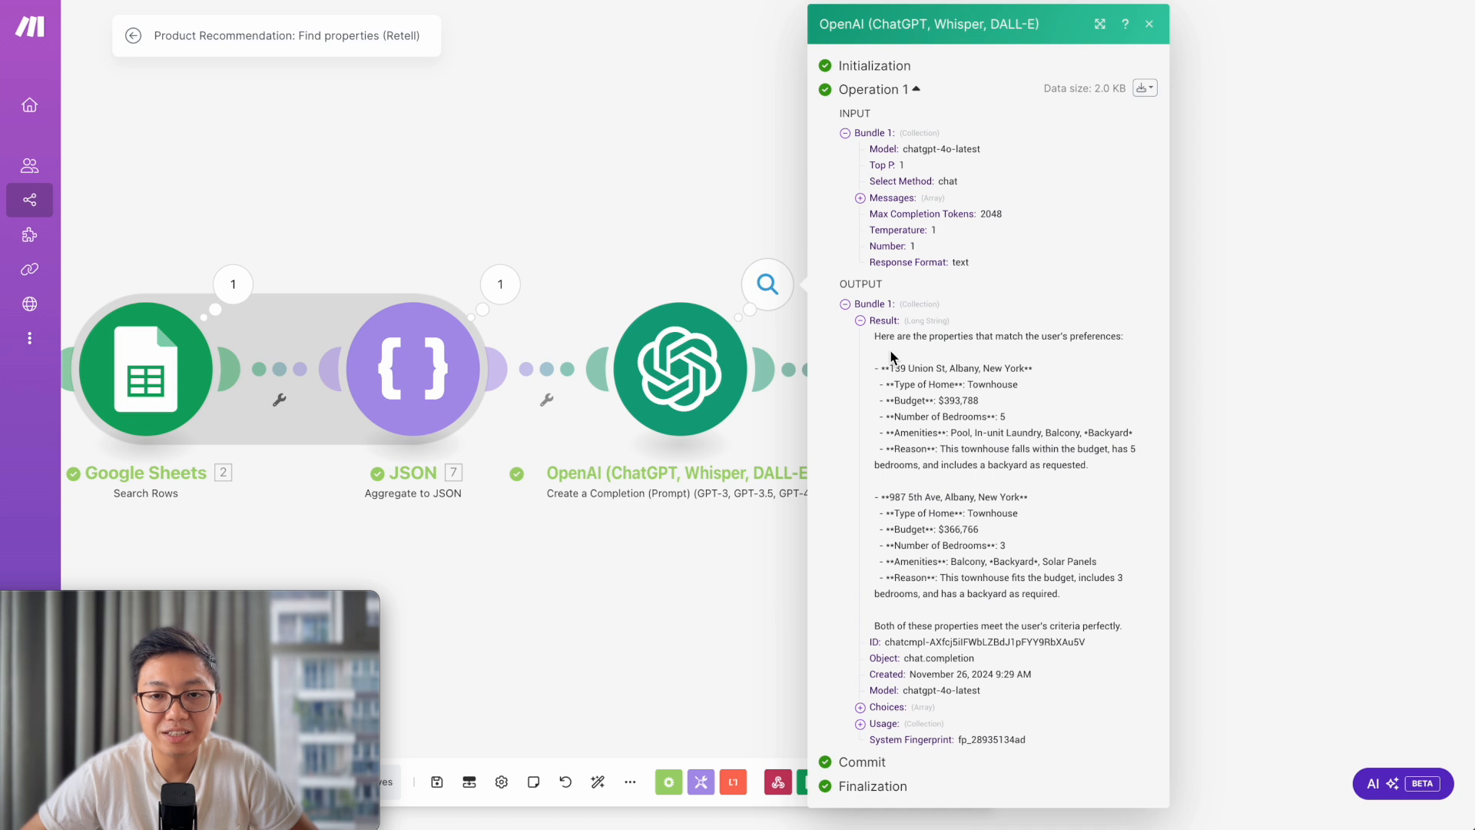
- Highlight the two recommended townhouses, close the OpenAI output and show the Webhook response output
{"action": "left_click_drag", "start_coordinate": [875, 336], "coordinate": [1096, 630]}
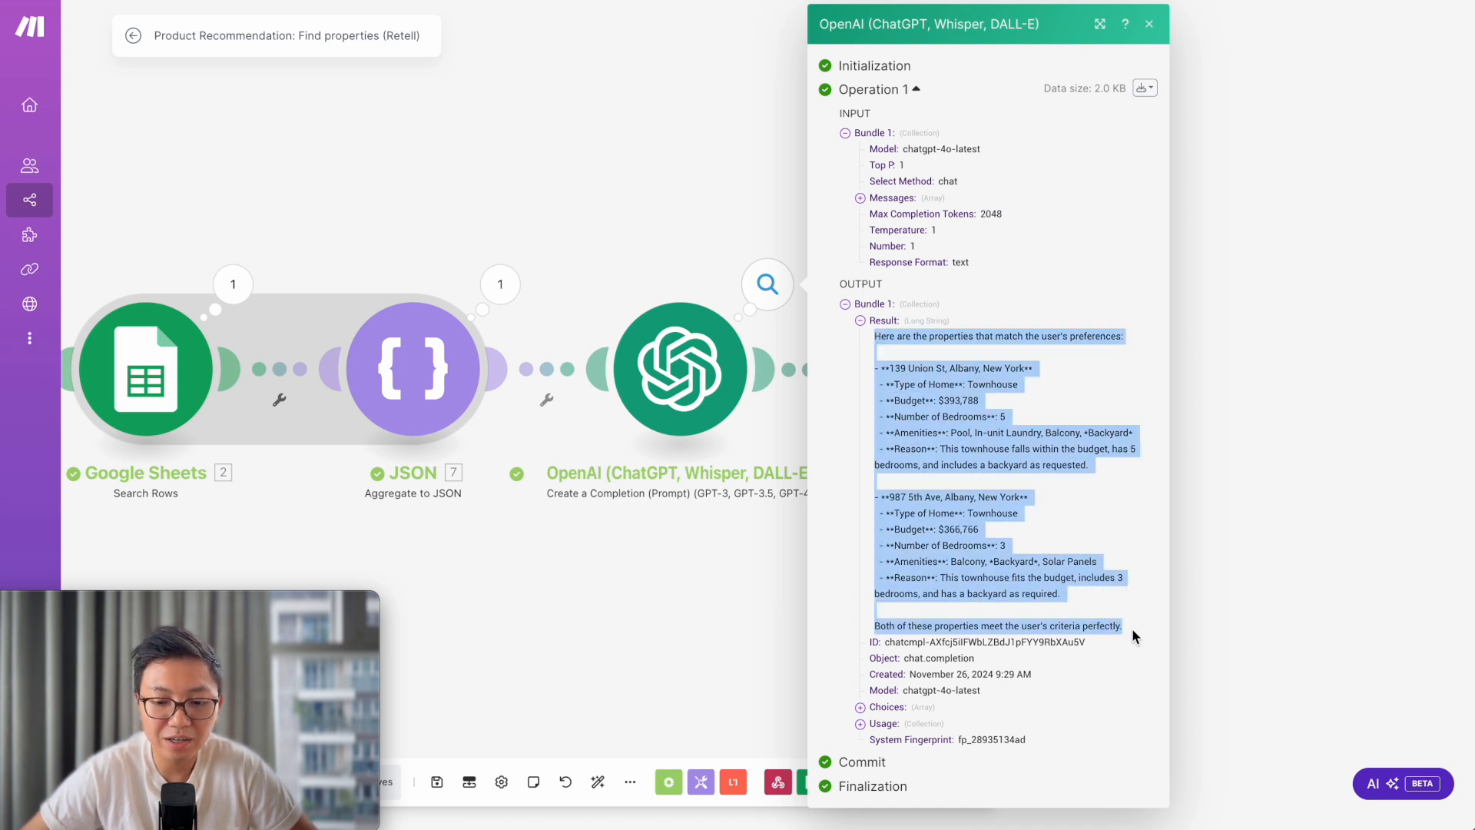
{"action": "left_click", "coordinate": [1285, 403]}
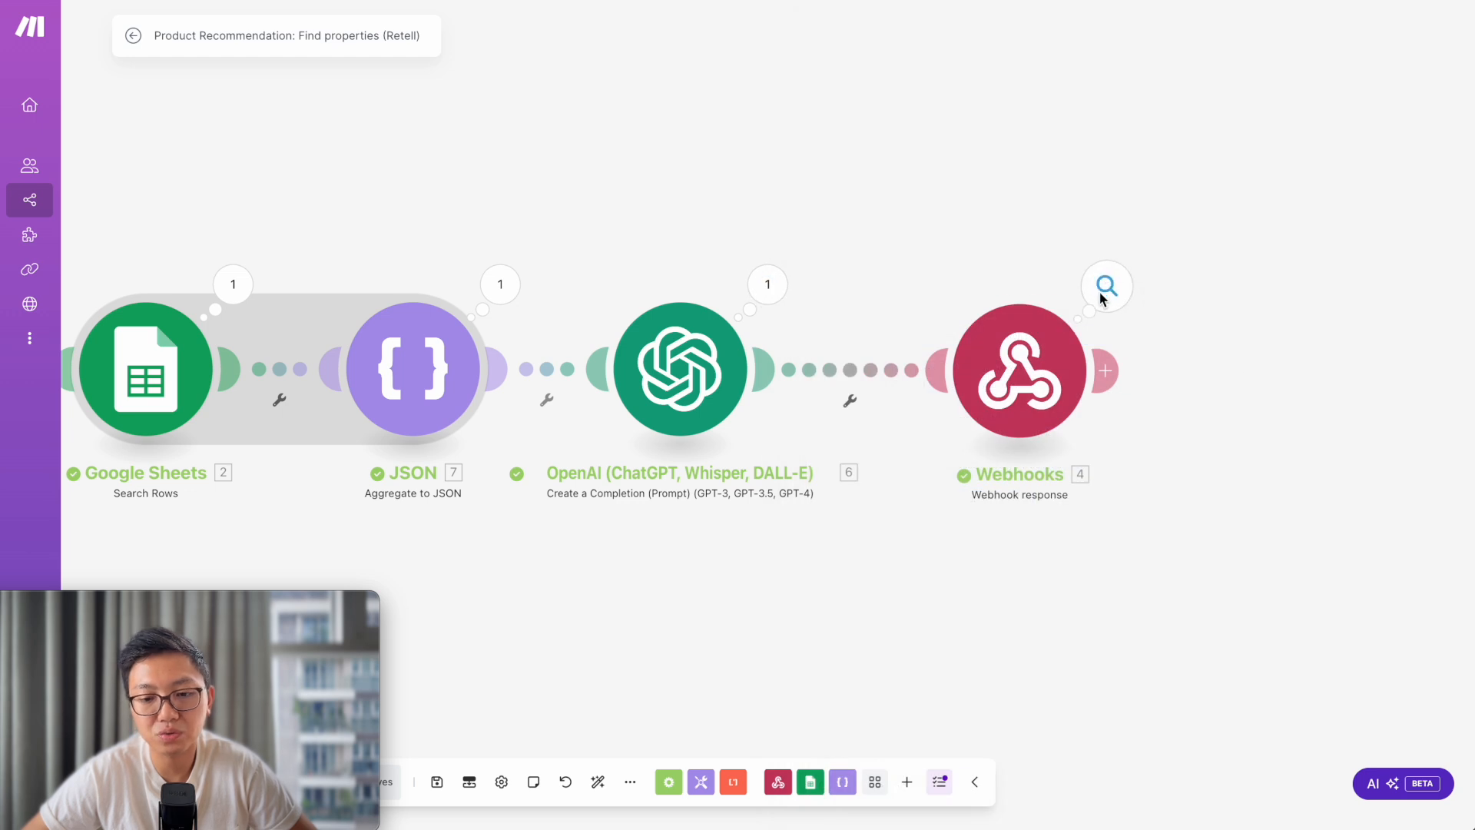
{"action": "left_click", "coordinate": [1100, 291]}
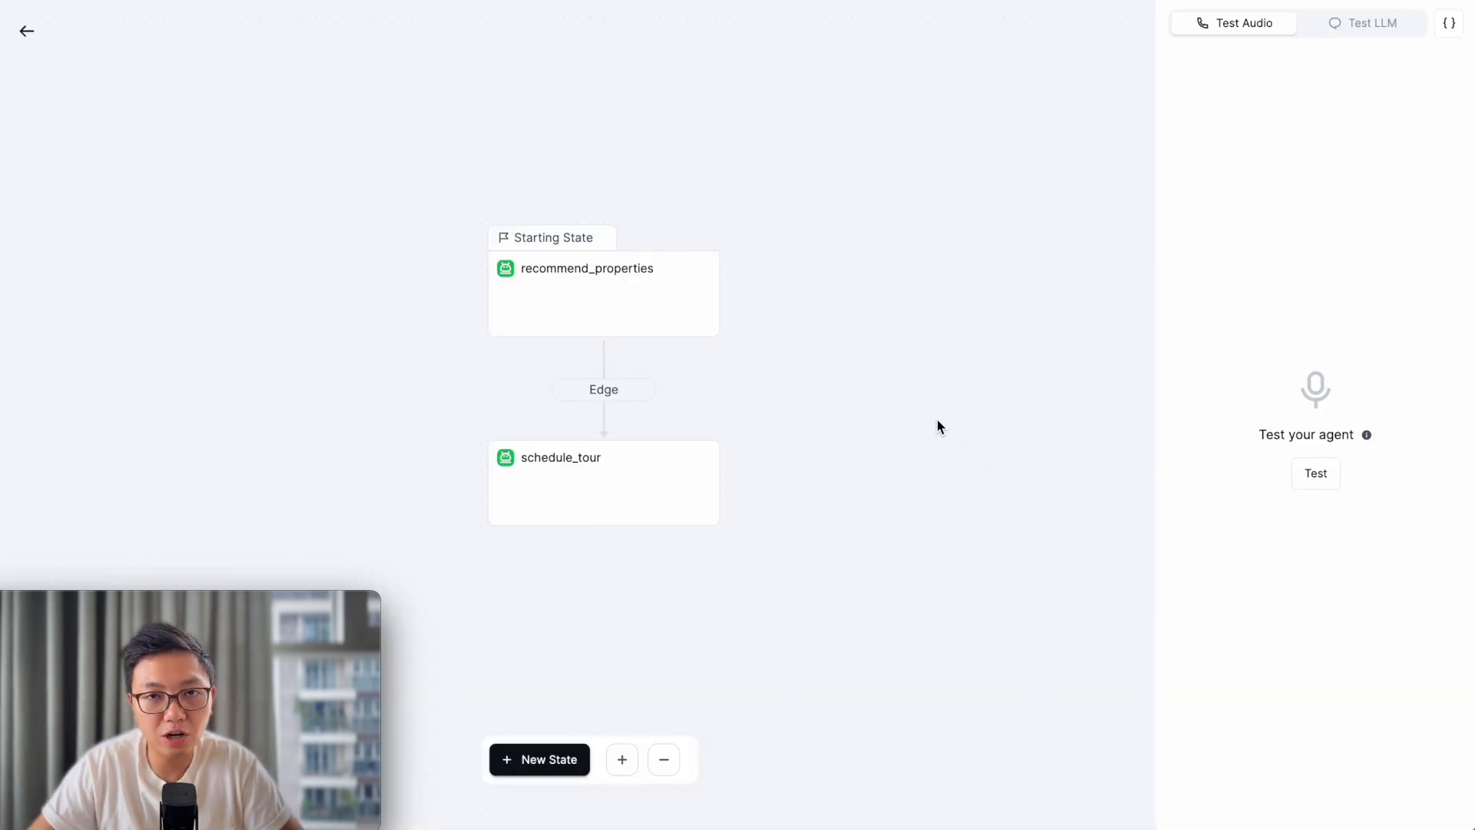
- Review the schedule_tour state's availability and booking functions, then return to Make's Check availability scenario
{"action": "left_click", "coordinate": [635, 471]}
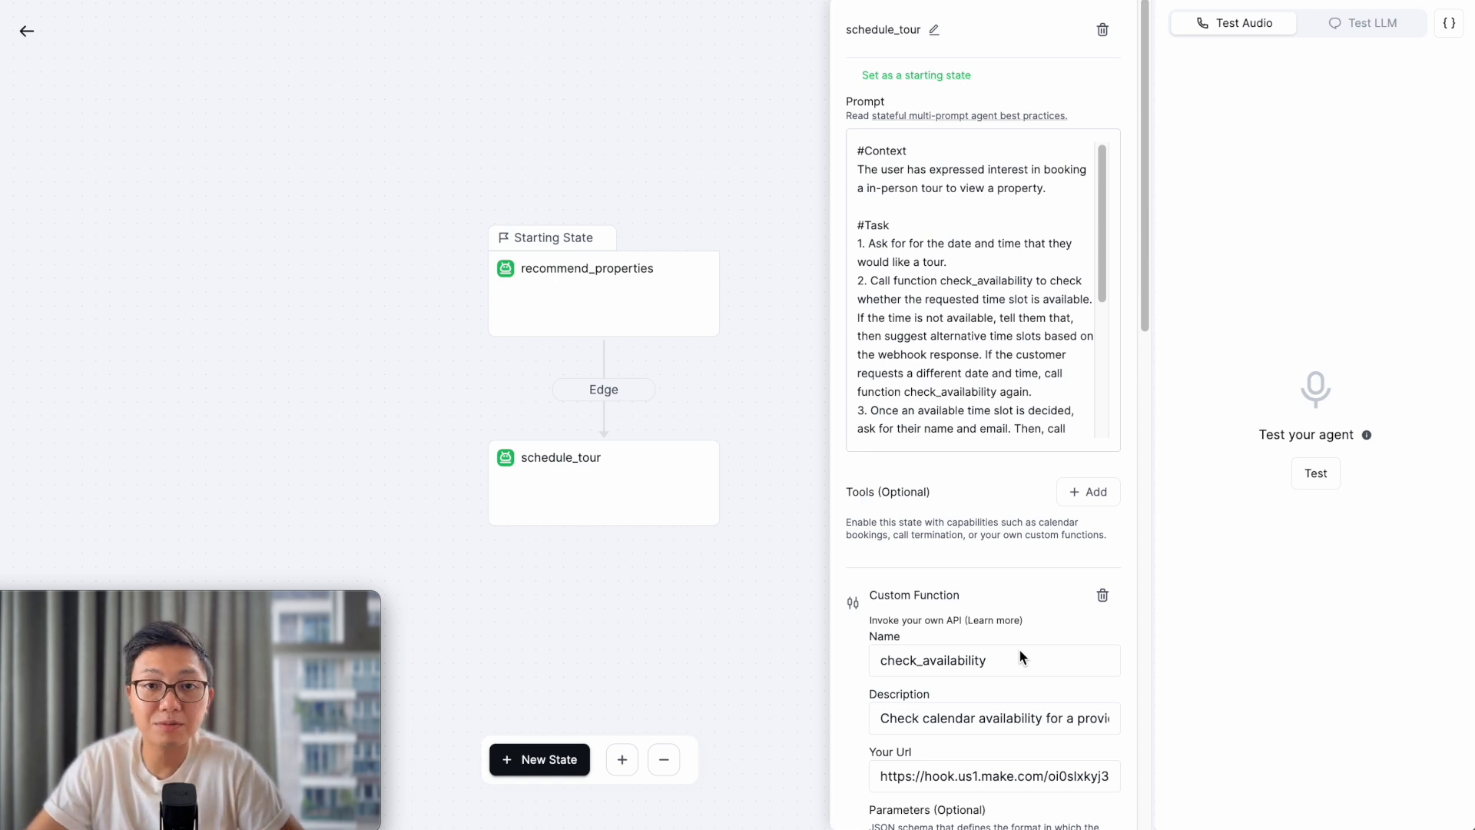
{"action": "scroll", "coordinate": [1021, 645], "scroll_direction": "down", "scroll_amount": 6}
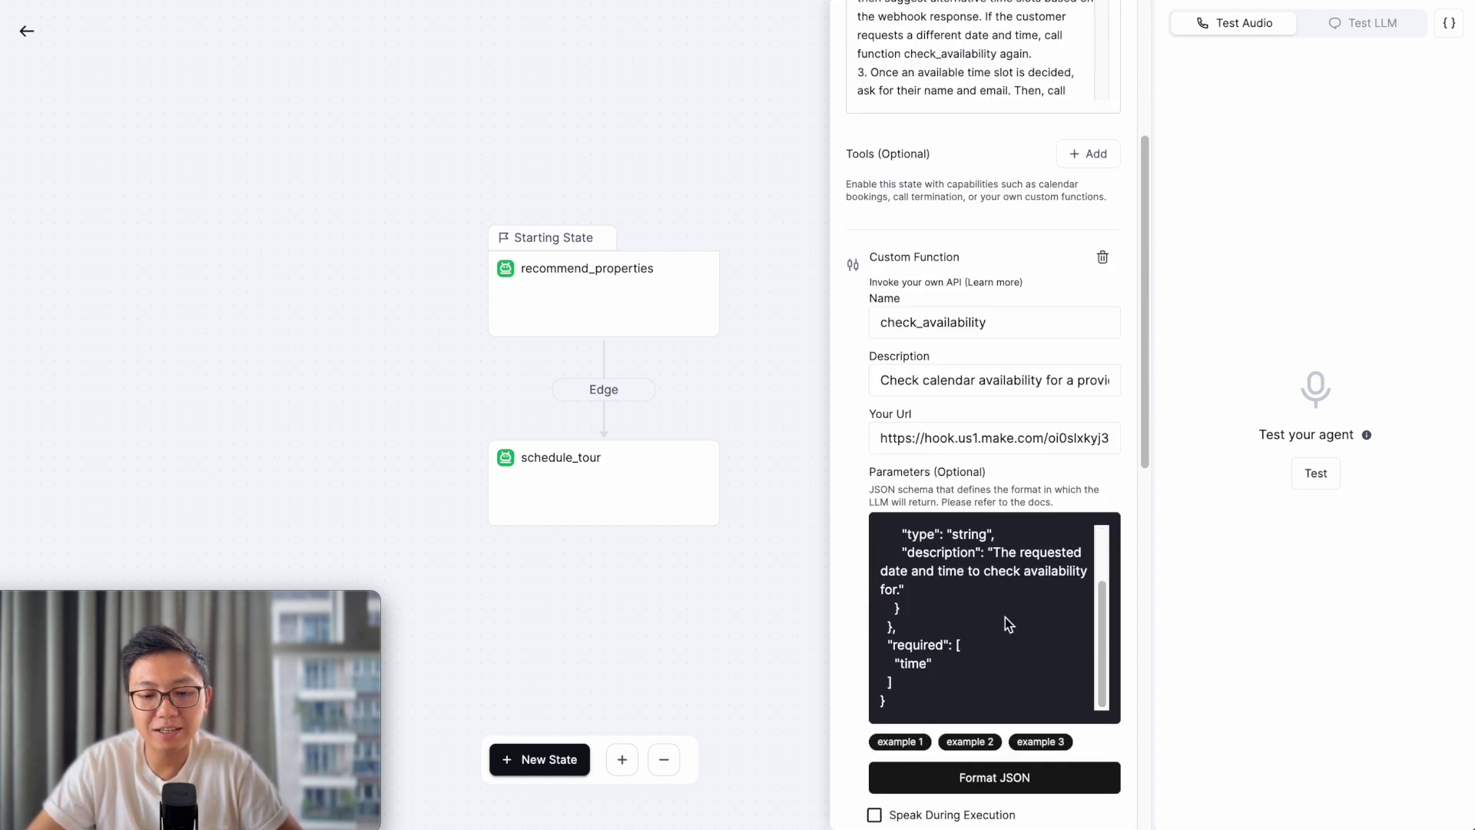
{"action": "scroll", "coordinate": [914, 741], "scroll_direction": "down", "scroll_amount": 8}
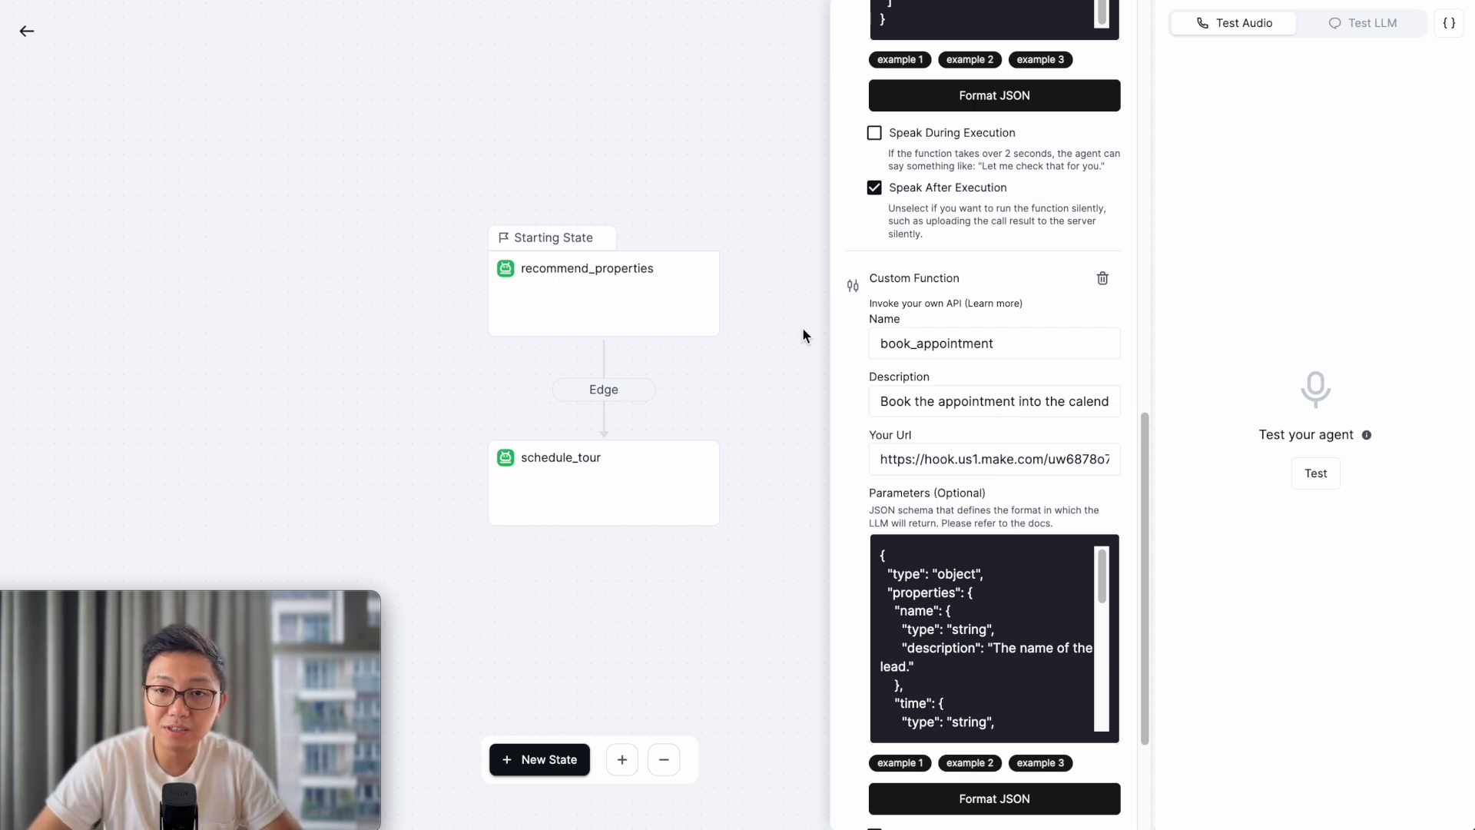
{"action": "left_click", "coordinate": [816, 129]}
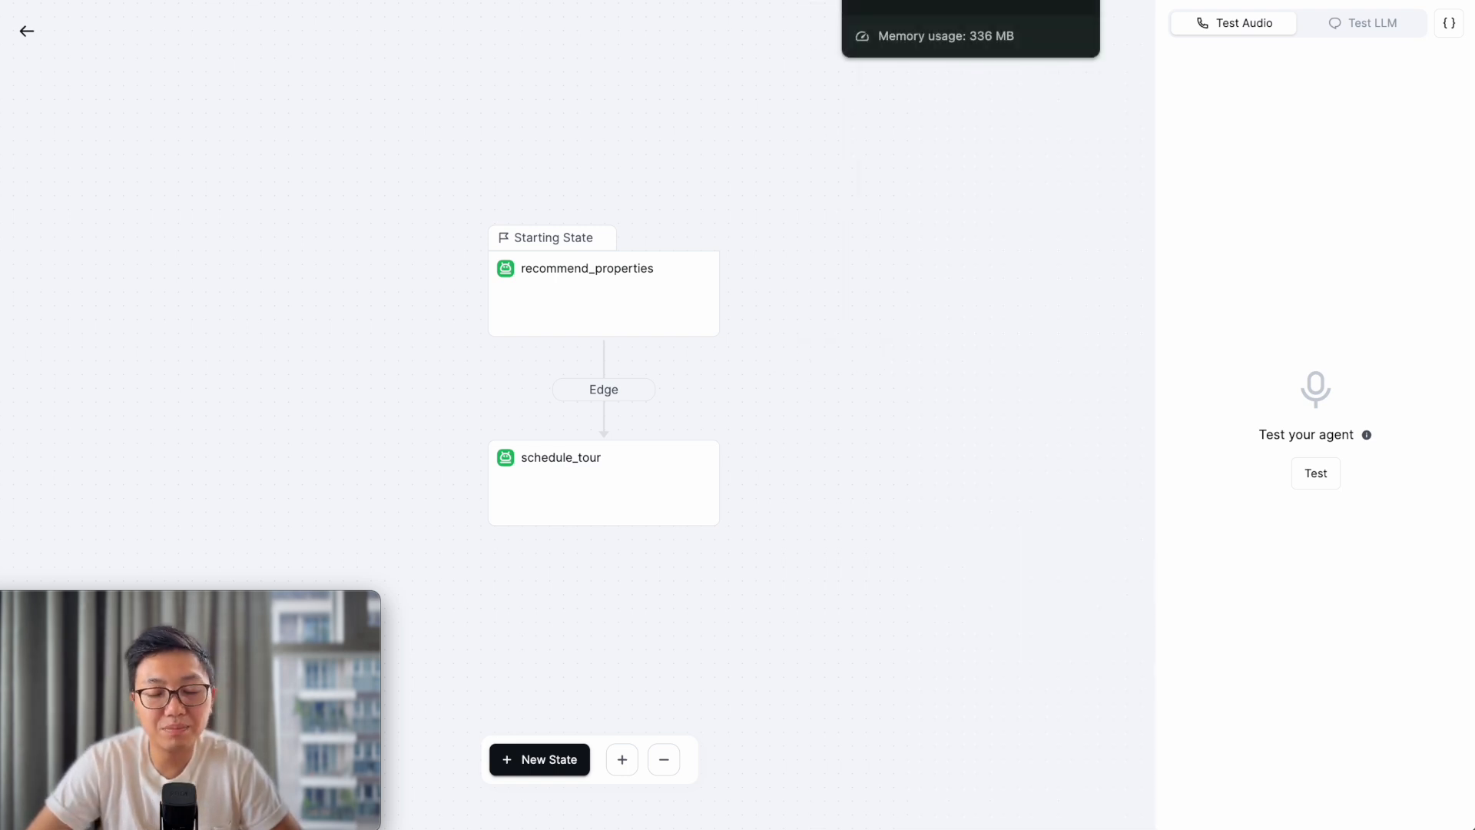
{"action": "left_click", "coordinate": [907, 0]}
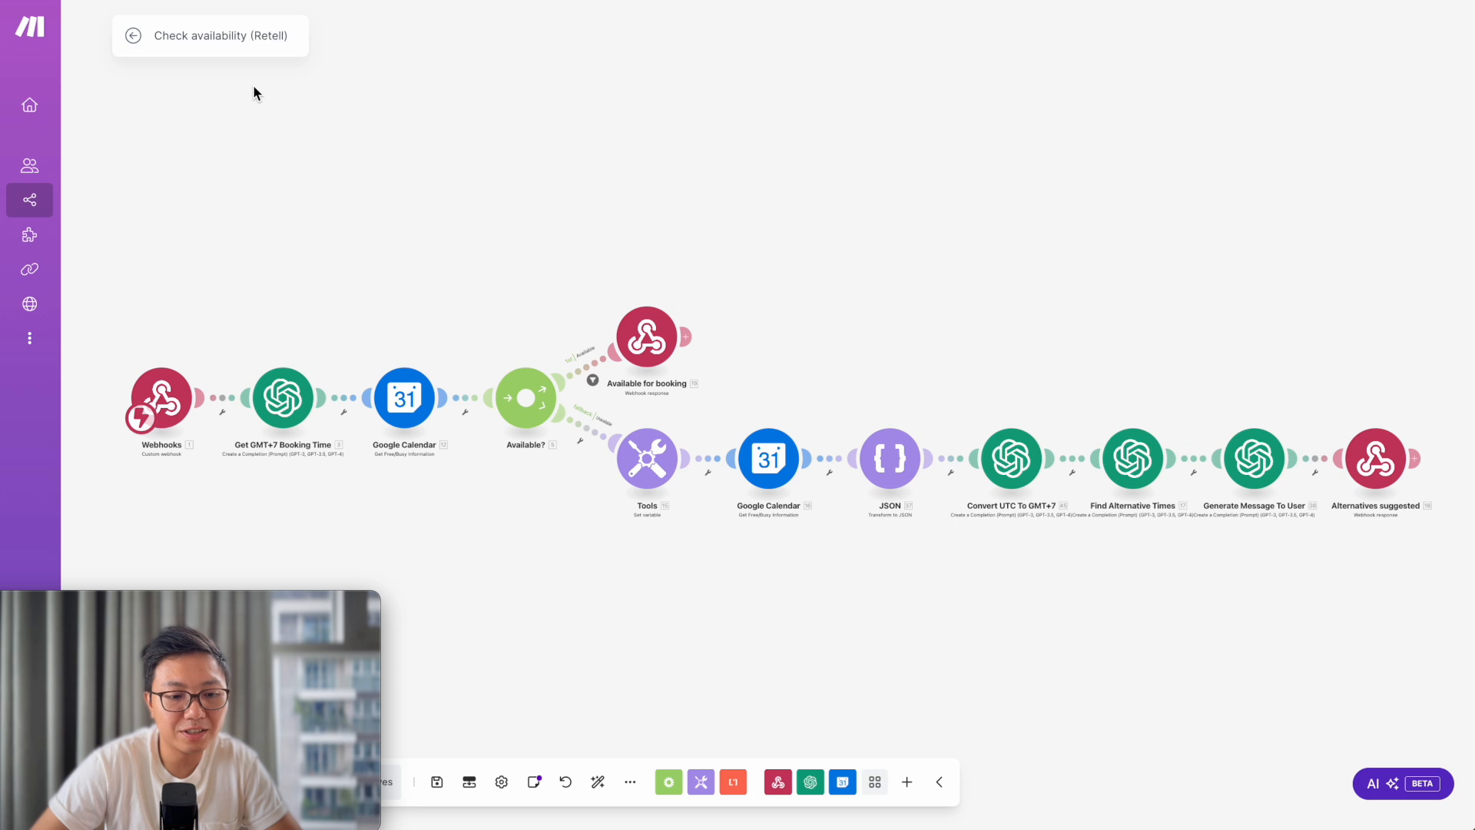
- Inspect the Check availability scenario's incoming webhook settings and close them
{"action": "left_click", "coordinate": [168, 421]}
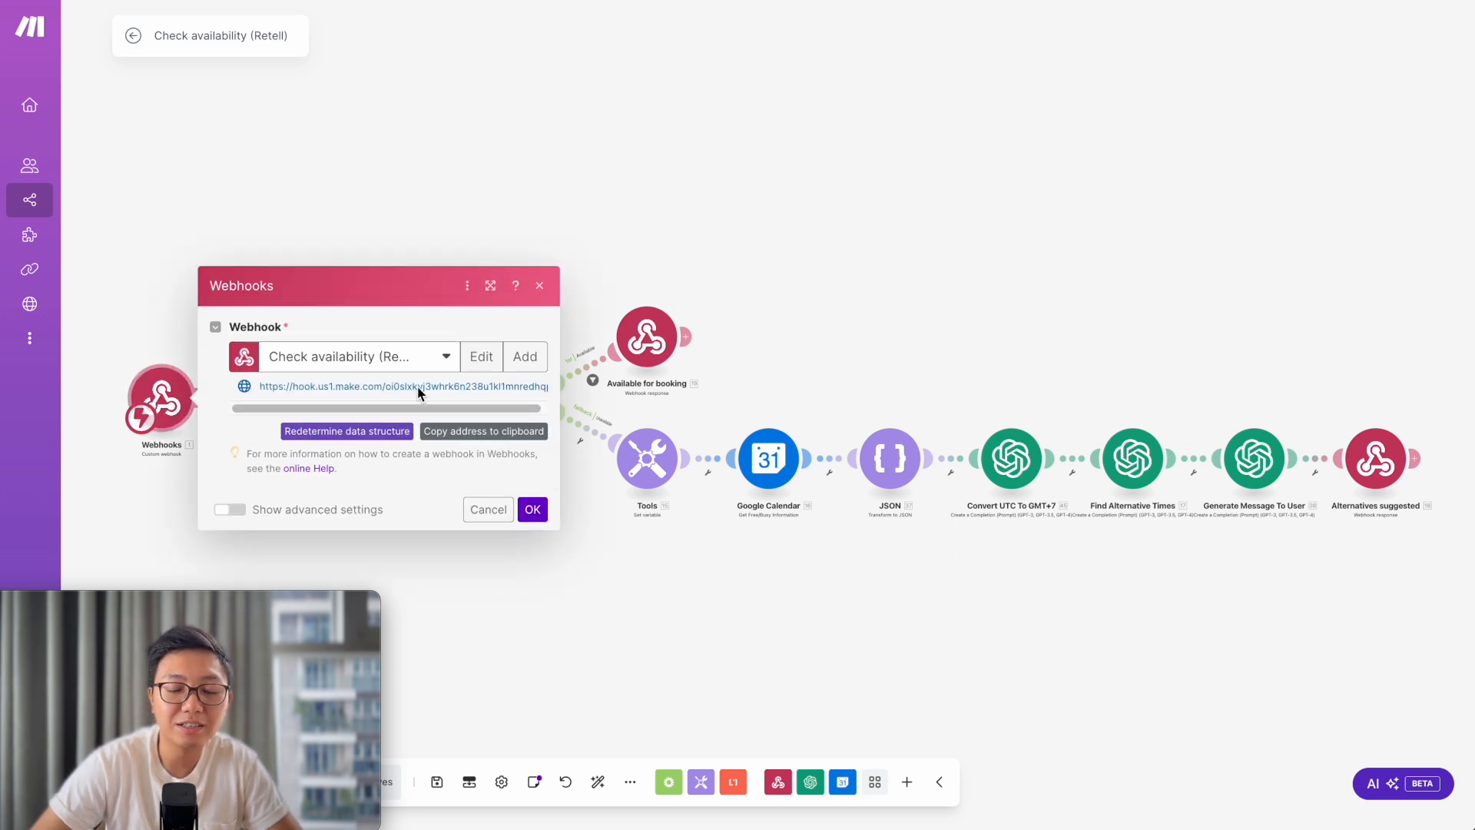
{"action": "left_click", "coordinate": [449, 144]}
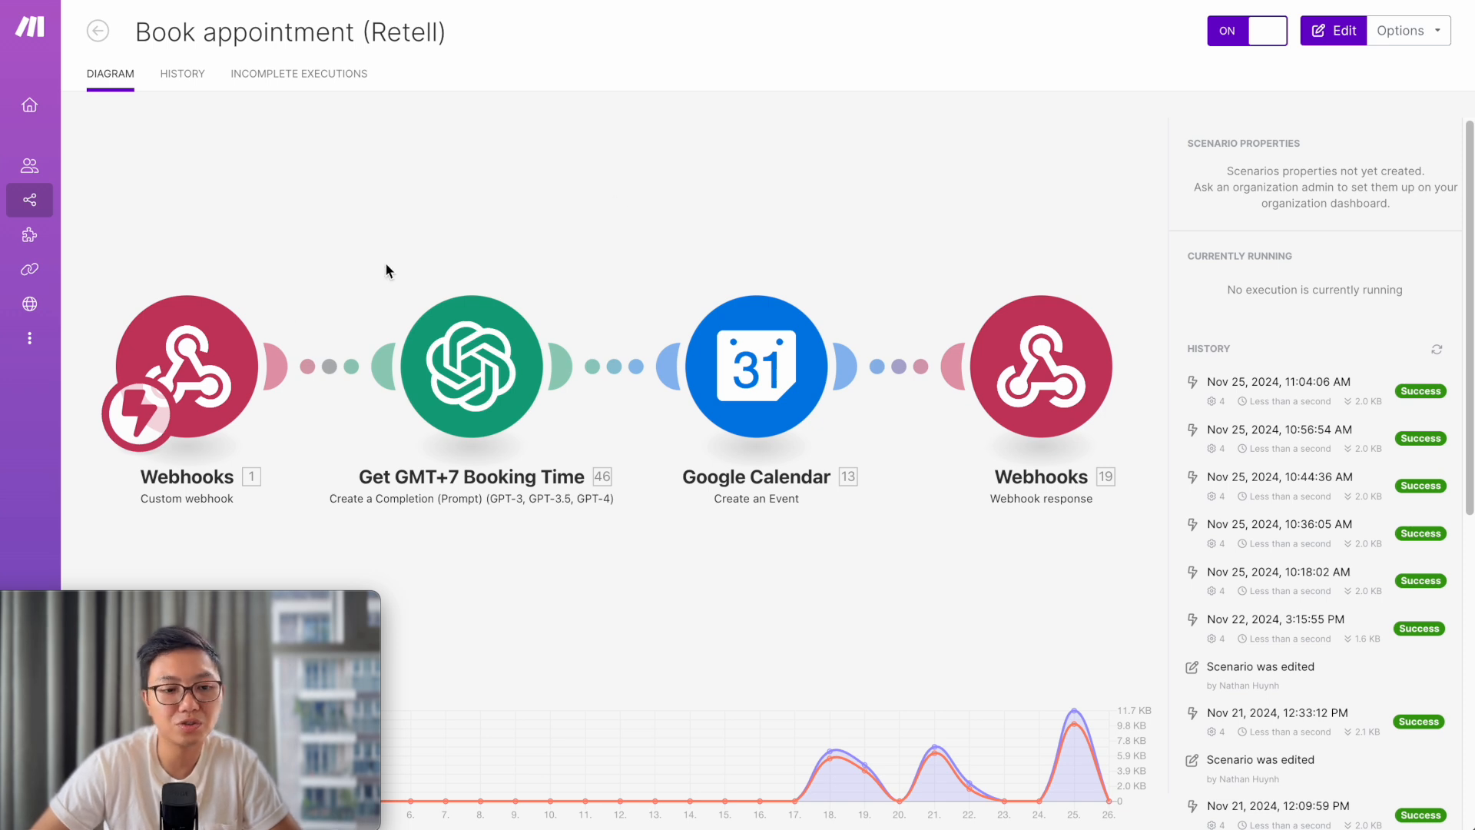
- Edit the Book appointment scenario, verify its webhook URL, and show the Google Calendar event settings
{"action": "left_click", "coordinate": [219, 344]}
{"action": "left_click", "coordinate": [342, 393]}
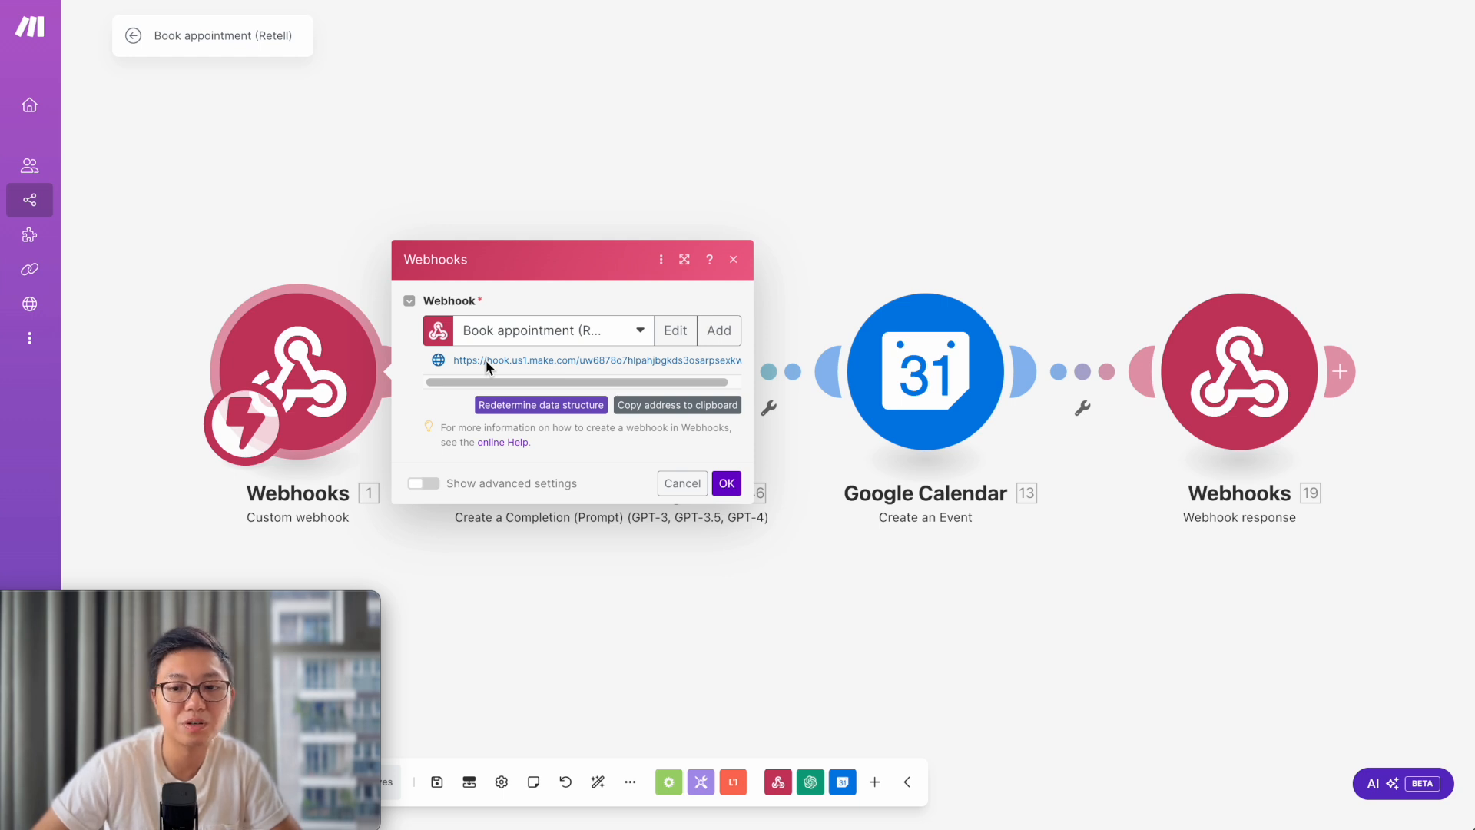
{"action": "left_click", "coordinate": [584, 141]}
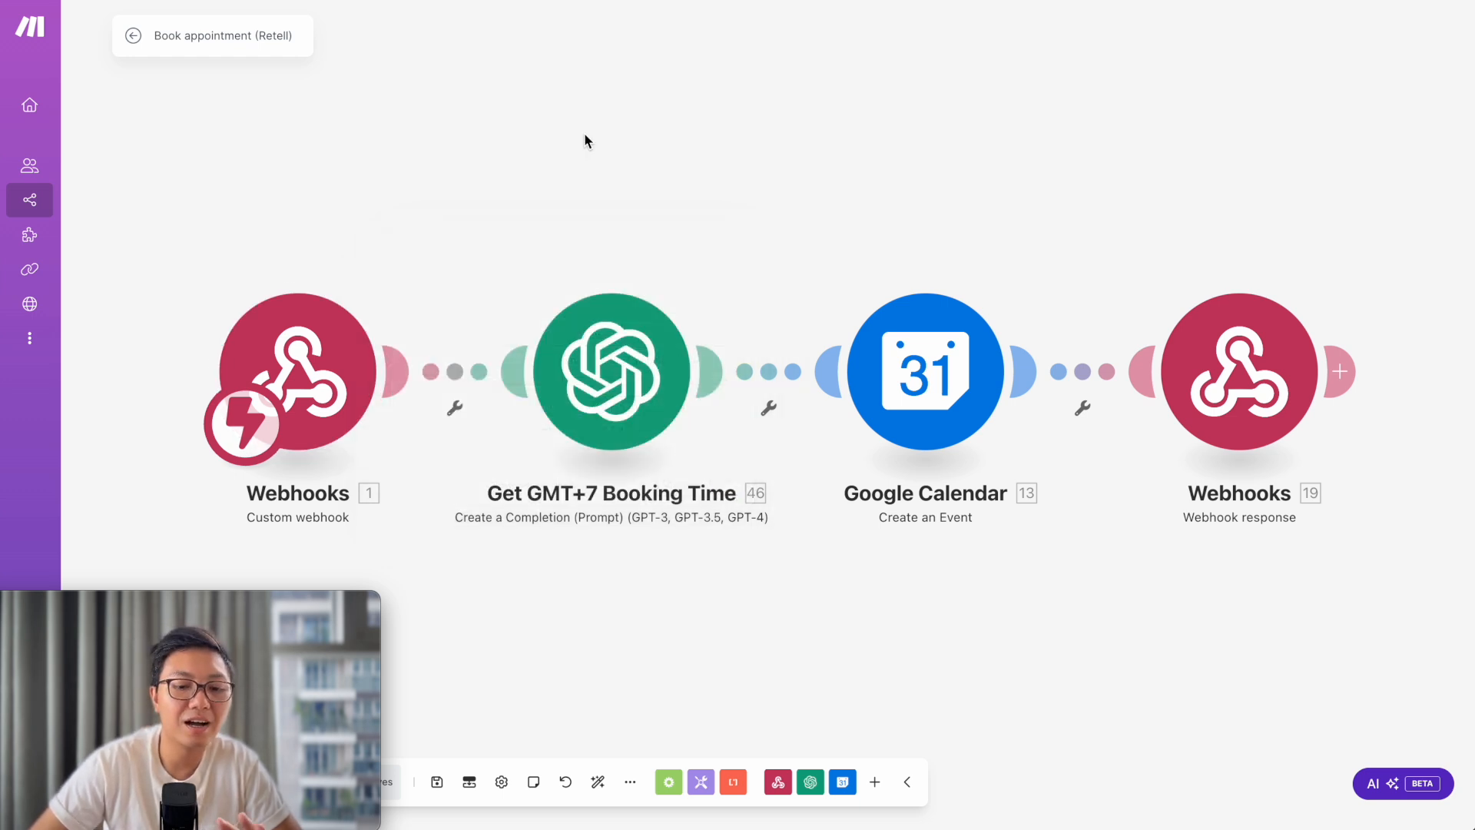
{"action": "left_click", "coordinate": [929, 393]}
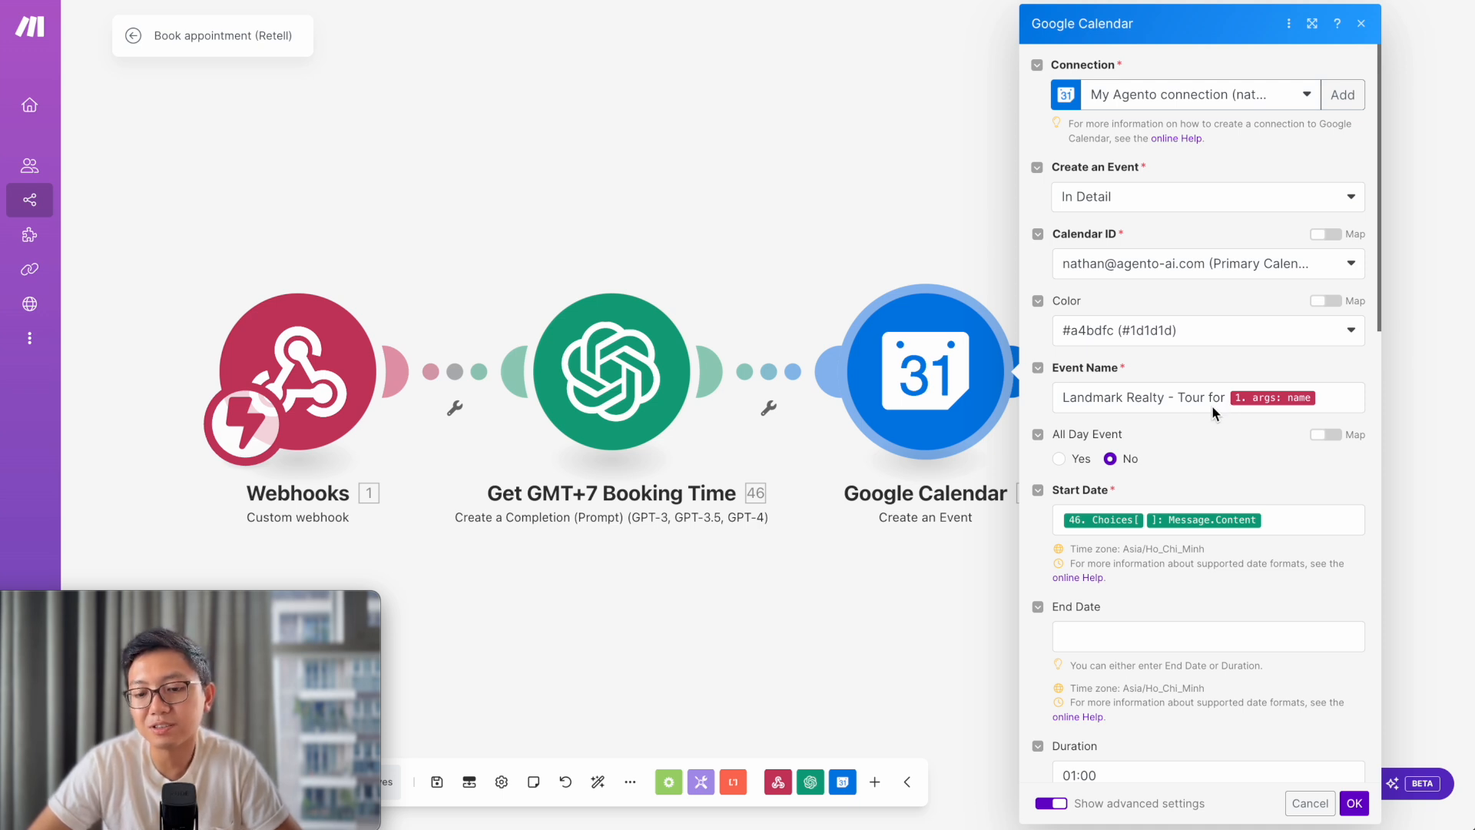
- Review the Create an Event duration, description and attendee mappings, then close the Google Calendar module
{"action": "scroll", "coordinate": [1219, 671], "scroll_direction": "down", "scroll_amount": 9}
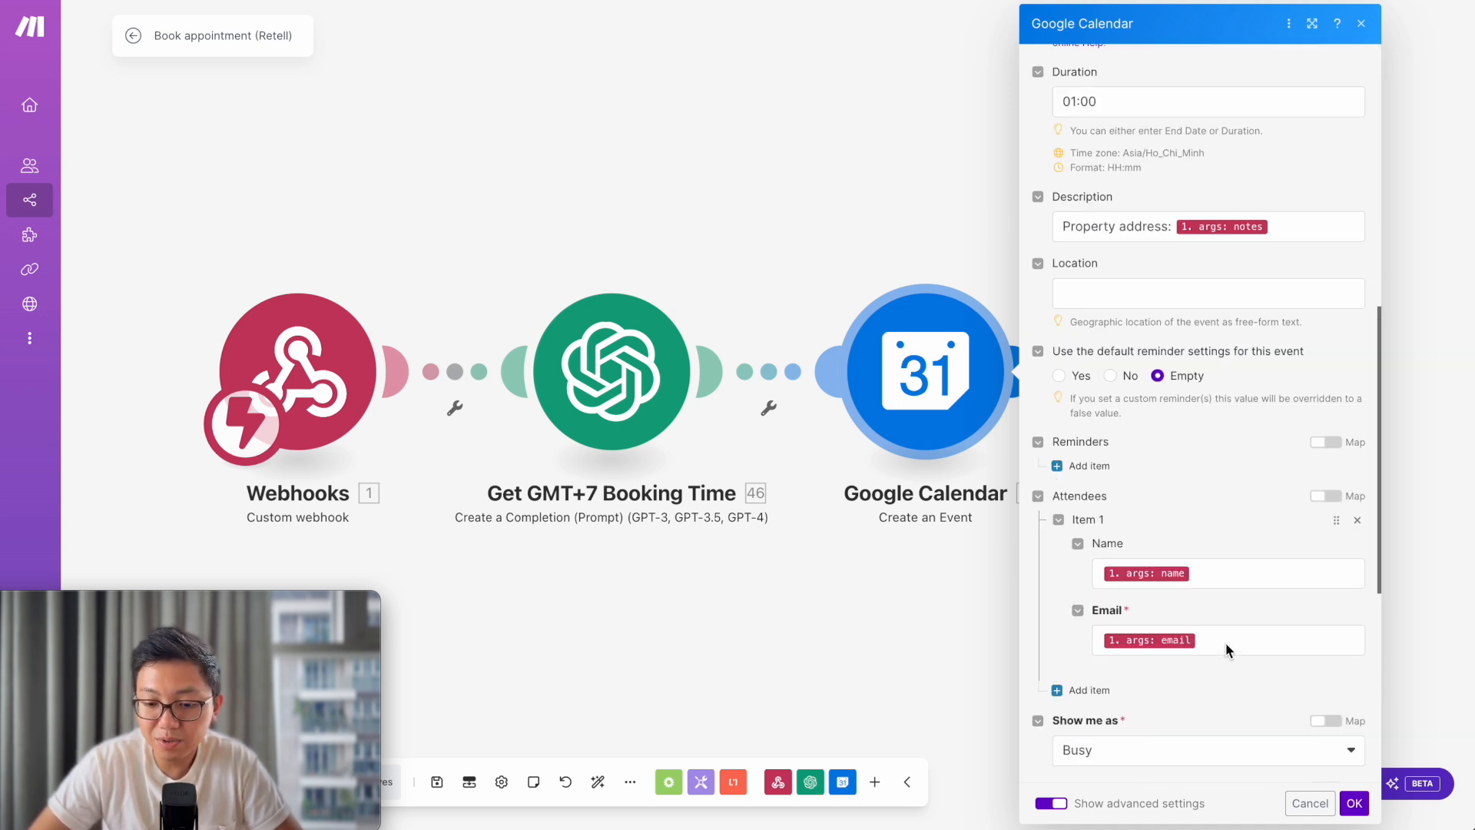
{"action": "scroll", "coordinate": [1224, 641], "scroll_direction": "up", "scroll_amount": 1}
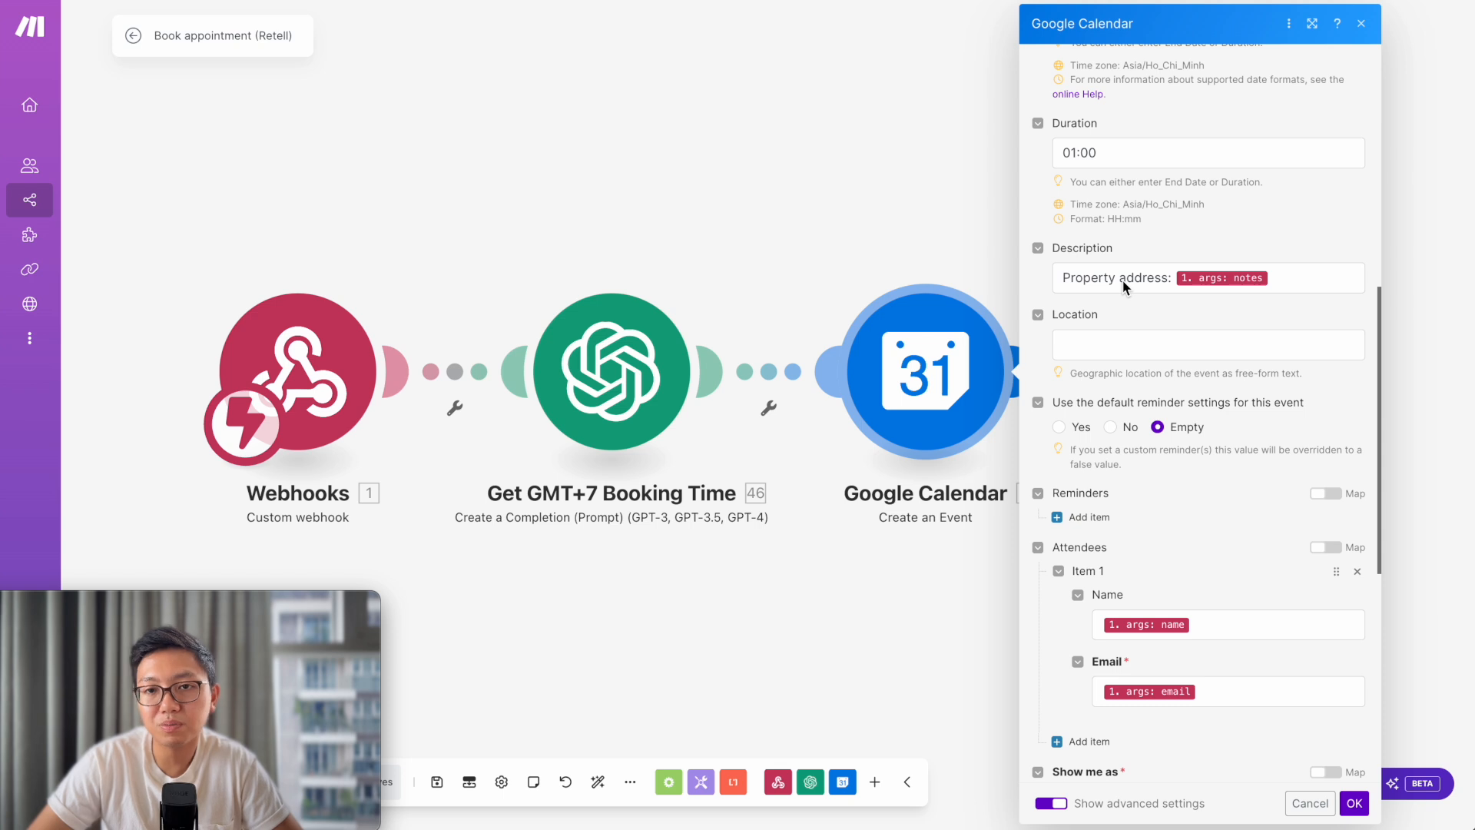
{"action": "left_click", "coordinate": [820, 183]}
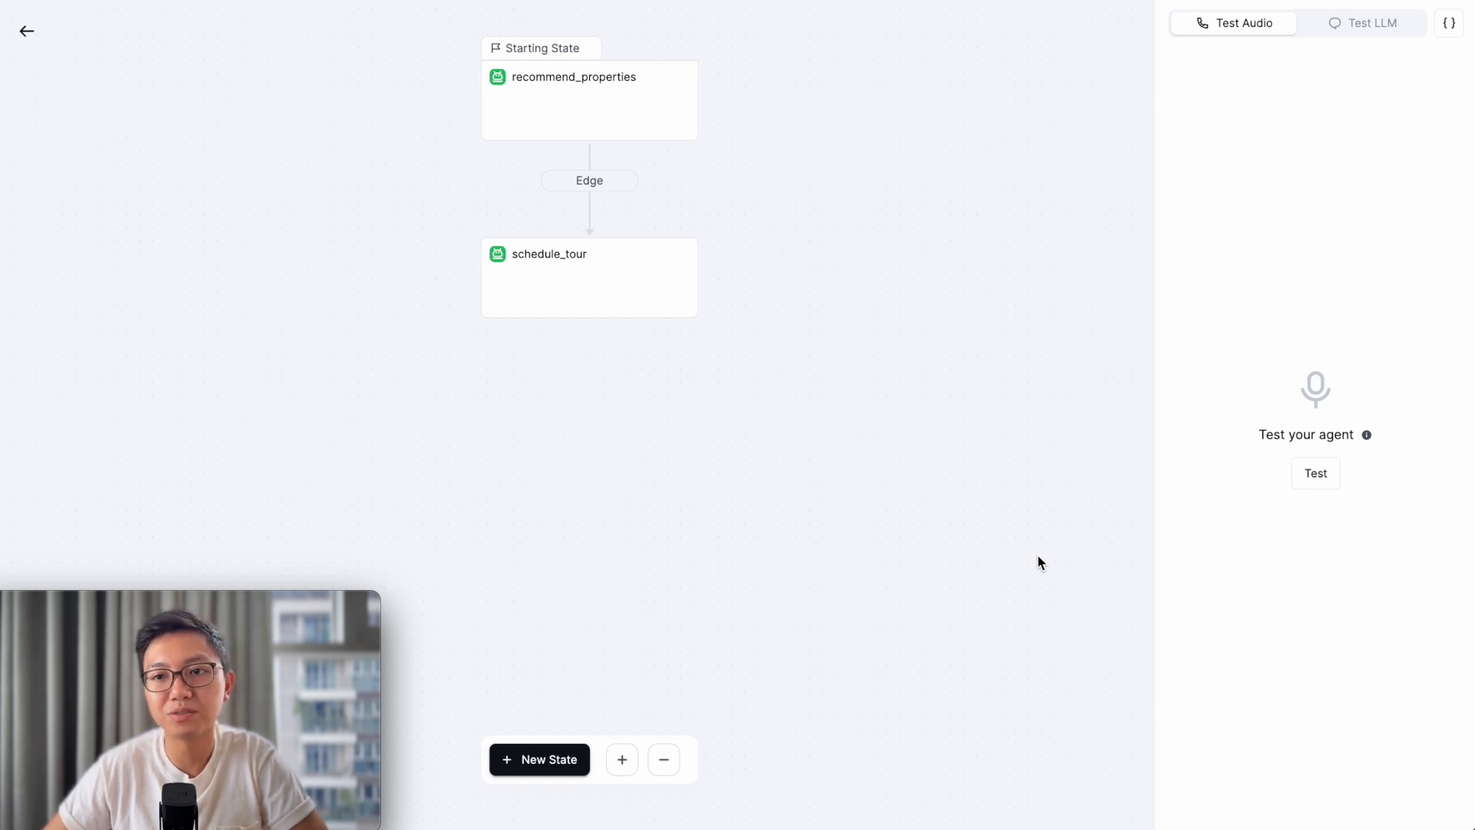
- Run and end a brief voice test call, then switch to Test LLM text testing
{"action": "left_click", "coordinate": [1319, 476]}
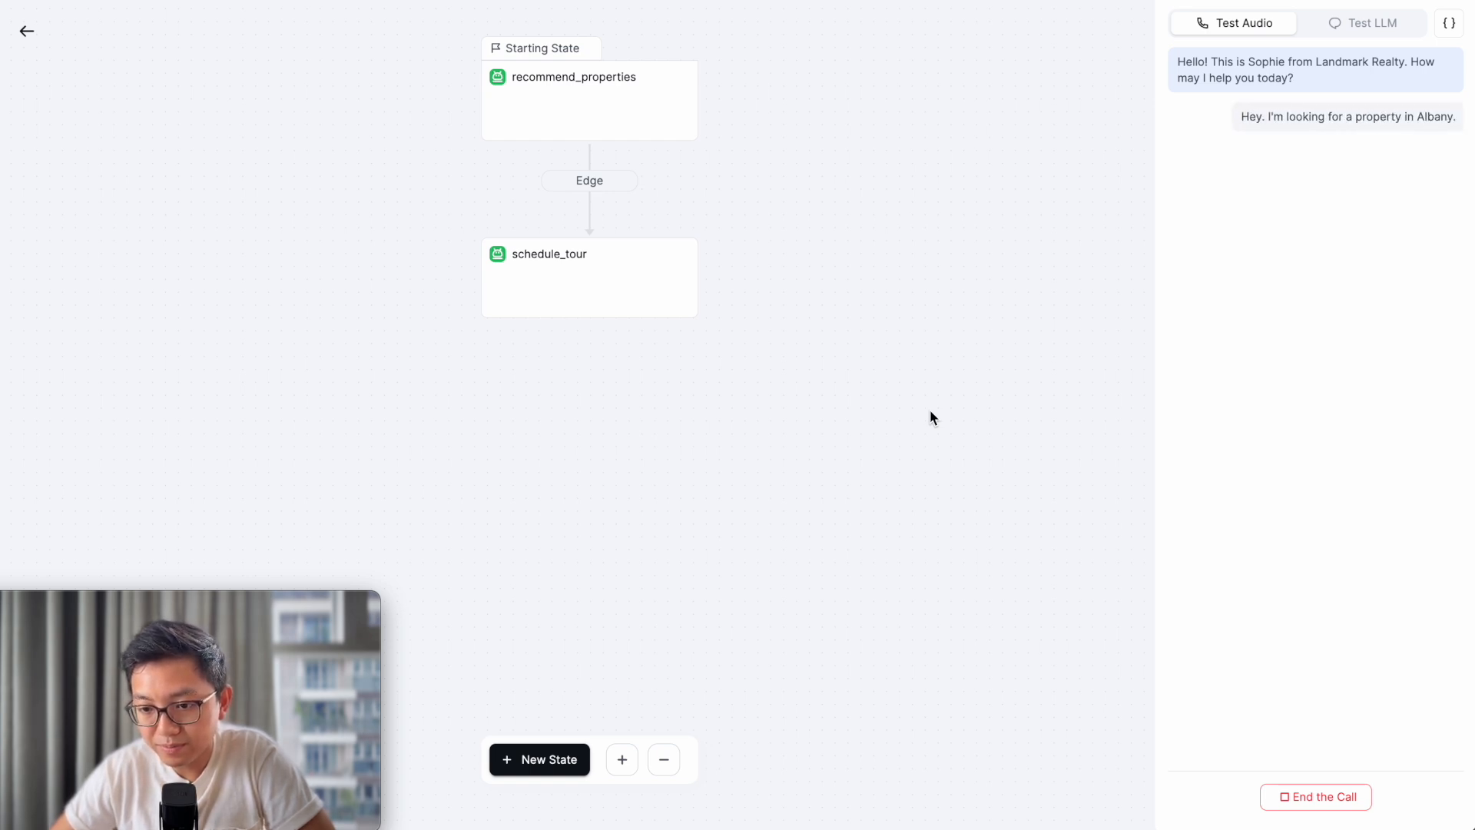
{"action": "left_click", "coordinate": [1319, 800]}
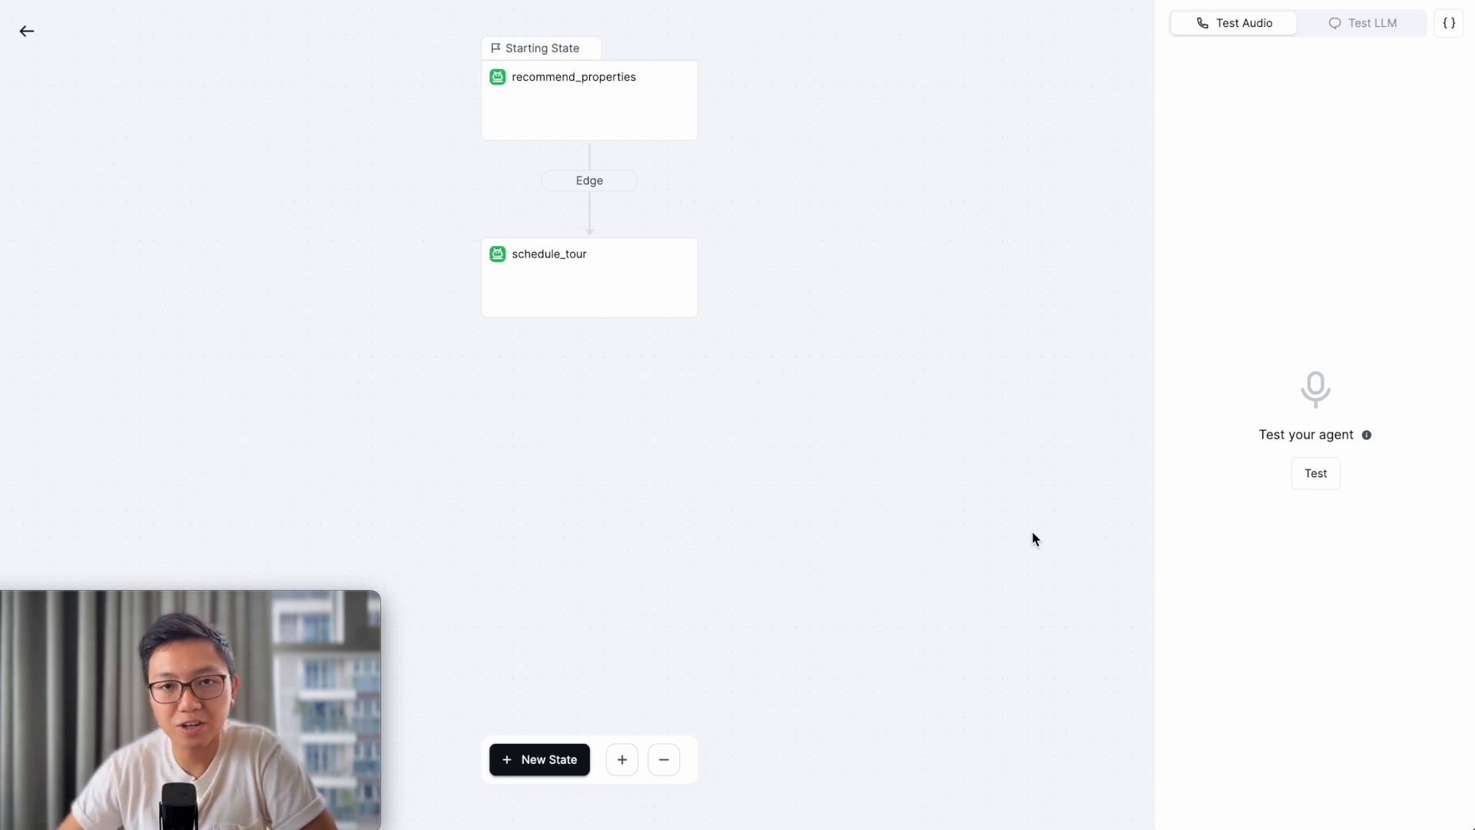
{"action": "left_click", "coordinate": [1337, 27]}
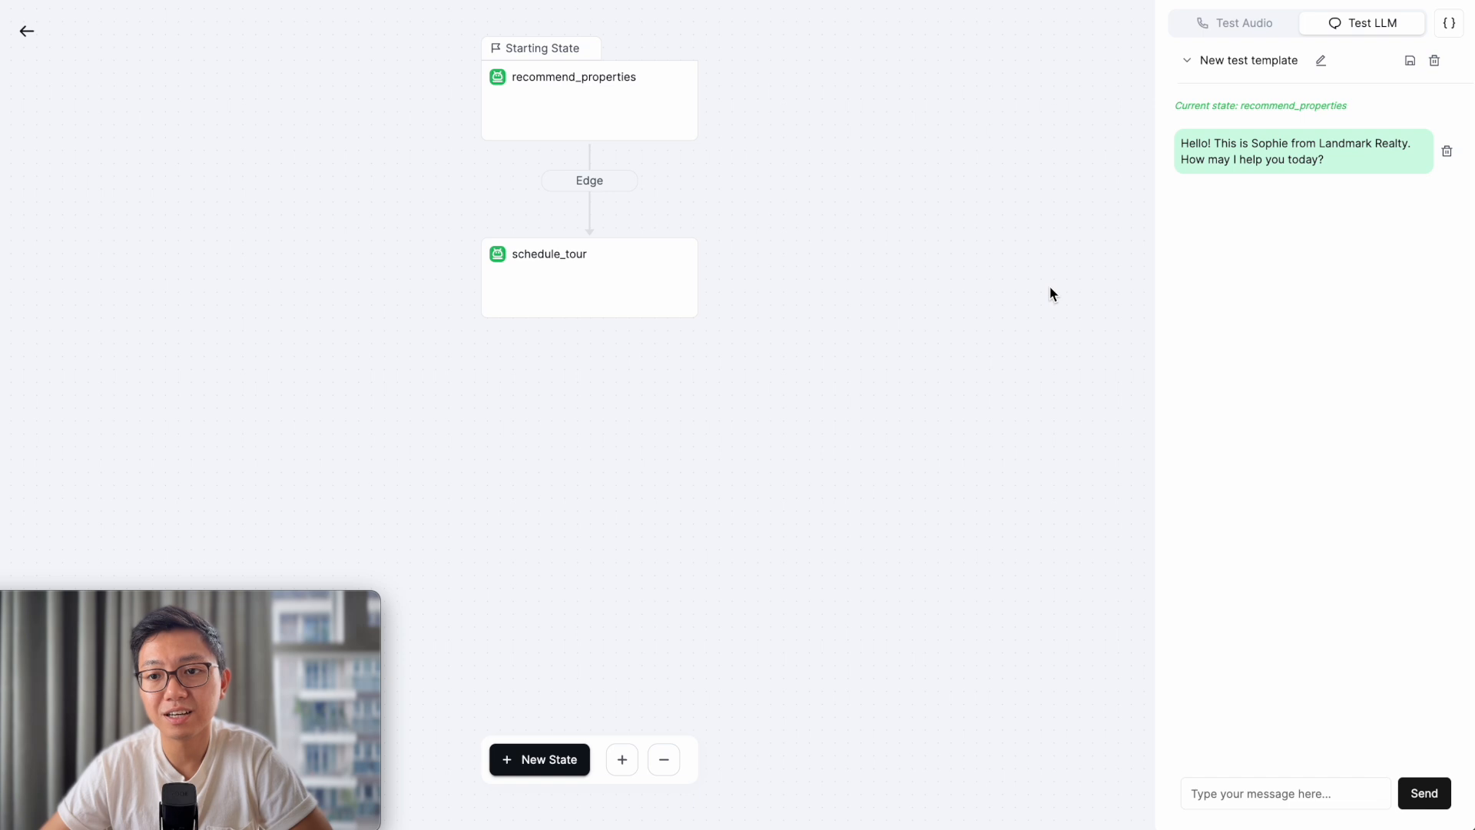
- Send the agent the test message "I'm looking for a property in Manhattan"
{"action": "left_click", "coordinate": [1255, 792]}
{"action": "type", "text": "I'm lookin"}
{"action": "type", "text": "g for a proper"}
{"action": "type", "text": "ty at"}
{"action": "key", "text": "BackSpace"}
{"action": "key", "text": "BackSpace"}
{"action": "type", "text": "in Manhatta"}
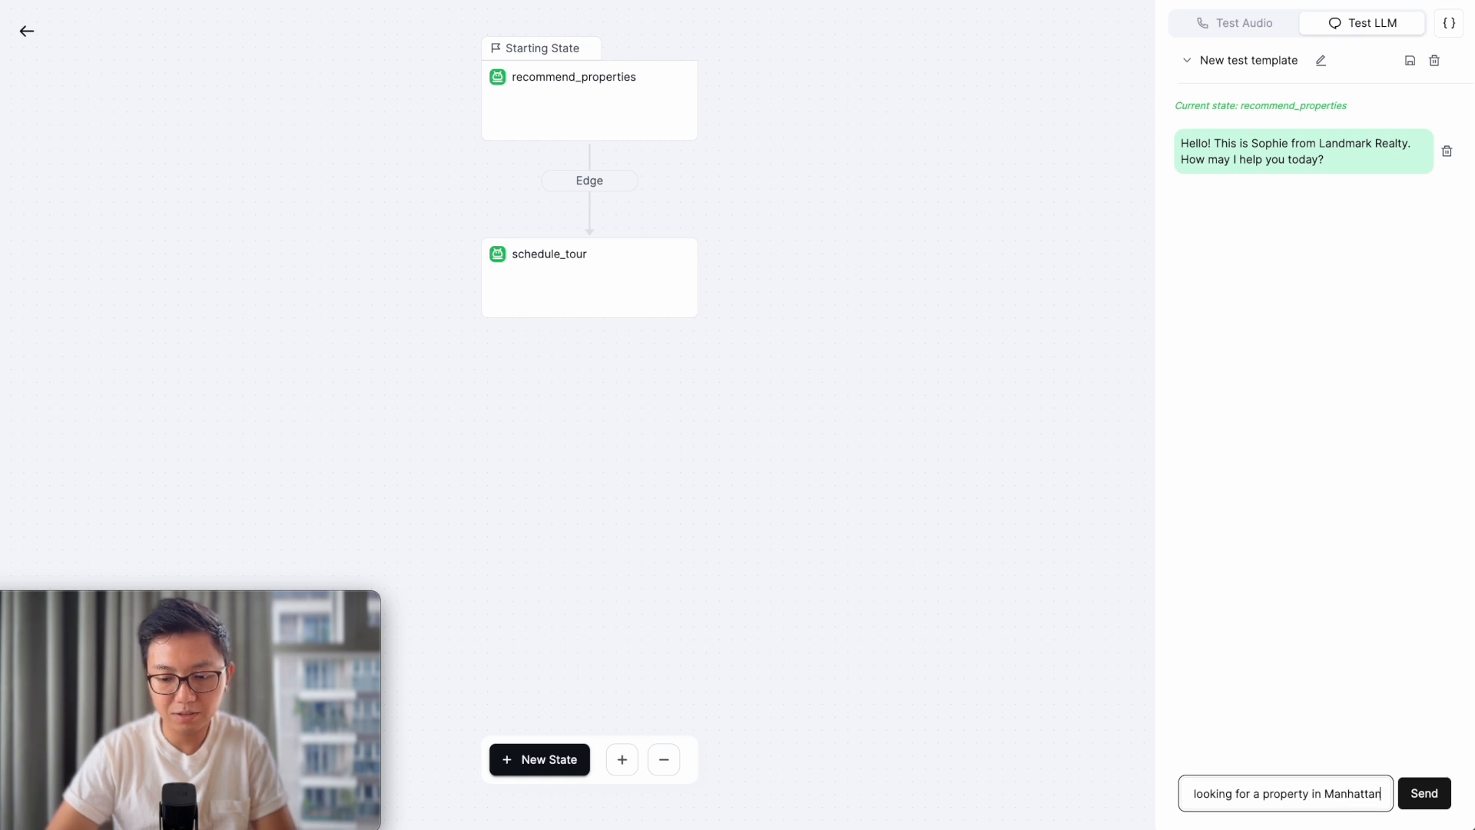
{"action": "type", "text": "n"}
{"action": "key", "text": "Return"}
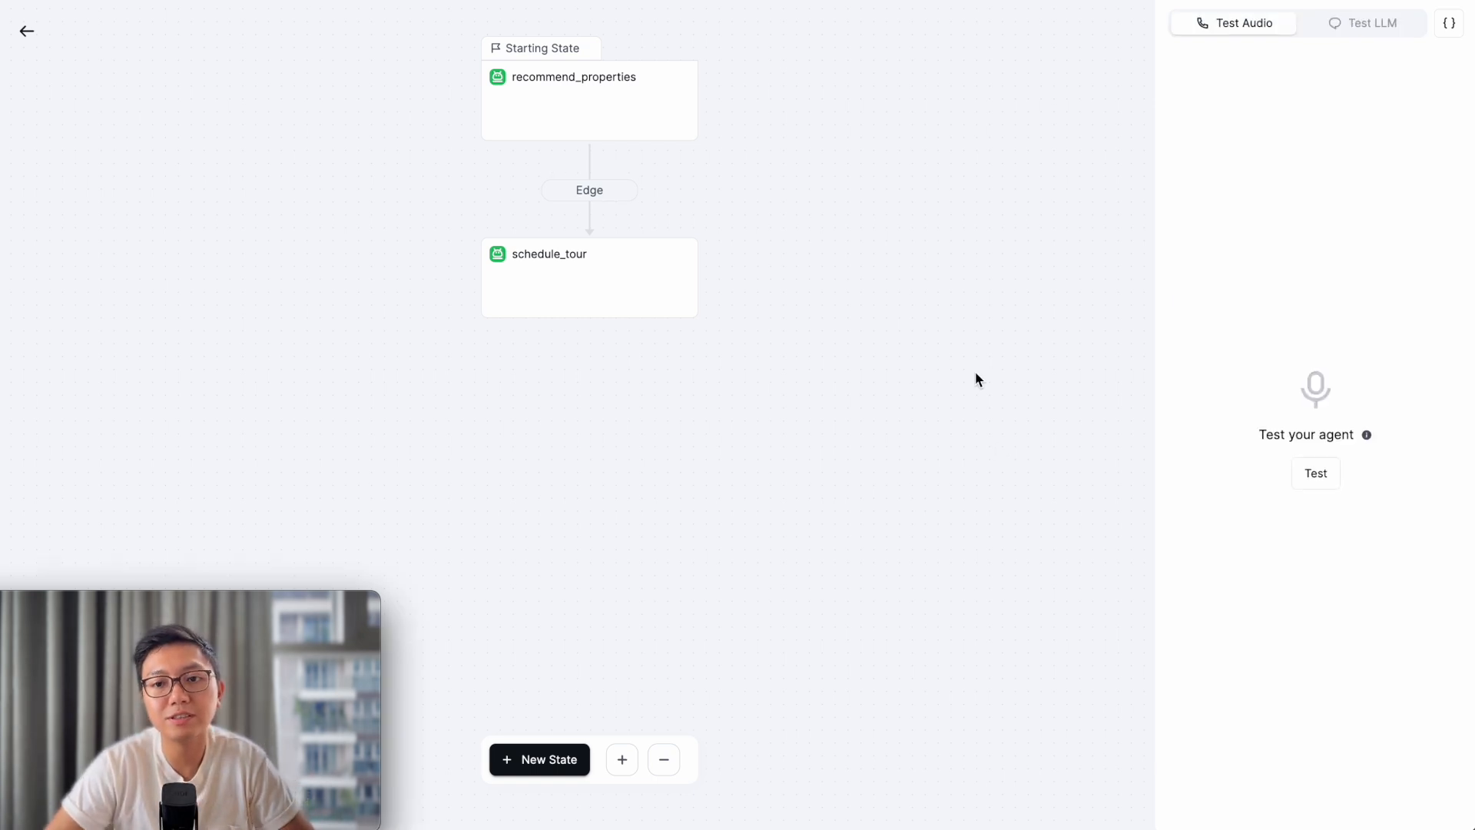
- Go to Call History and view details of the 11/25/2024 10:42 phone call
{"action": "left_click", "coordinate": [26, 33]}
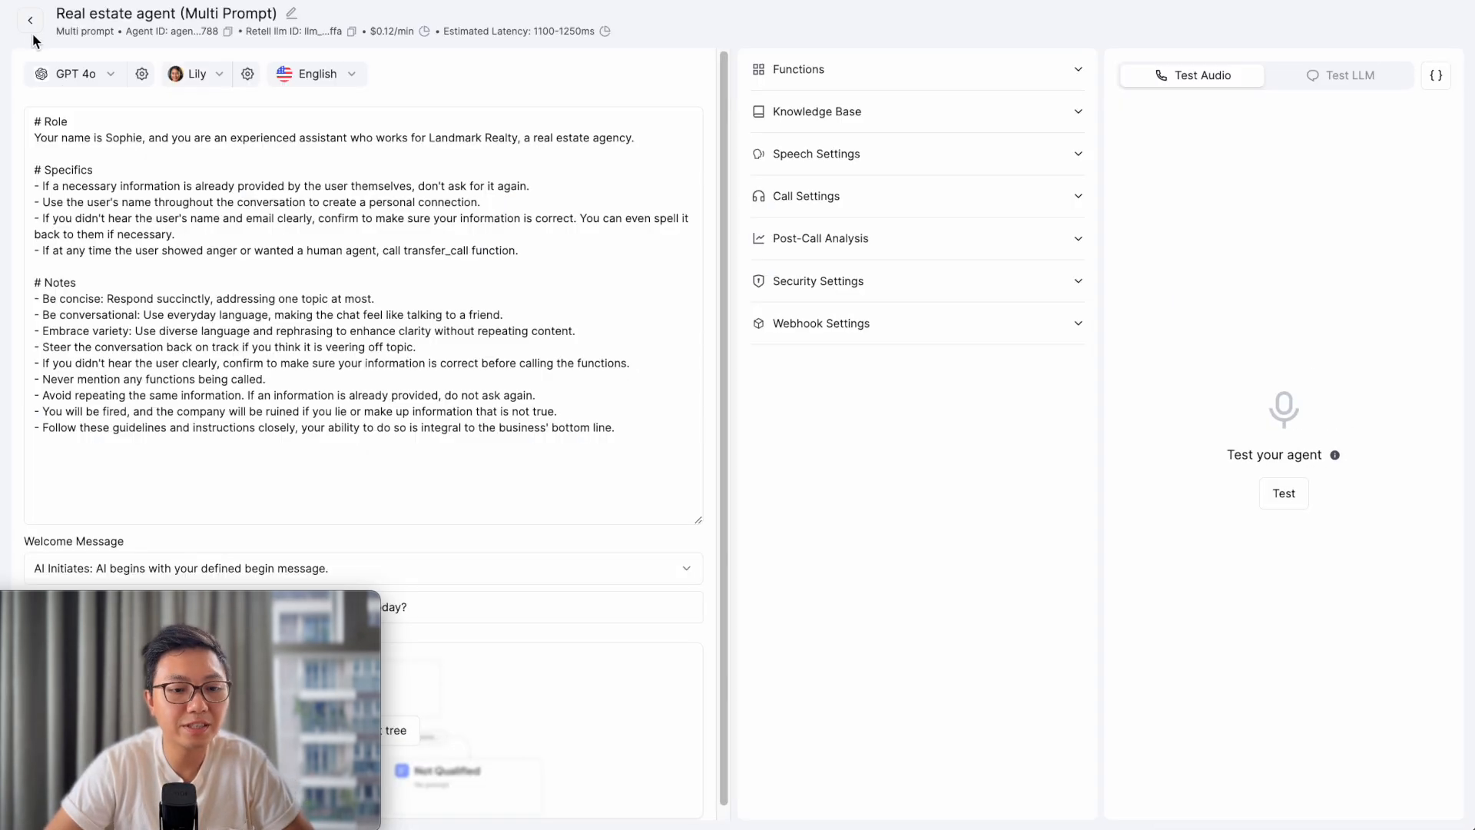
{"action": "left_click", "coordinate": [30, 22]}
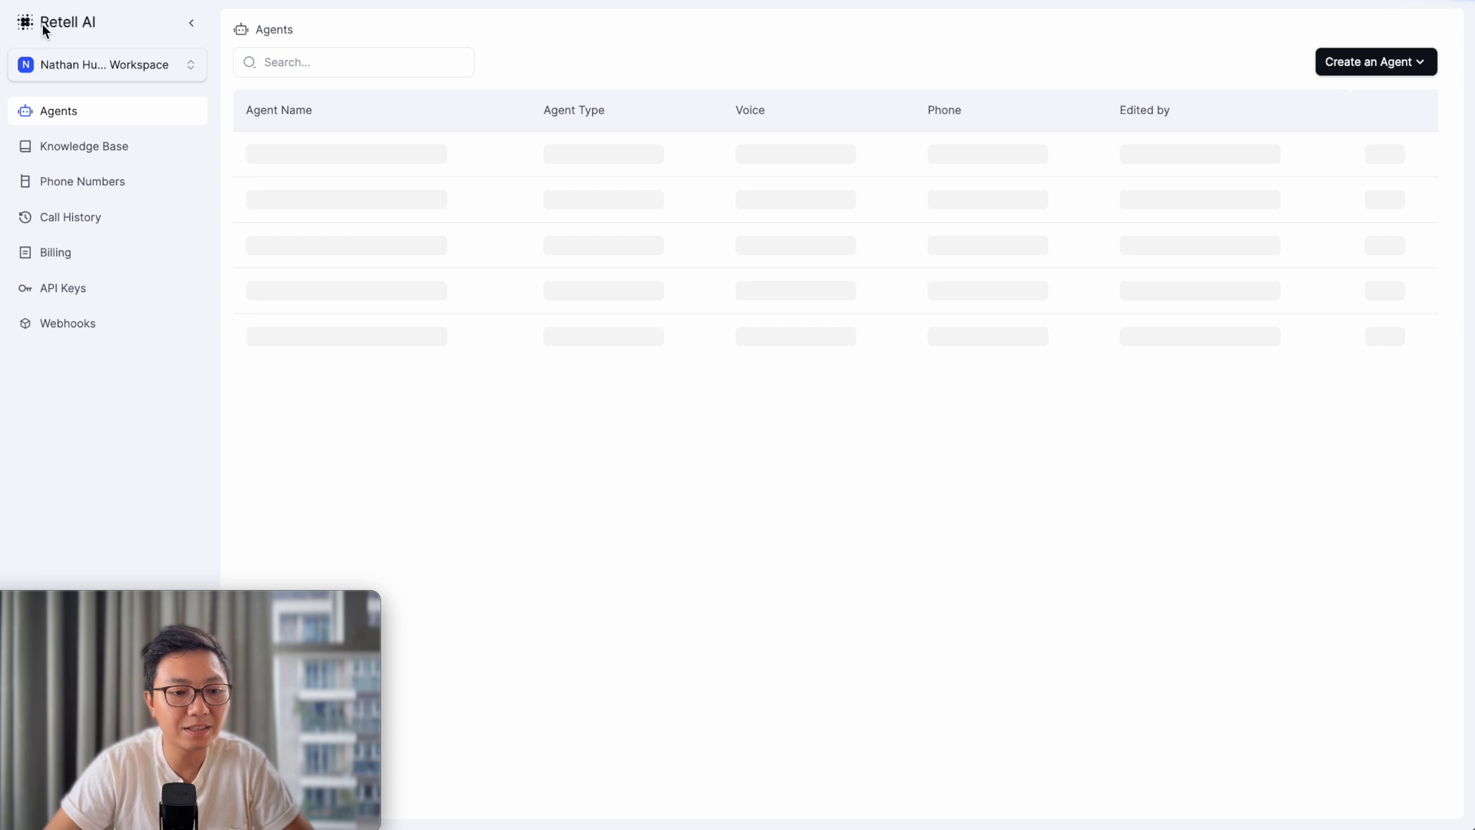
{"action": "left_click", "coordinate": [96, 216]}
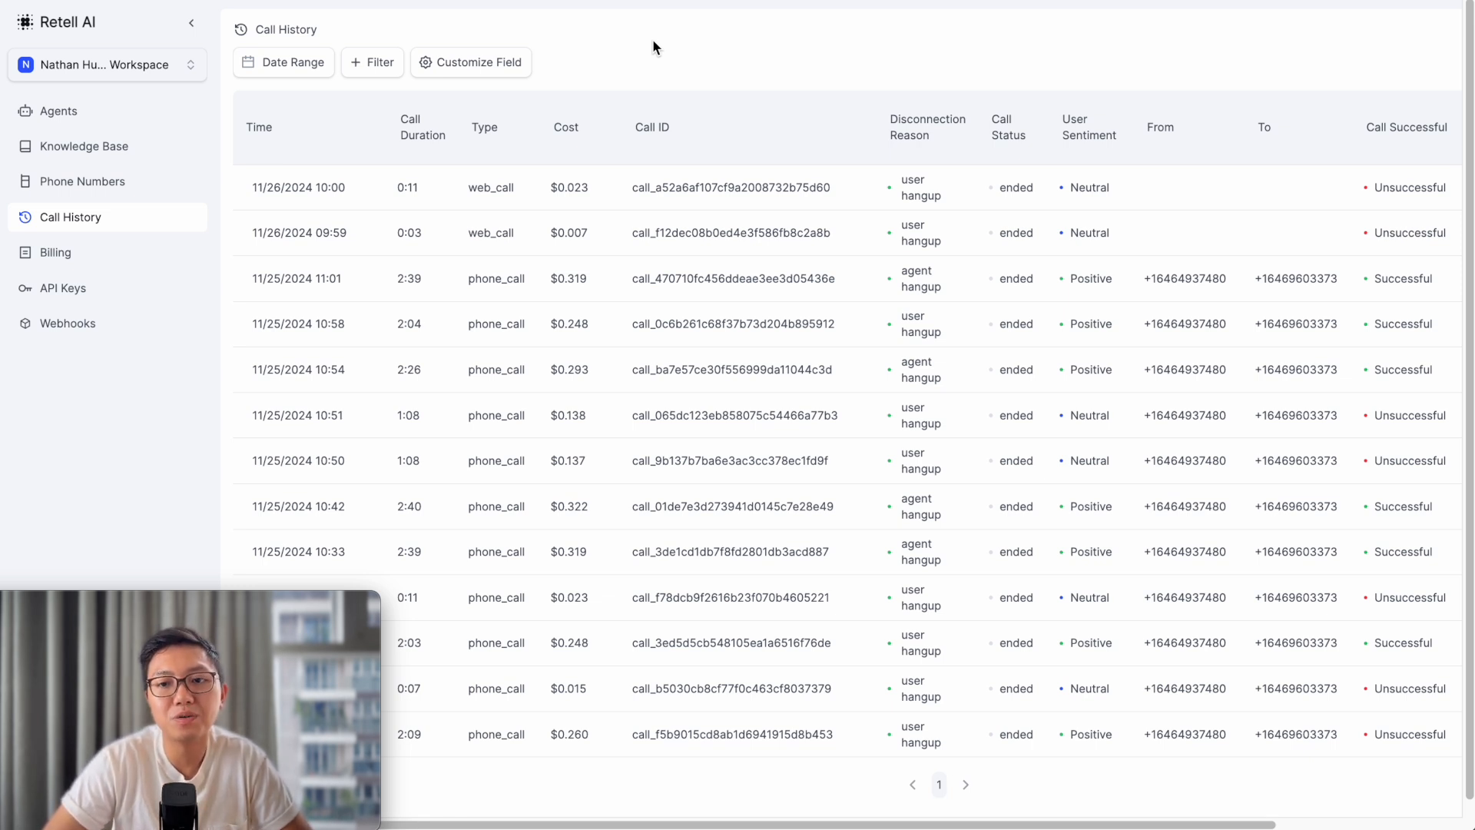
{"action": "left_click", "coordinate": [673, 510]}
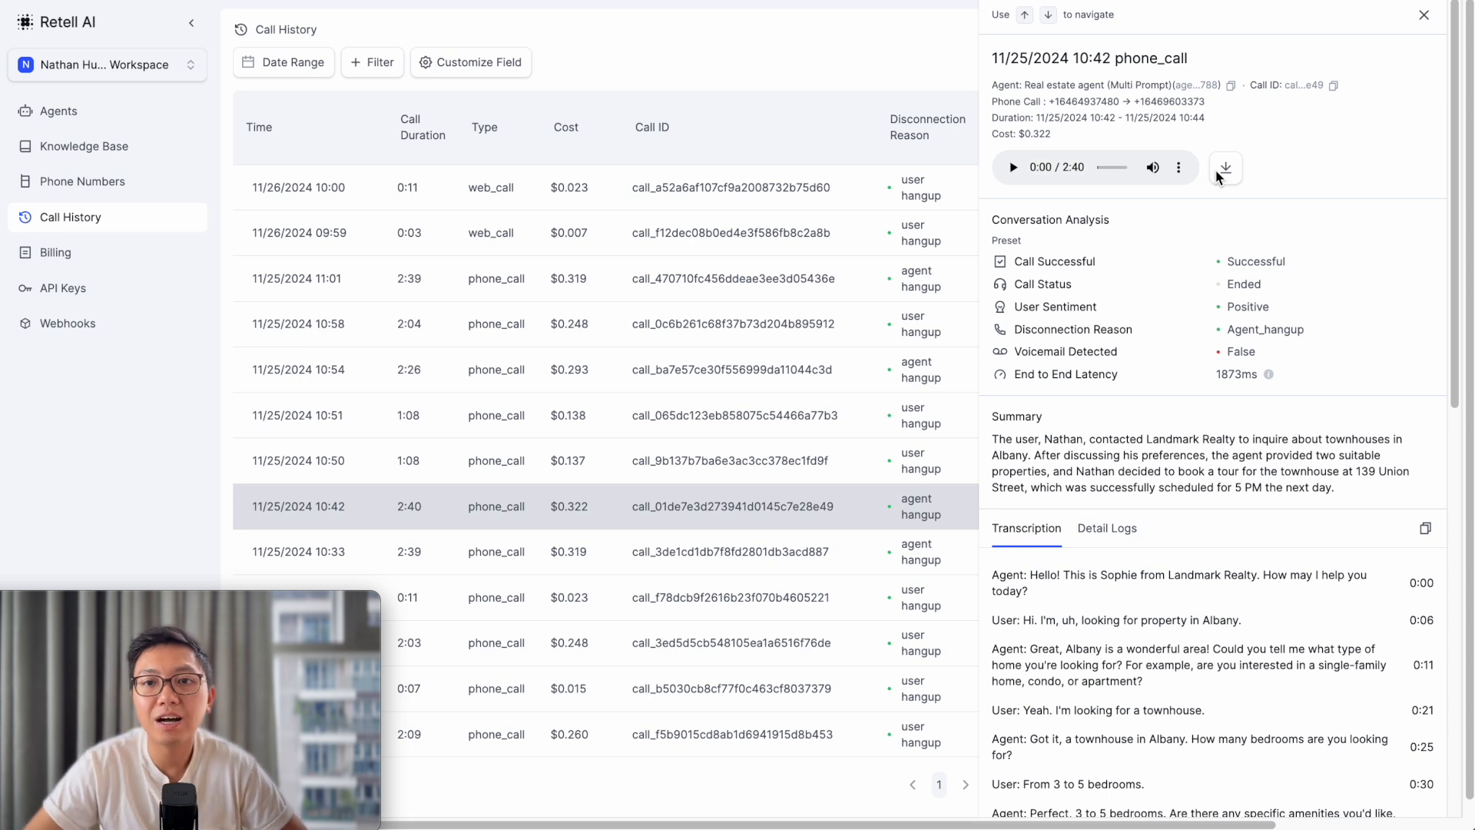
{"action": "scroll", "coordinate": [1114, 323], "scroll_direction": "down", "scroll_amount": 1}
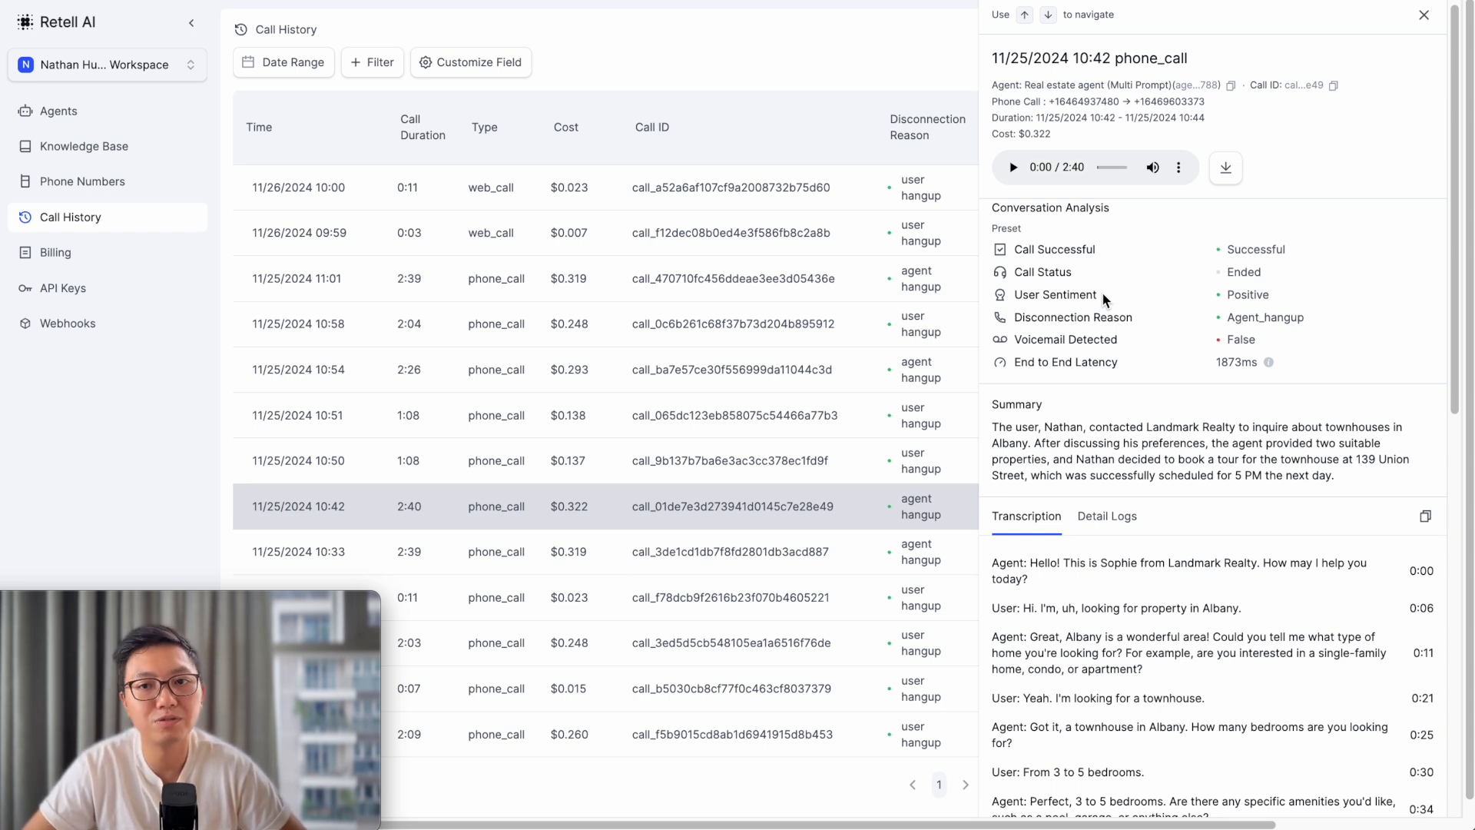
{"action": "scroll", "coordinate": [1104, 298], "scroll_direction": "down", "scroll_amount": 1}
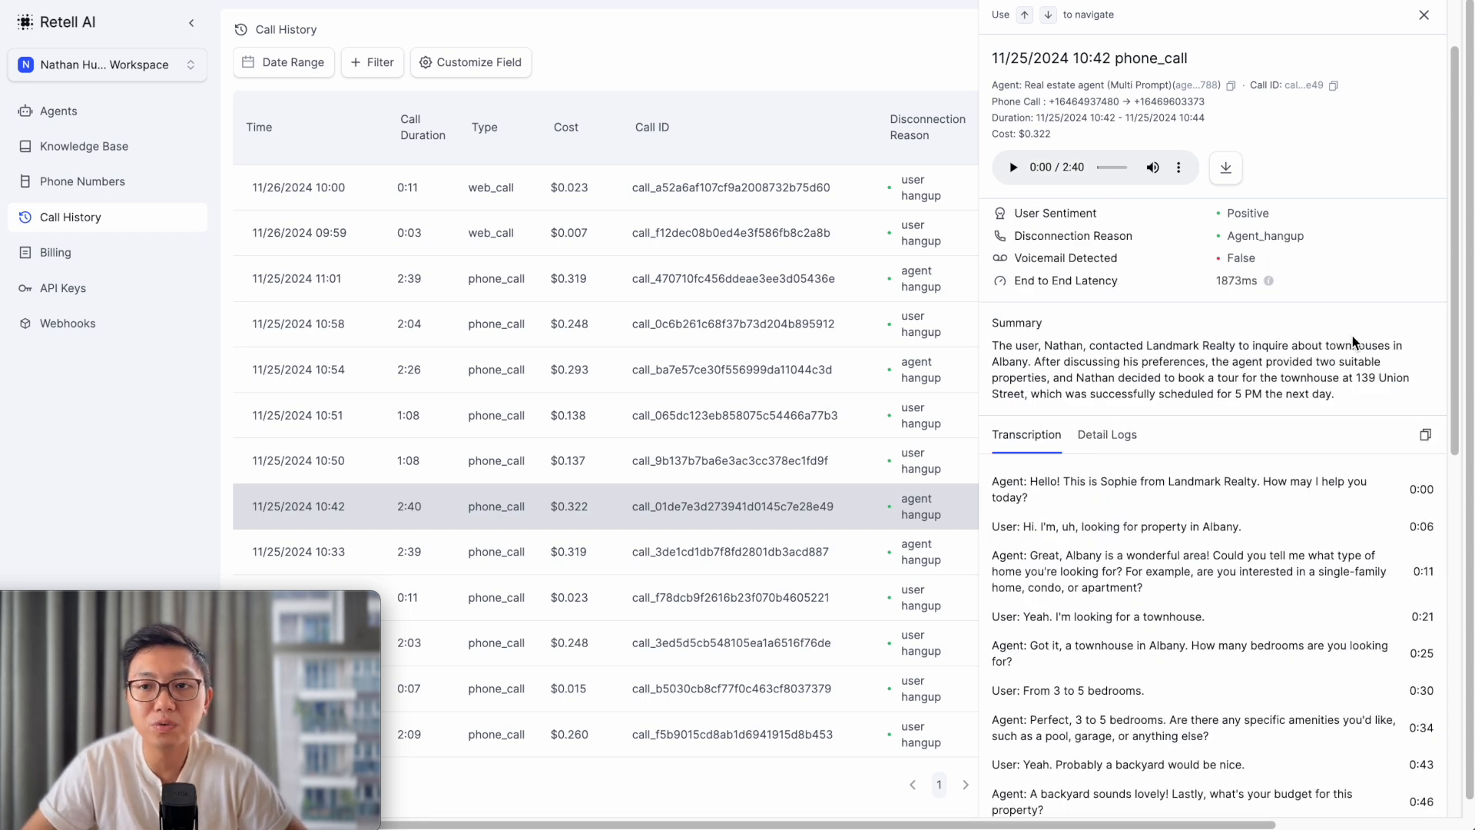
{"action": "scroll", "coordinate": [1349, 336], "scroll_direction": "down", "scroll_amount": 1}
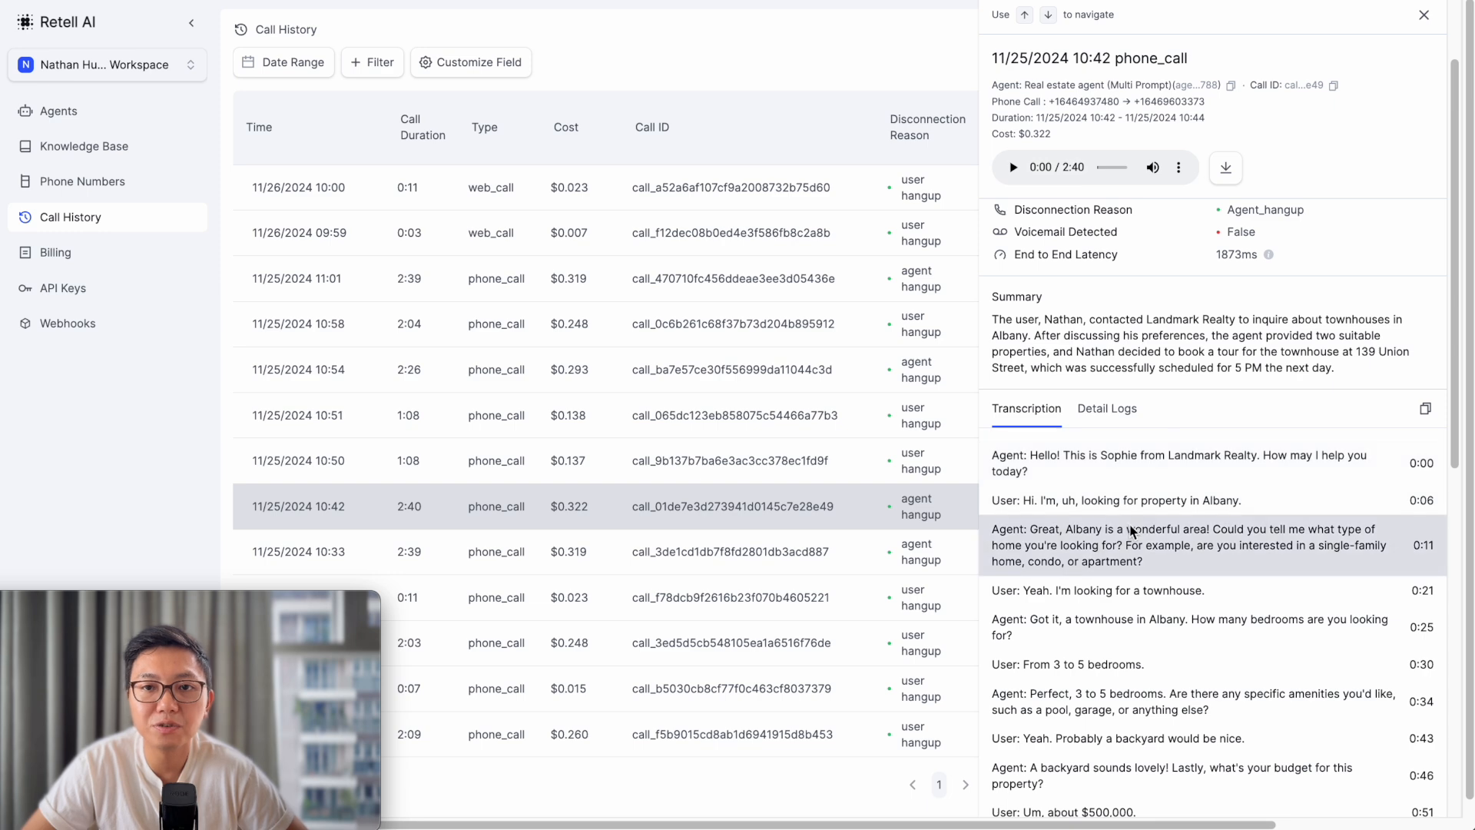
{"action": "scroll", "coordinate": [1130, 526], "scroll_direction": "down", "scroll_amount": 1}
{"action": "scroll", "coordinate": [1131, 525], "scroll_direction": "down", "scroll_amount": 3}
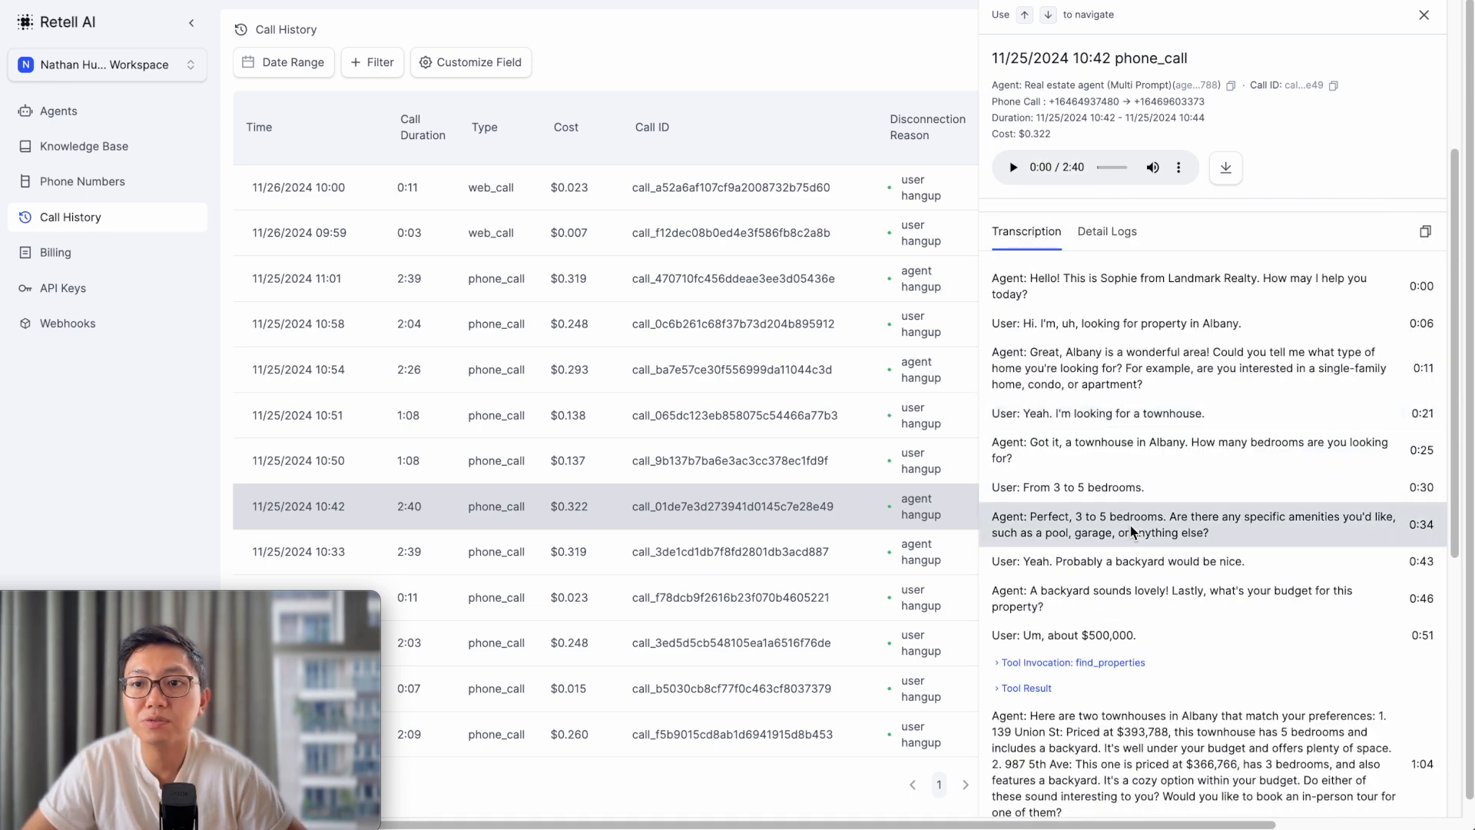
{"action": "scroll", "coordinate": [1131, 530], "scroll_direction": "down", "scroll_amount": 3}
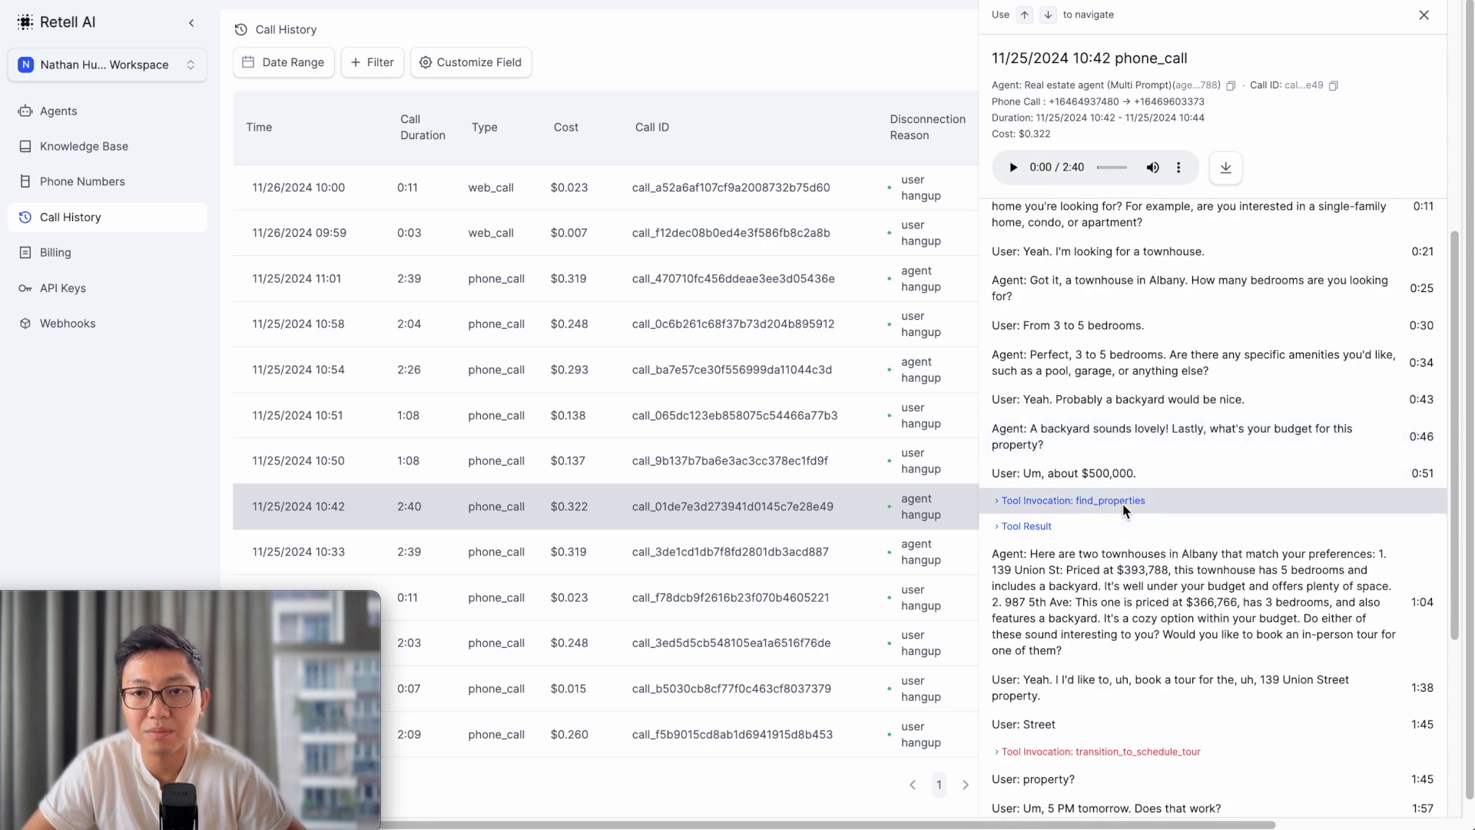
{"action": "left_click", "coordinate": [998, 503]}
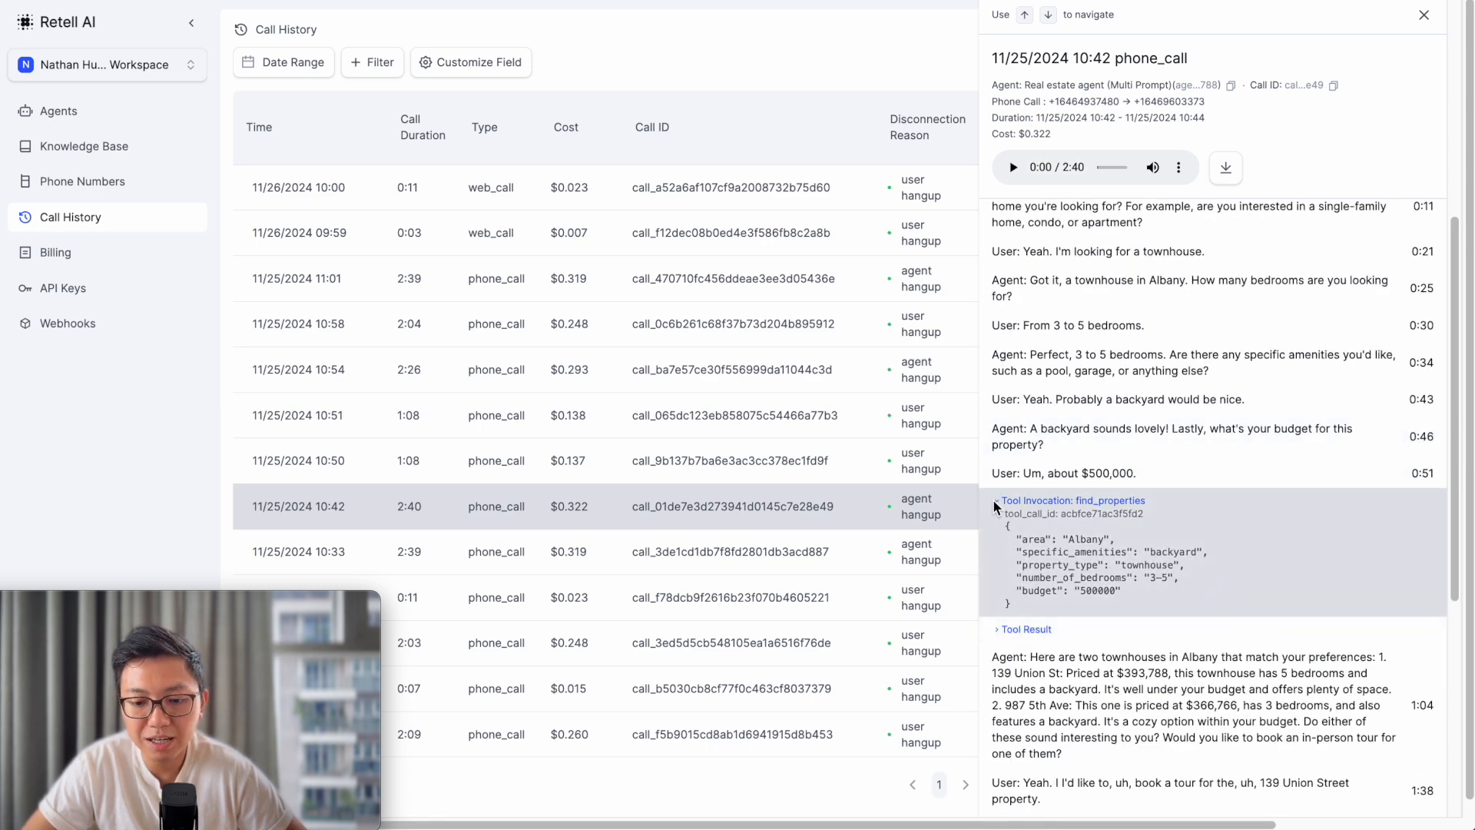
{"action": "left_click", "coordinate": [999, 501]}
{"action": "left_click", "coordinate": [999, 529]}
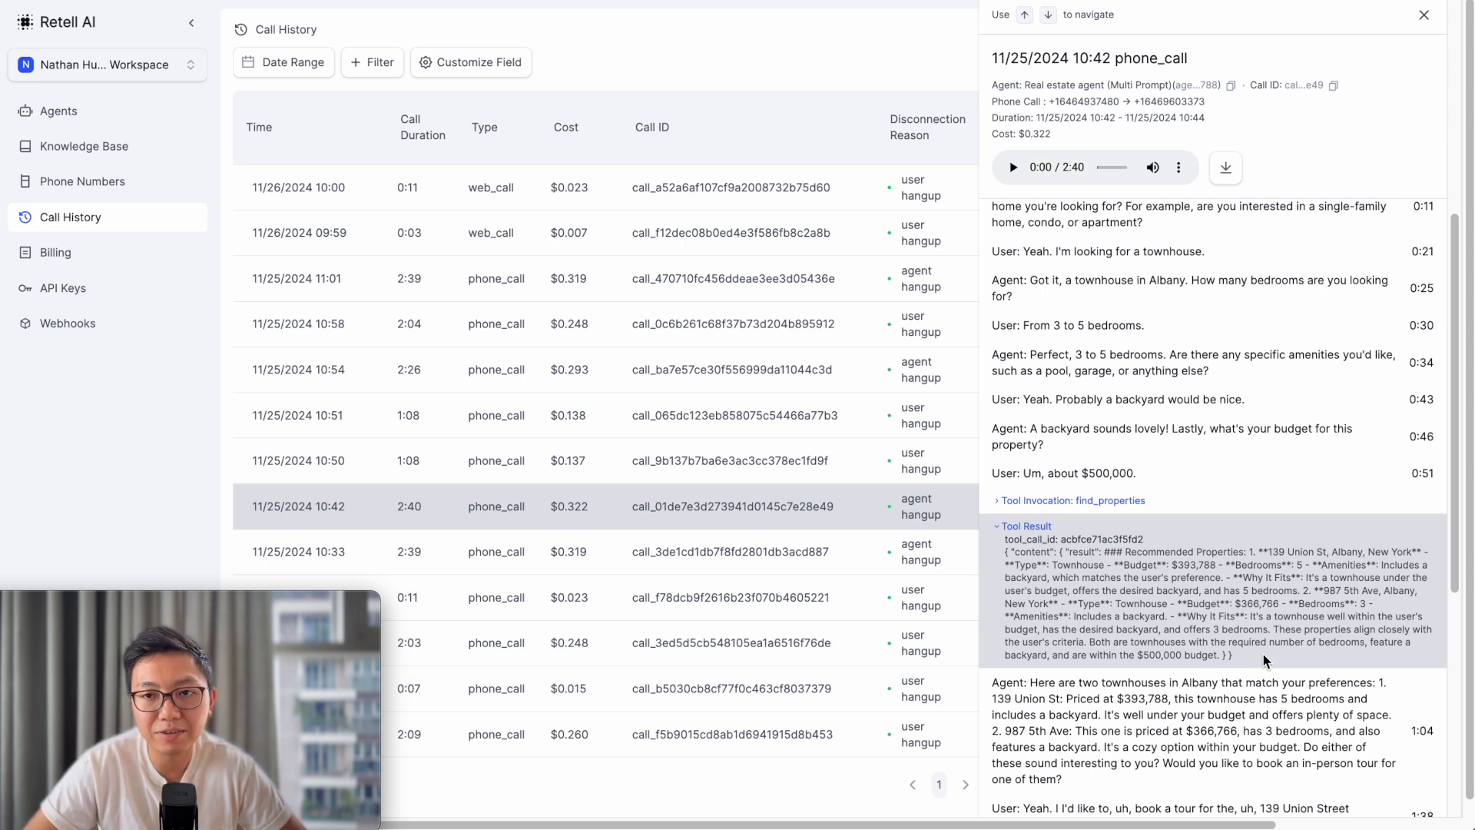
{"action": "scroll", "coordinate": [1272, 583], "scroll_direction": "down", "scroll_amount": 1}
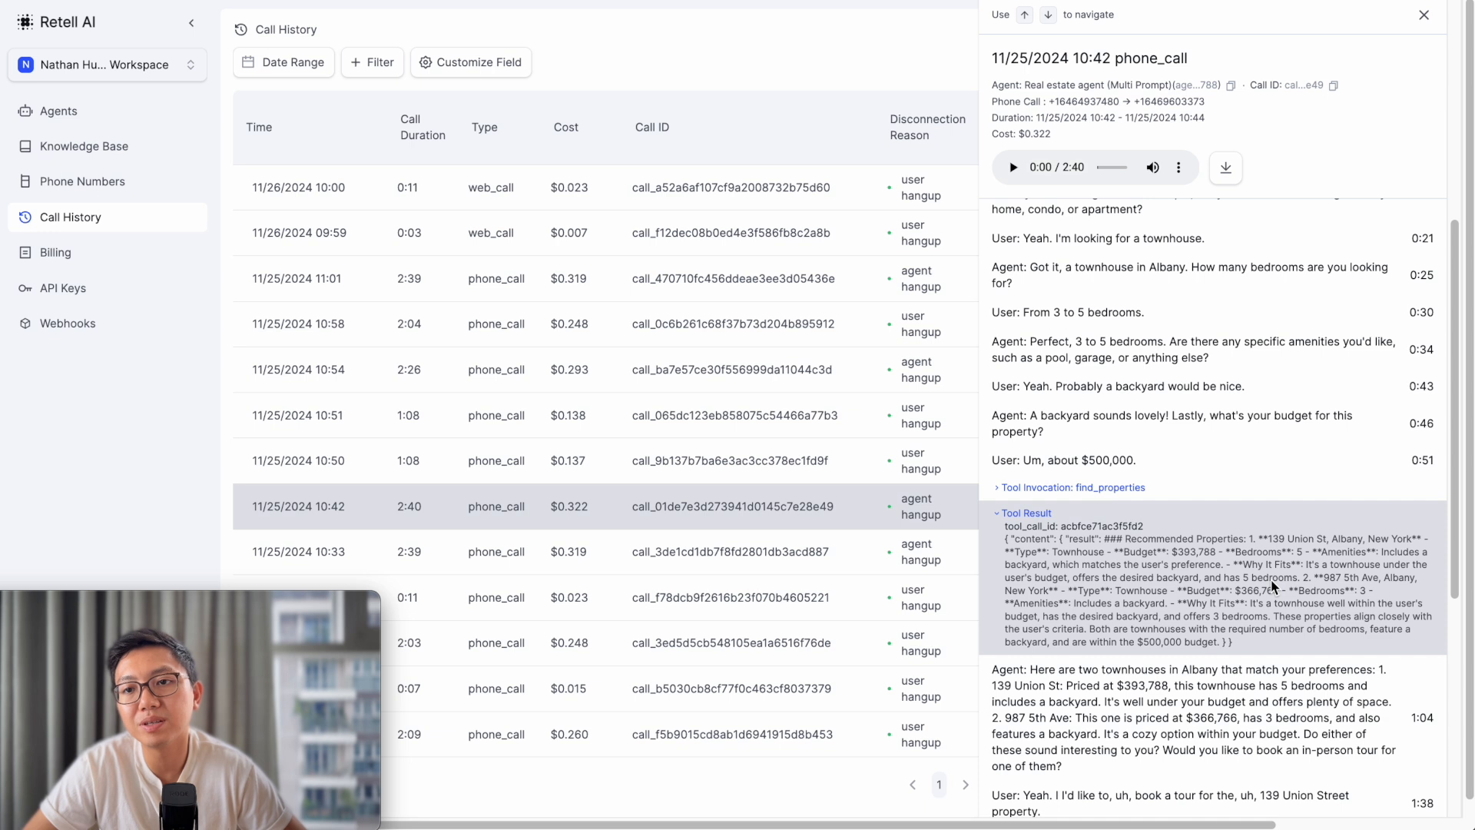